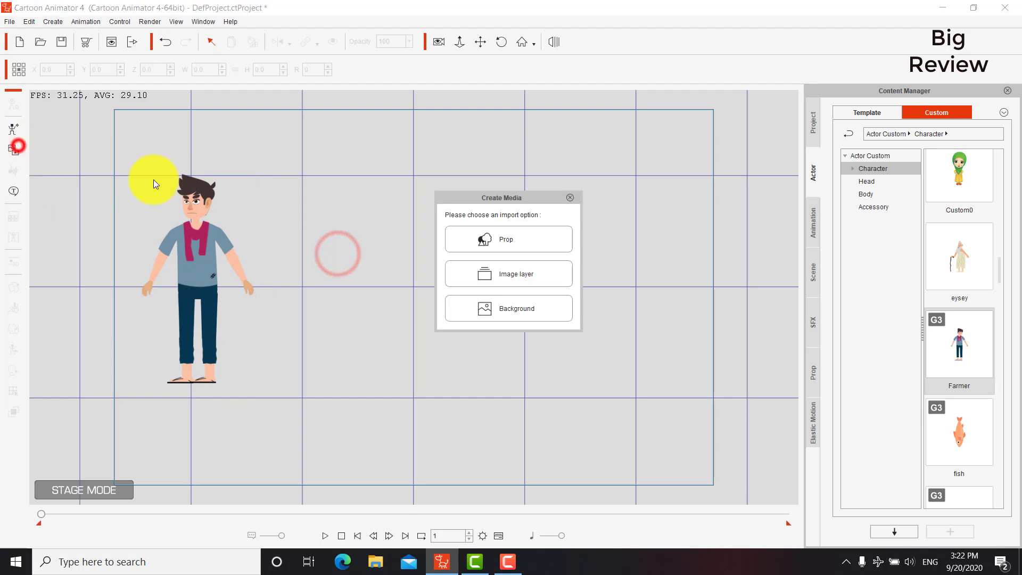
# - Import the forest picture 29719 from the Background folder into the scene as a prop
pyautogui.click(484, 239)
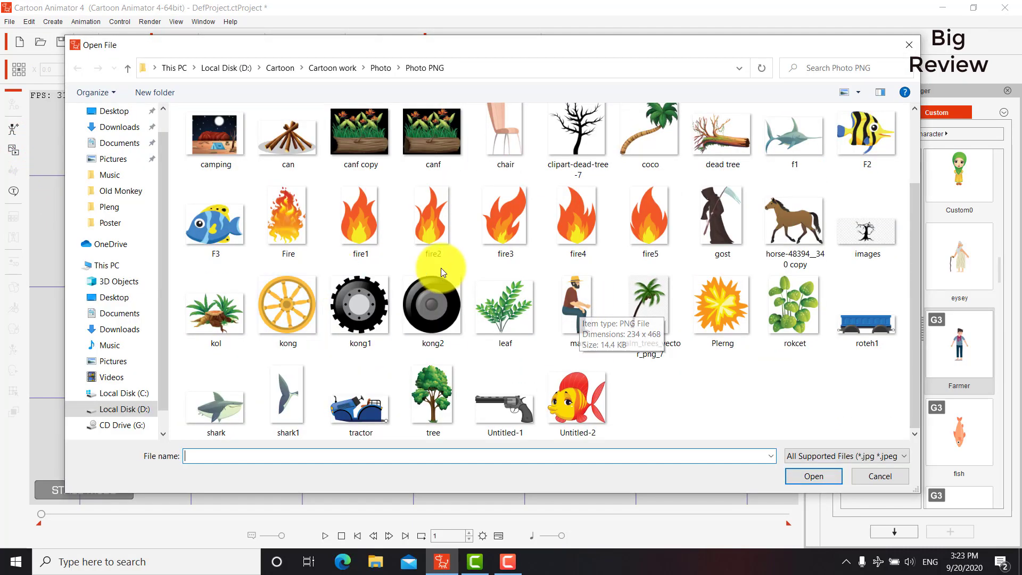
pyautogui.scroll(2, 453, 266)
pyautogui.click(127, 70)
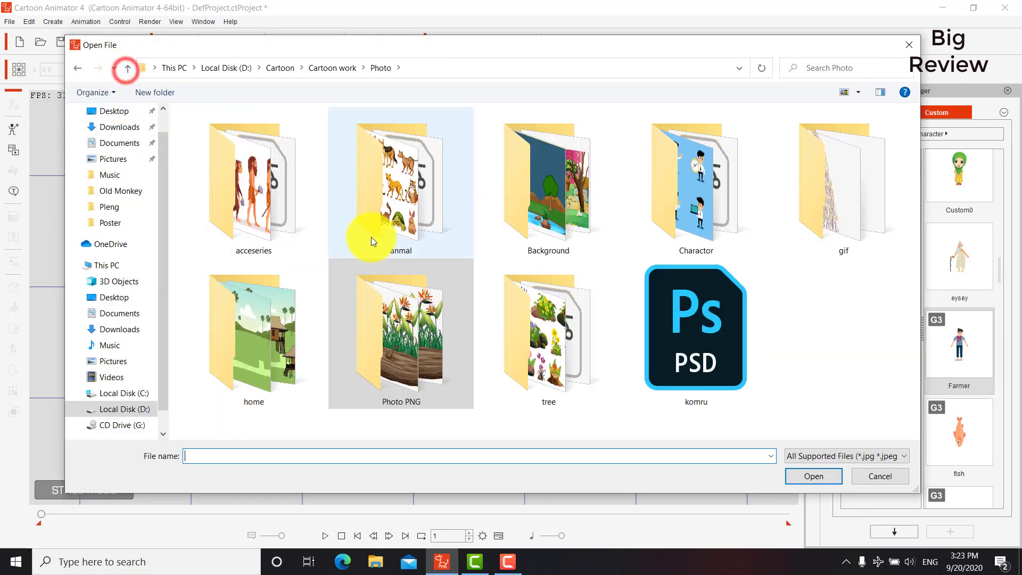
pyautogui.doubleClick(538, 207)
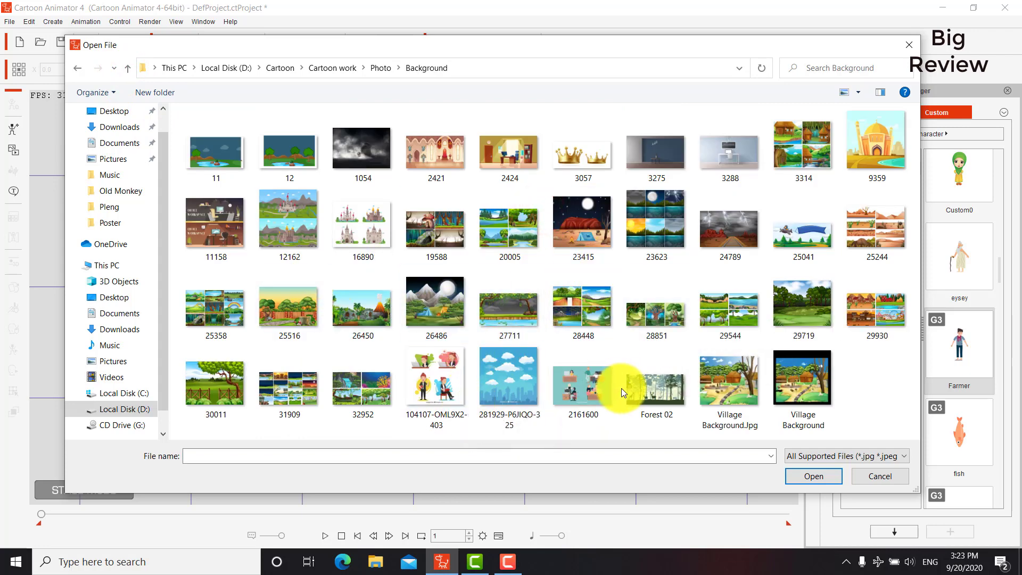
pyautogui.doubleClick(805, 307)
pyautogui.click(560, 325)
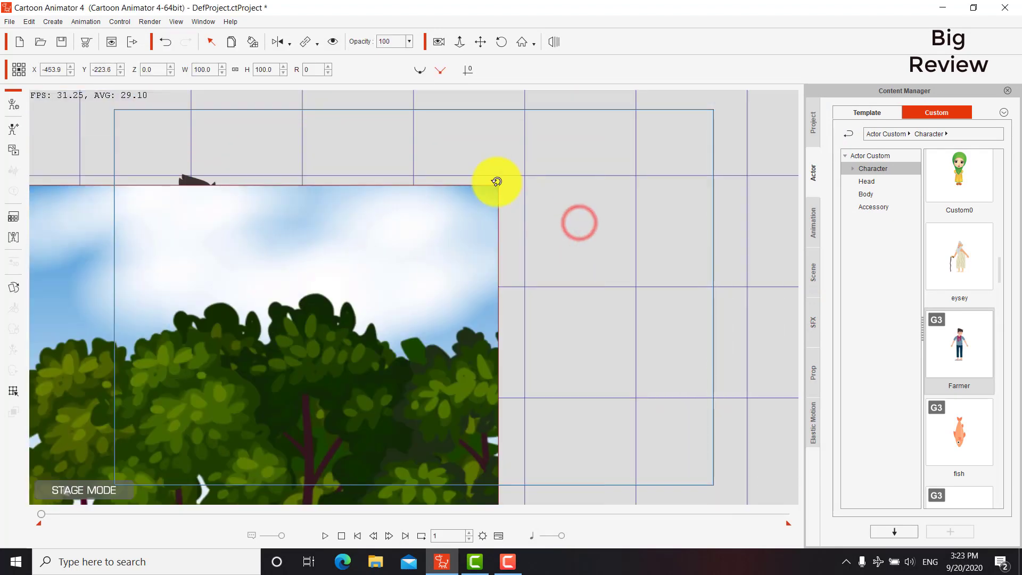
# - Scale the forest background prop down to about 55.2%
pyautogui.moveTo(498, 181); pyautogui.dragTo(694, 120)
pyautogui.click(479, 41)
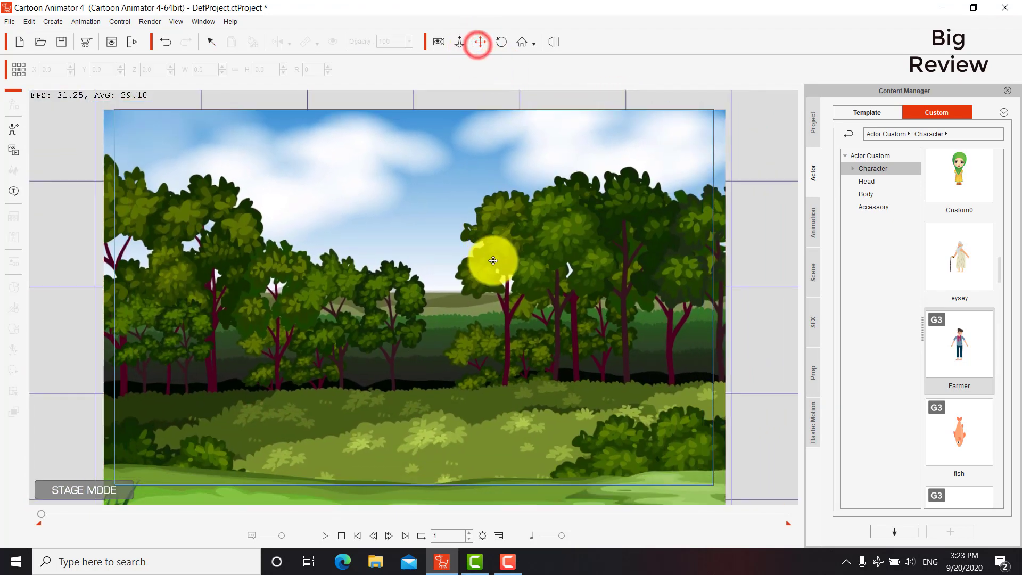
pyautogui.moveTo(495, 270)
pyautogui.mouseDown()
pyautogui.moveTo(507, 277)
pyautogui.moveTo(486, 255)
pyautogui.mouseUp()
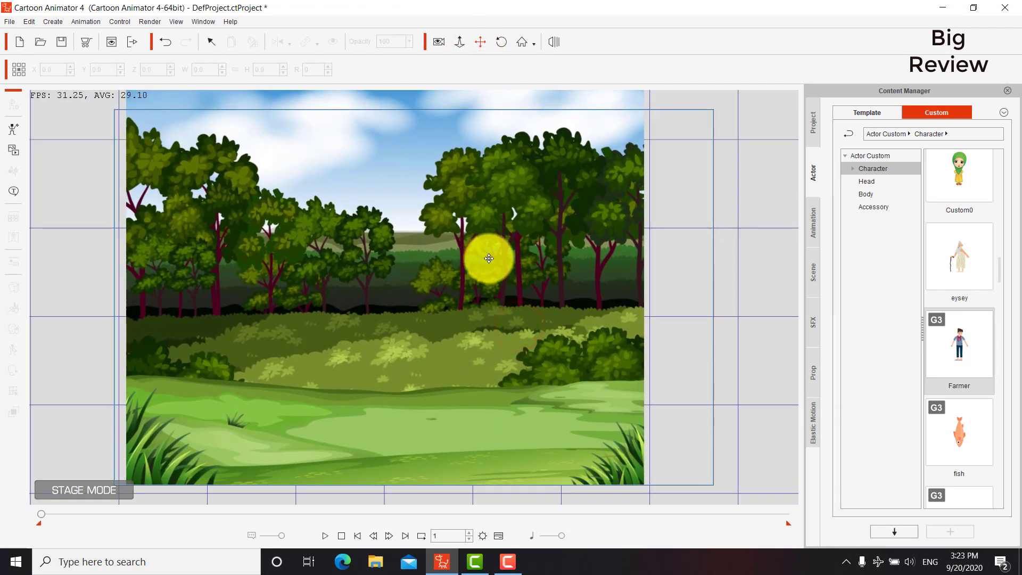
pyautogui.click(211, 42)
pyautogui.click(279, 228)
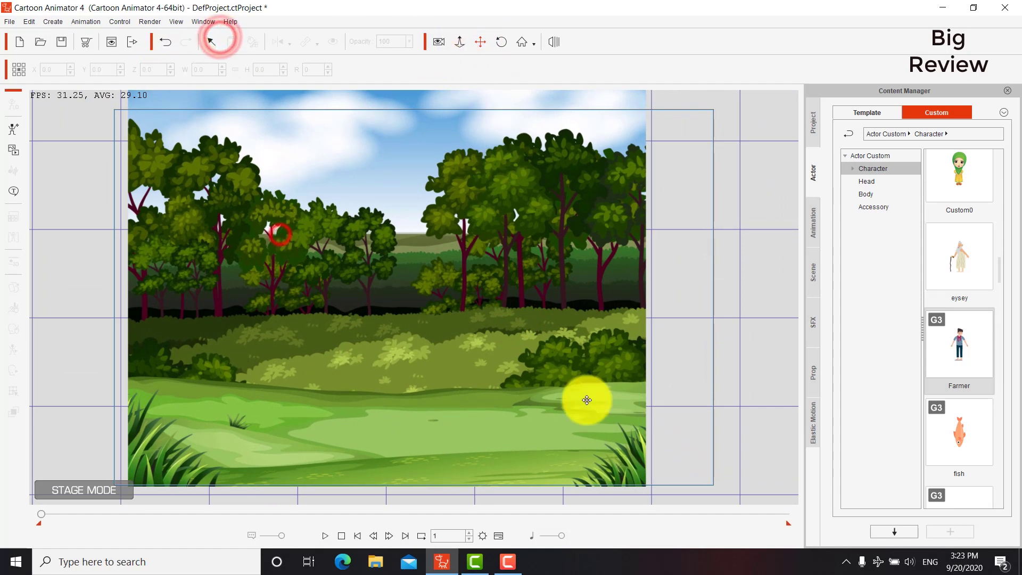
pyautogui.moveTo(567, 415); pyautogui.dragTo(555, 315)
pyautogui.moveTo(545, 372); pyautogui.dragTo(610, 410)
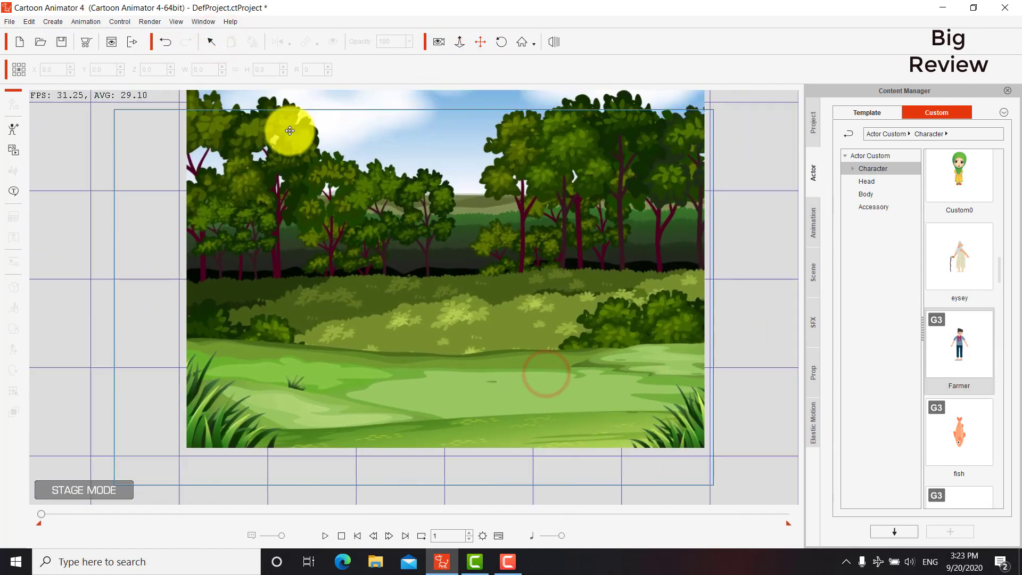
# - Enlarge the forest background to about 77.4% over the camera frame and push it behind the farmer to about Z -69
pyautogui.click(211, 42)
pyautogui.click(366, 201)
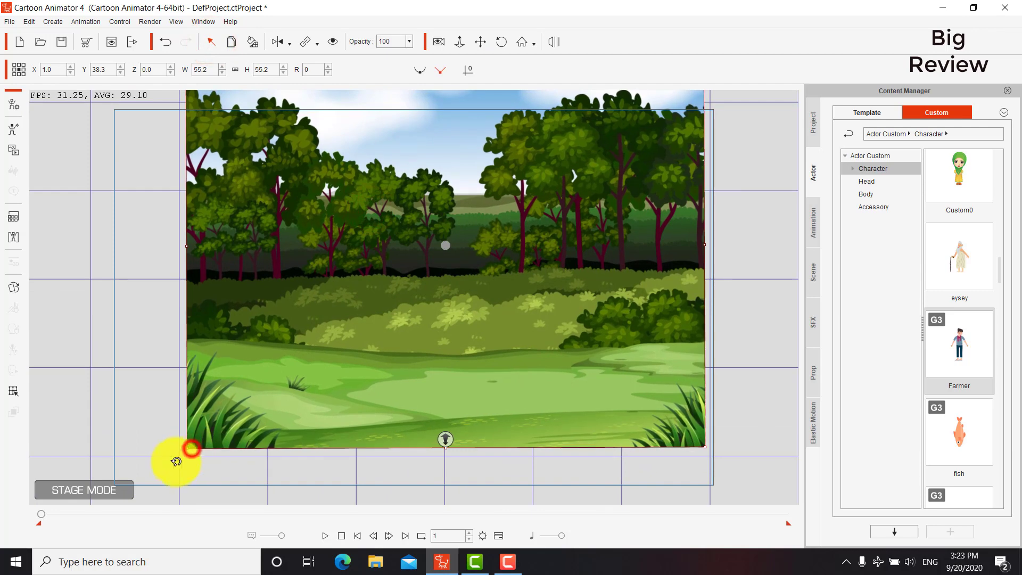
pyautogui.moveTo(178, 458); pyautogui.dragTo(87, 486)
pyautogui.moveTo(244, 404); pyautogui.dragTo(250, 376)
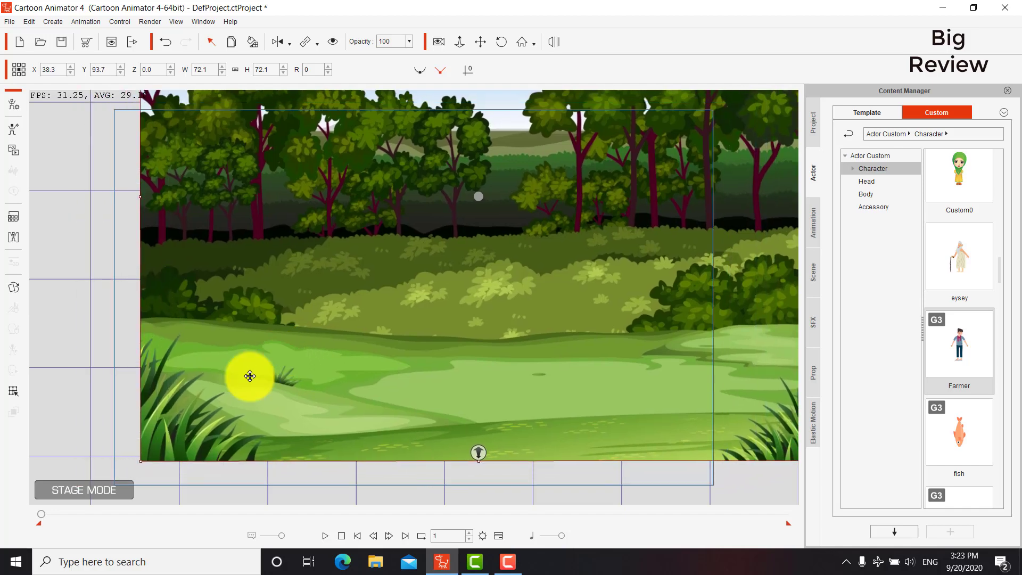
pyautogui.moveTo(142, 456); pyautogui.dragTo(126, 483)
pyautogui.moveTo(214, 405)
pyautogui.mouseDown()
pyautogui.moveTo(178, 420)
pyautogui.moveTo(200, 410)
pyautogui.mouseUp()
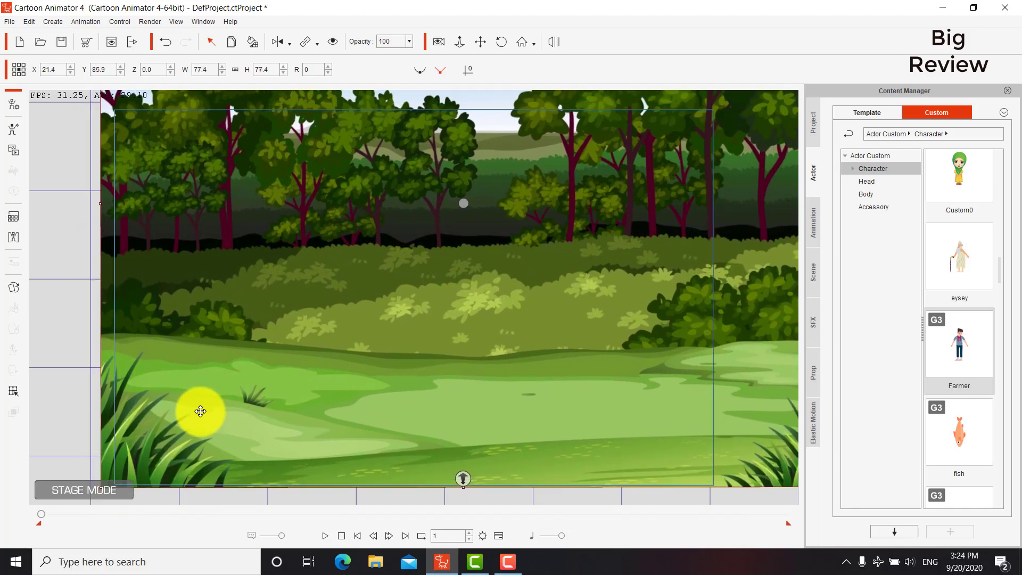
pyautogui.moveTo(462, 478); pyautogui.dragTo(462, 468)
pyautogui.moveTo(458, 423); pyautogui.dragTo(458, 436)
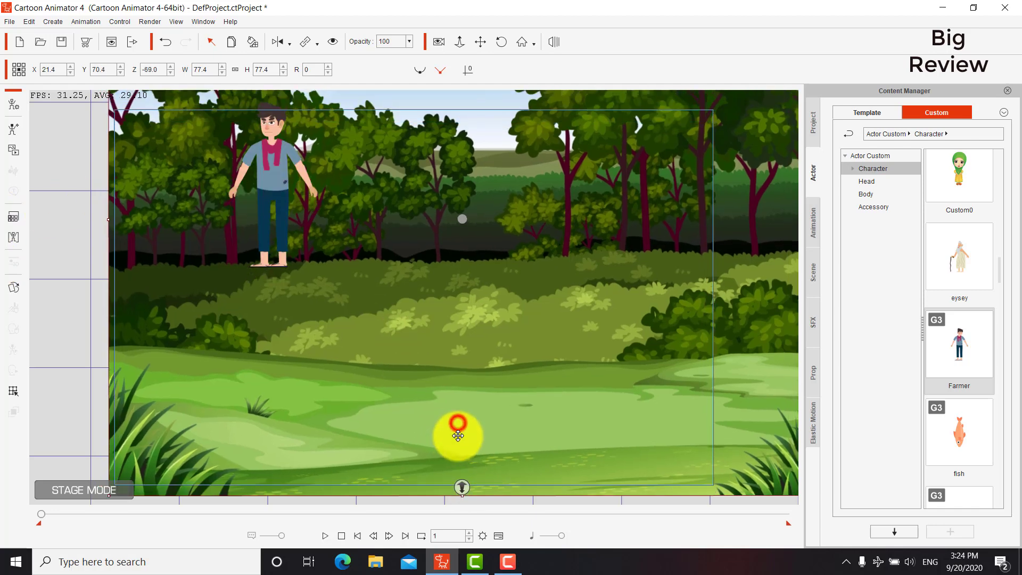
# - Shrink the farmer to about 61.2% and place him just outside the left edge of the forest background
pyautogui.click(210, 41)
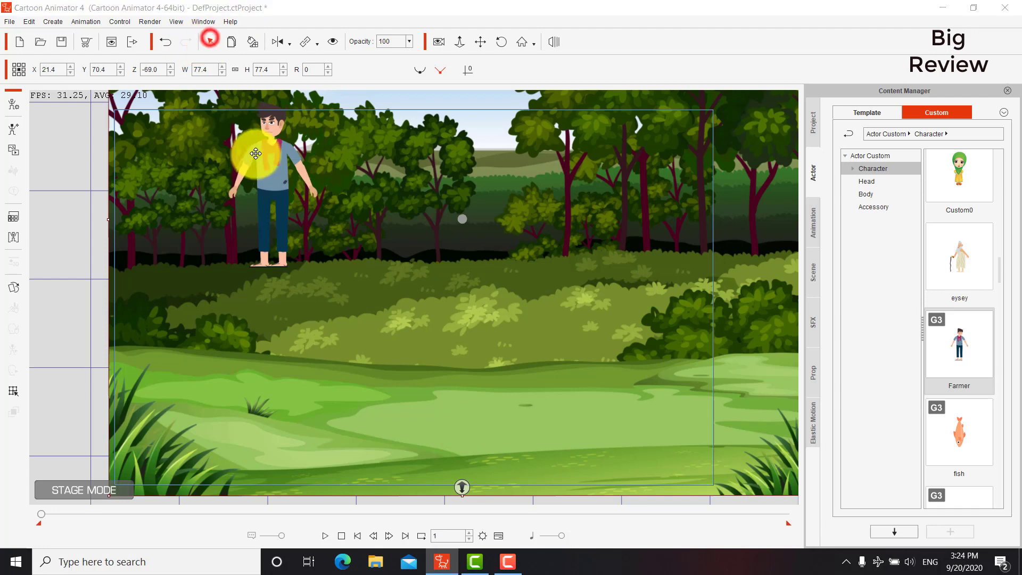
pyautogui.click(268, 150)
pyautogui.moveTo(268, 151); pyautogui.dragTo(186, 270)
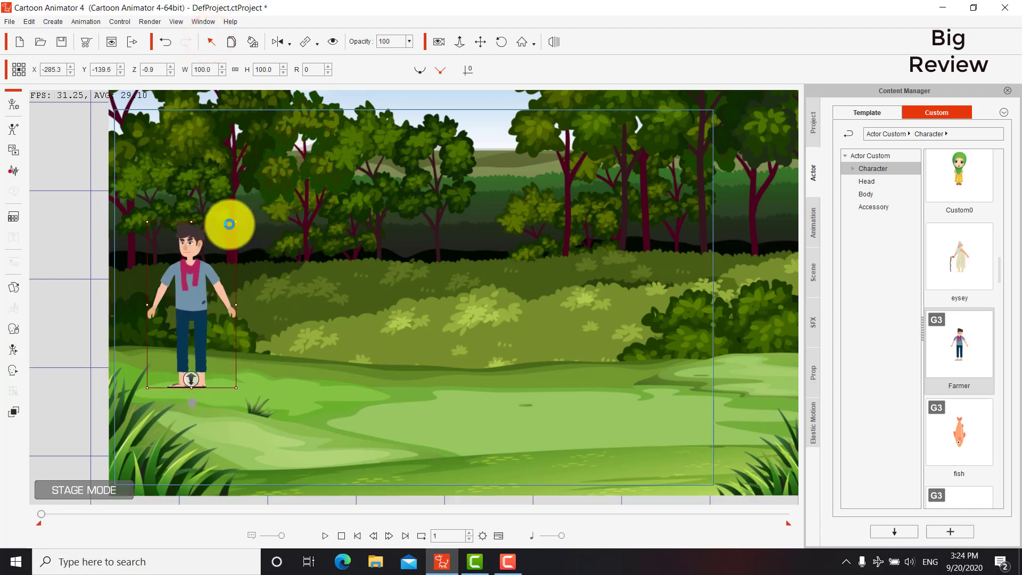
pyautogui.moveTo(237, 221); pyautogui.dragTo(76, 292)
pyautogui.click(85, 267)
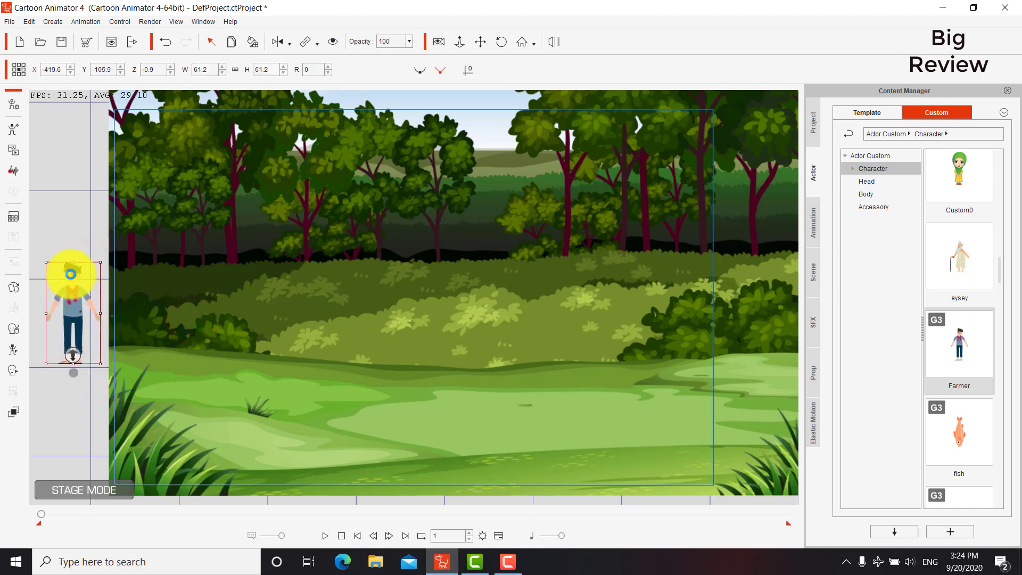
pyautogui.click(62, 204)
# - Find the Tiger in the custom character library and add it to the forest scene
pyautogui.scroll(-5, 989, 291)
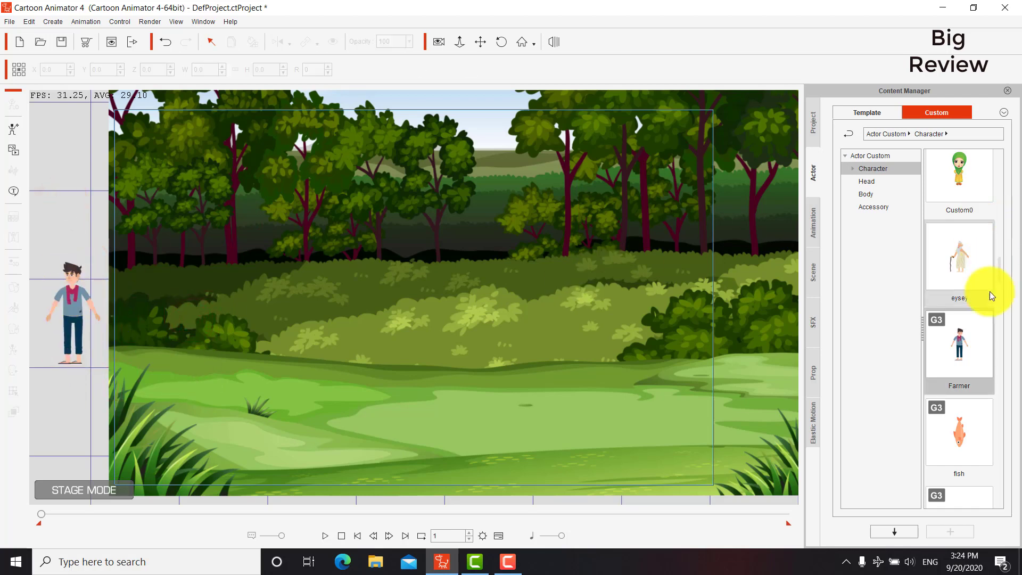
pyautogui.scroll(-10, 990, 297)
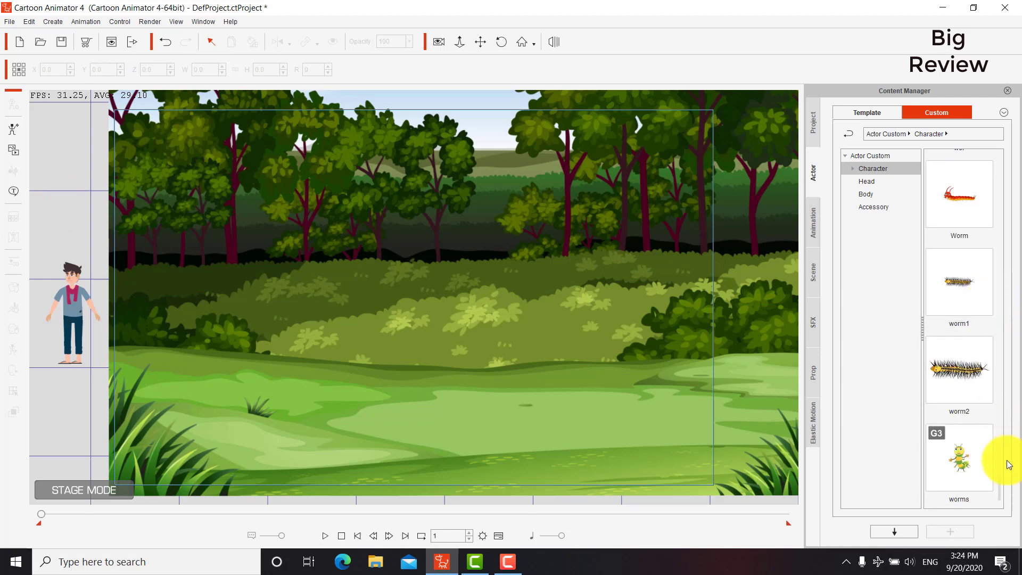
pyautogui.moveTo(999, 485); pyautogui.dragTo(1004, 445)
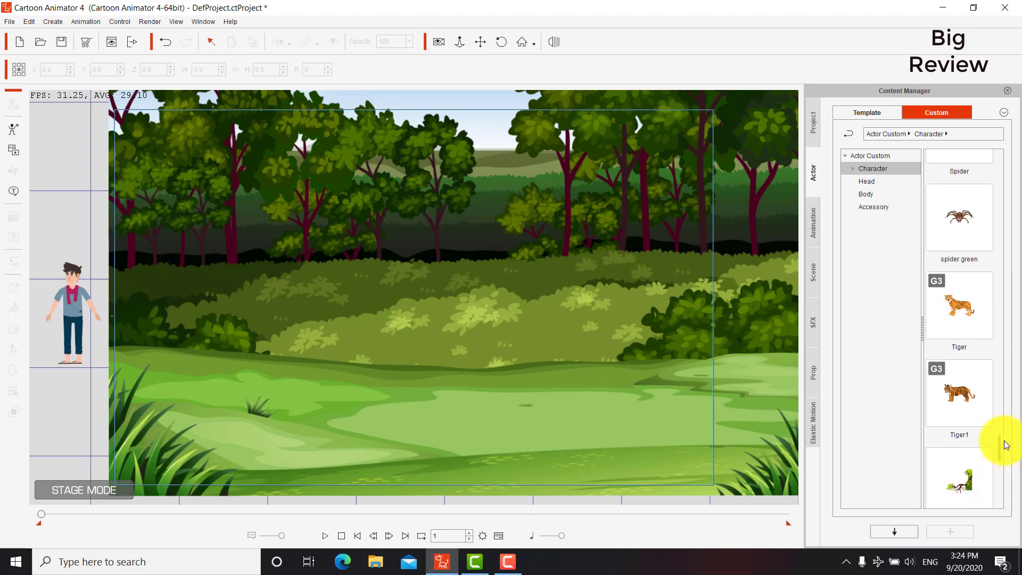
pyautogui.click(965, 325)
pyautogui.moveTo(966, 321); pyautogui.dragTo(598, 257)
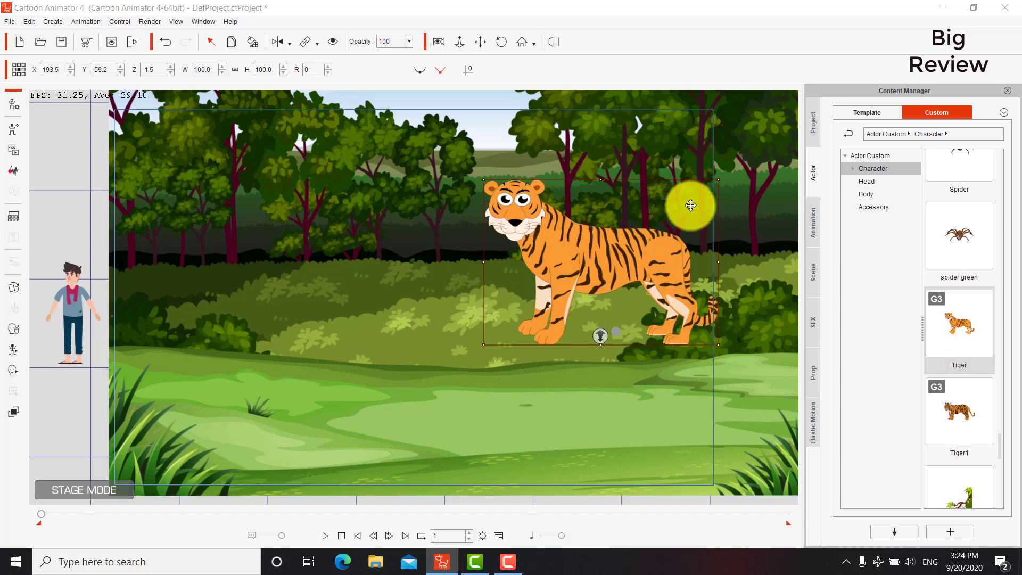
# - Shrink the tiger to about 37.1% and place it just outside the camera frame's right edge
pyautogui.moveTo(719, 179); pyautogui.dragTo(635, 277)
pyautogui.moveTo(618, 320); pyautogui.dragTo(723, 330)
pyautogui.moveTo(771, 355); pyautogui.dragTo(766, 354)
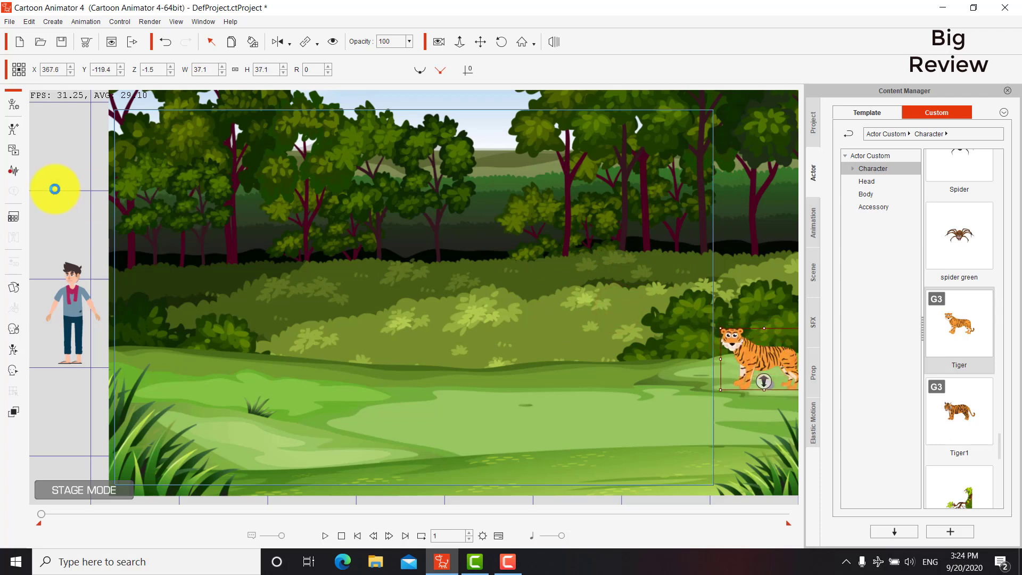
# - Apply a walking action to the farmer and return the playhead to the first frame
pyautogui.click(69, 296)
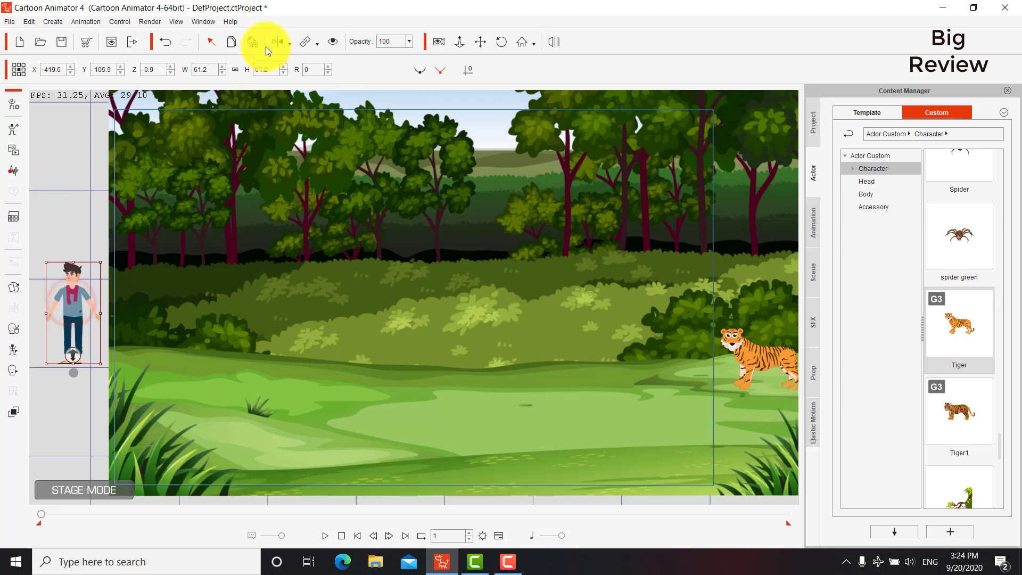
pyautogui.click(67, 229)
pyautogui.click(78, 291)
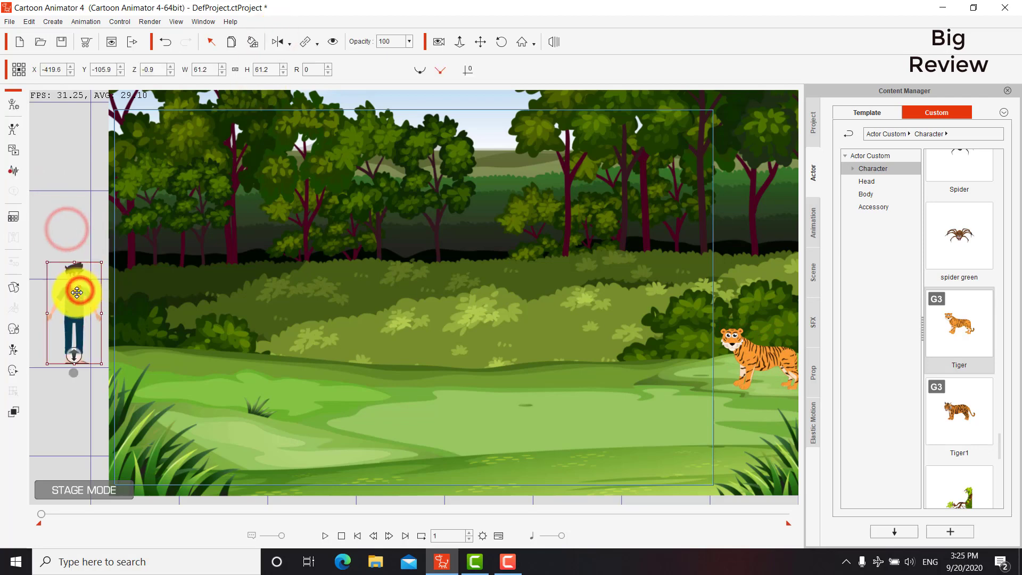
pyautogui.rightClick(78, 292)
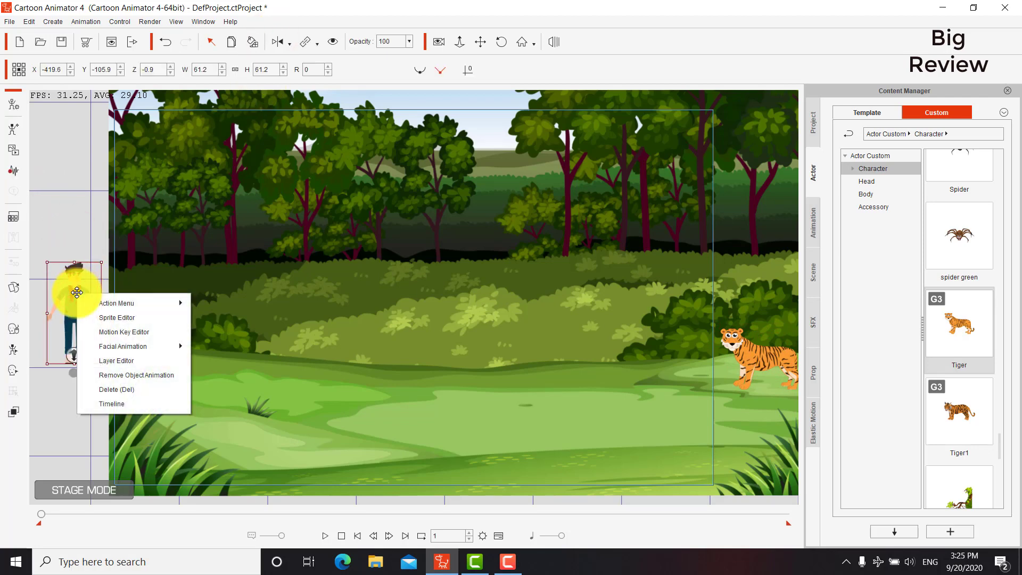
pyautogui.moveTo(162, 299)
pyautogui.click(239, 421)
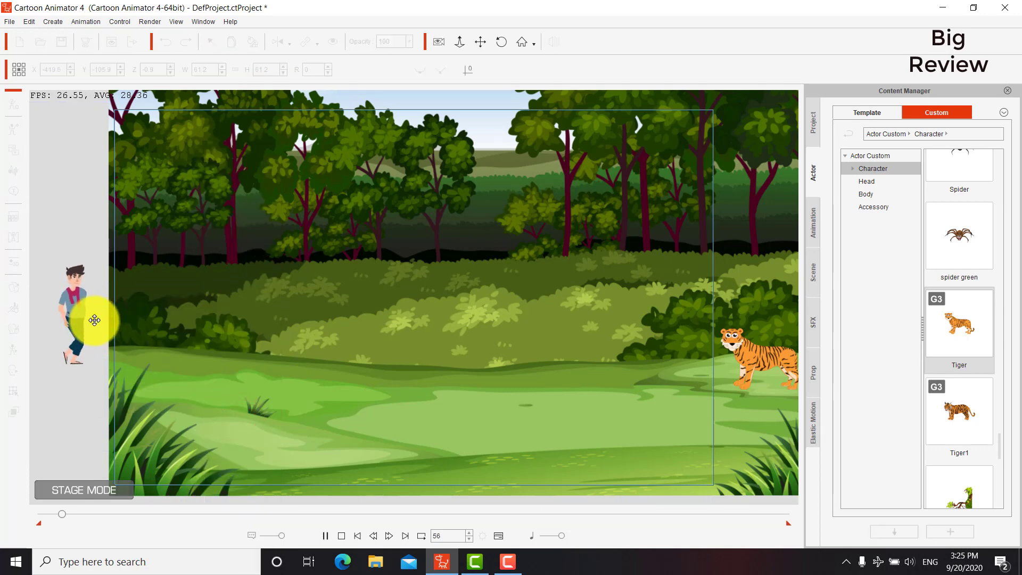
pyautogui.click(95, 321)
pyautogui.moveTo(65, 514); pyautogui.dragTo(27, 512)
# - Open the timeline, limit it to the selected farmer and add the Project track
pyautogui.click(499, 536)
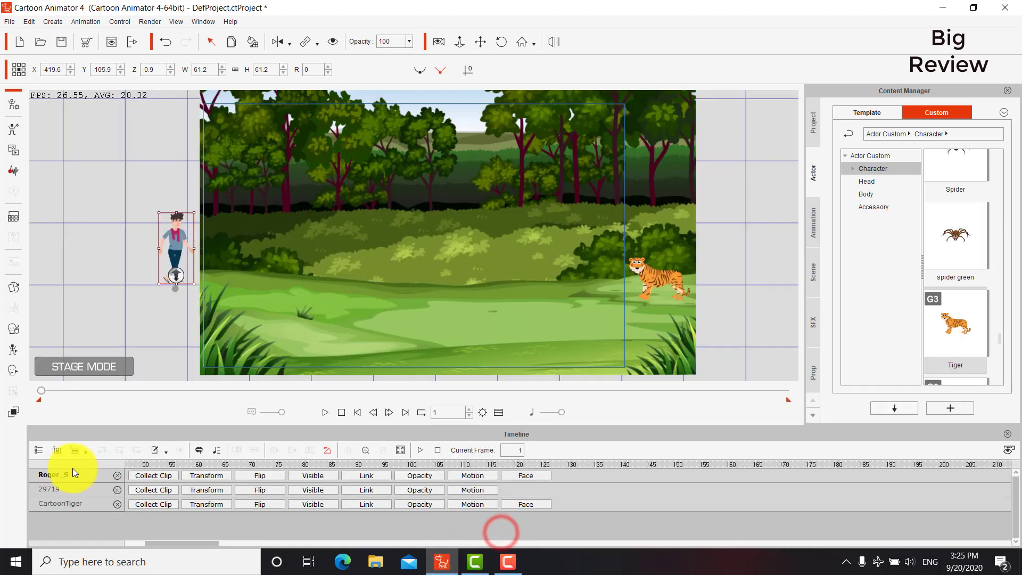
pyautogui.click(55, 450)
pyautogui.click(39, 452)
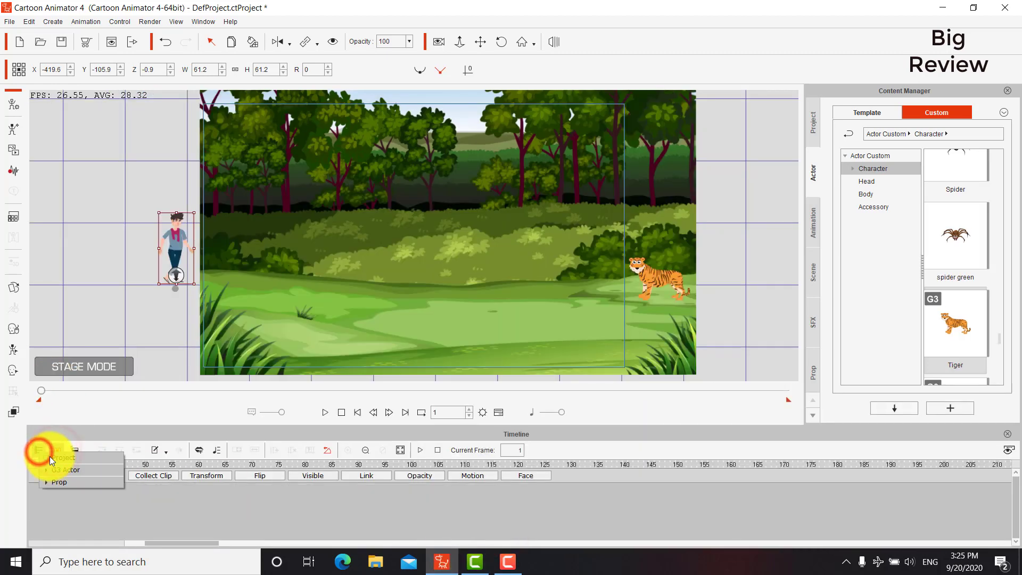
pyautogui.click(48, 456)
pyautogui.click(151, 505)
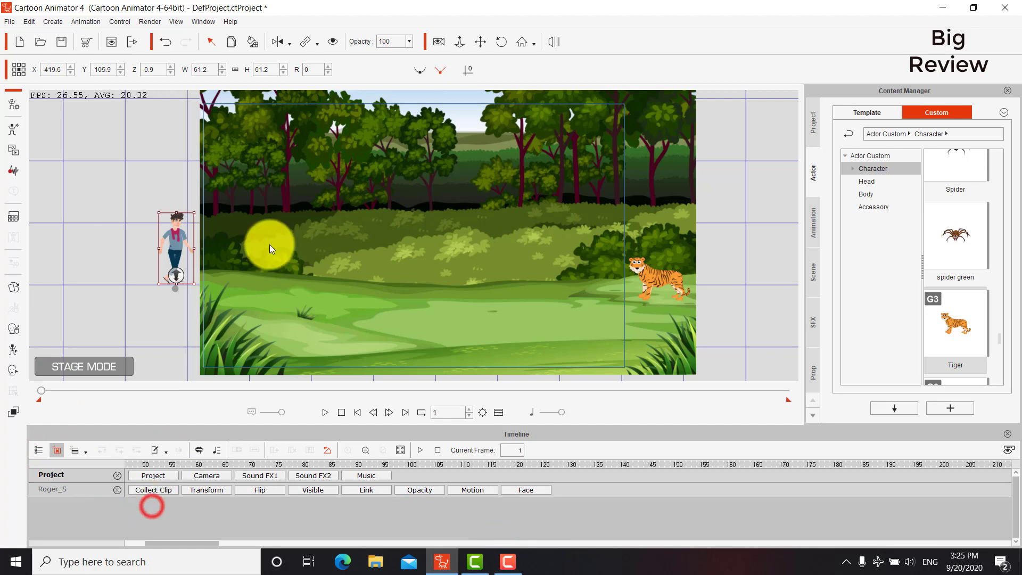
# - Turn on camera recording and reframe the scene with the camera at about Y -3 and Z 2850
pyautogui.click(439, 43)
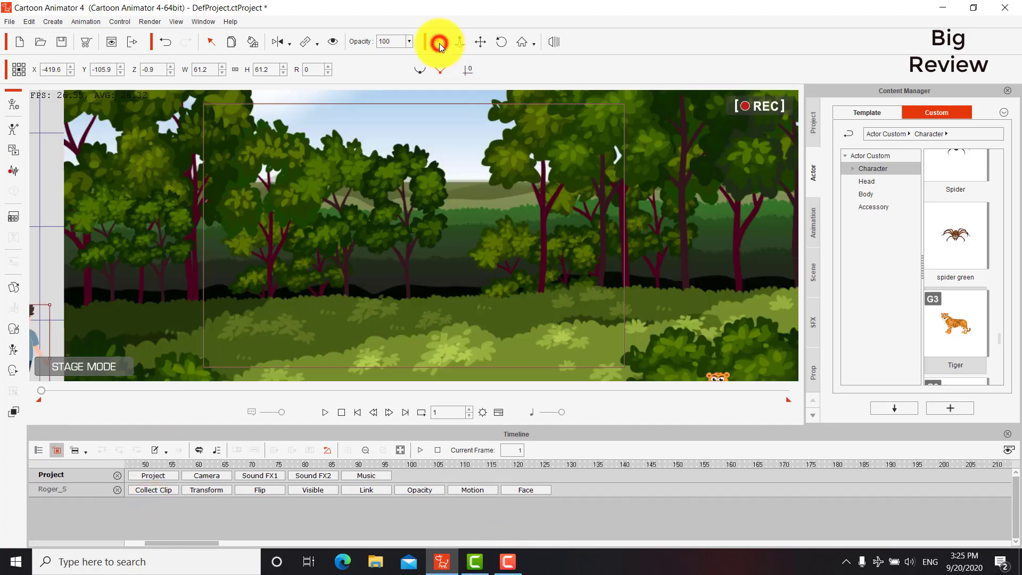
pyautogui.click(479, 43)
pyautogui.scroll(-8, 421, 231)
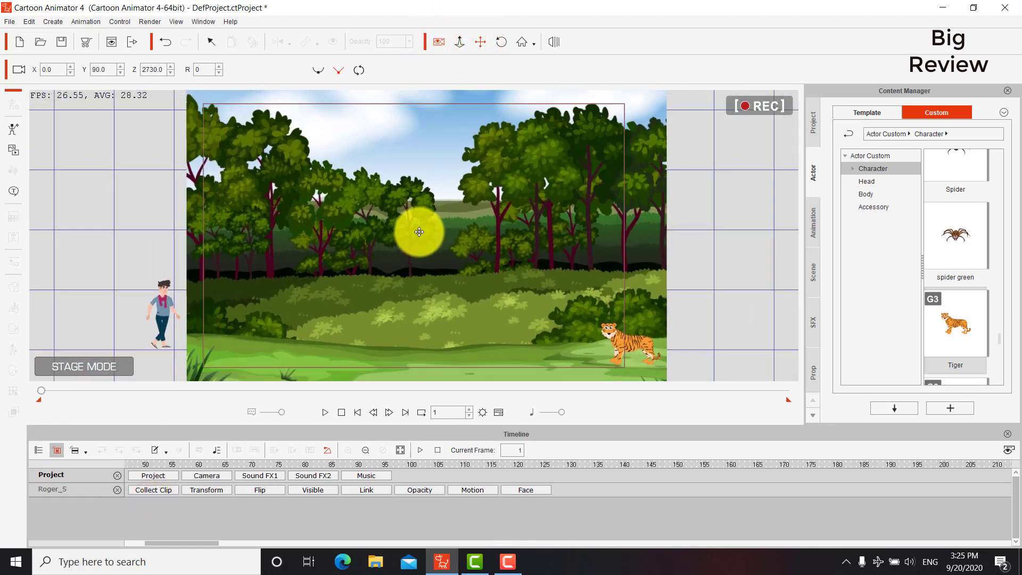
pyautogui.scroll(-2, 419, 231)
pyautogui.moveTo(411, 230); pyautogui.dragTo(406, 202)
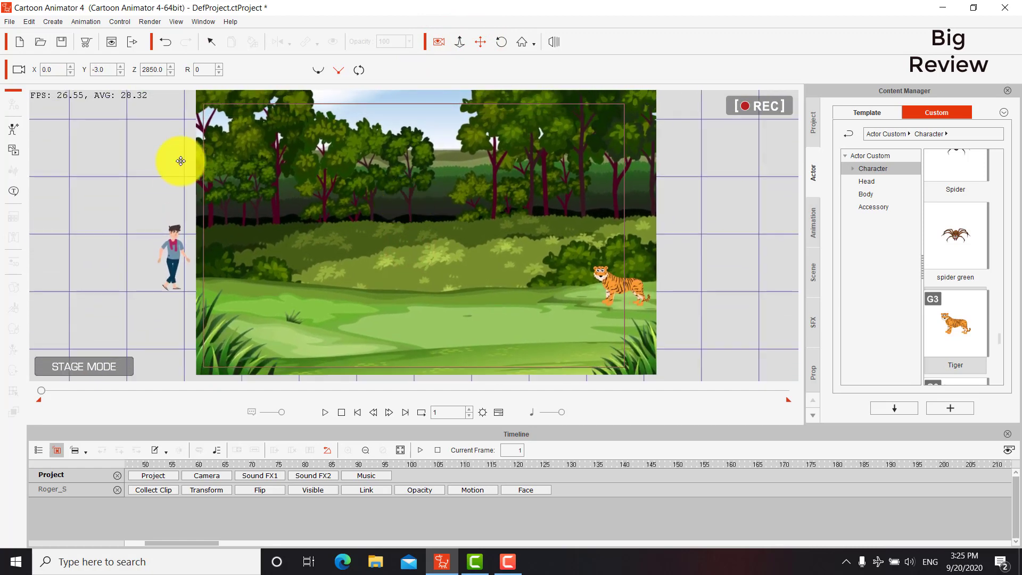
# - Raise the farmer's starting position outside the frame to about X -415.9, Y -63.3
pyautogui.click(211, 41)
pyautogui.click(176, 245)
pyautogui.moveTo(179, 229); pyautogui.dragTo(179, 220)
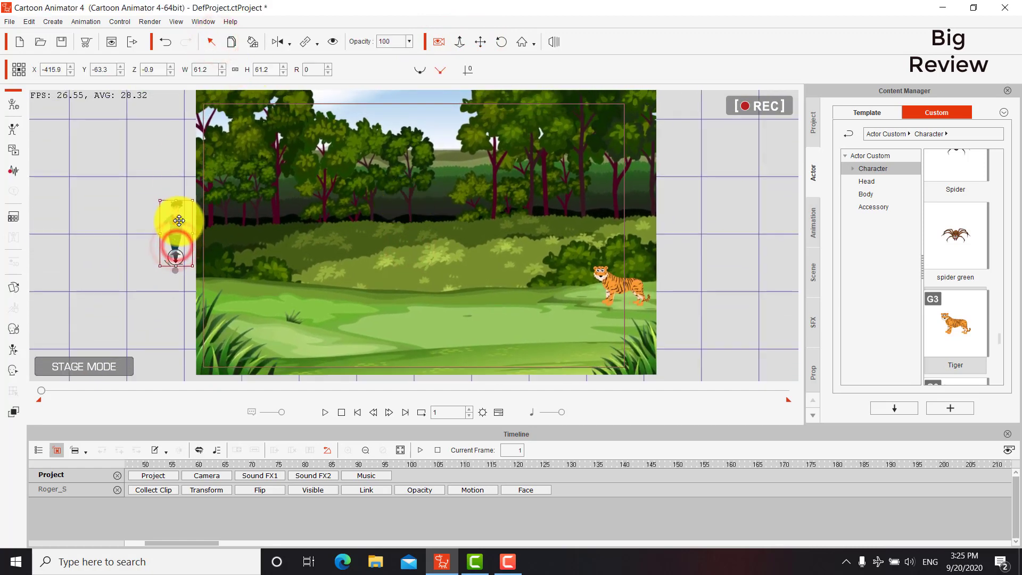
# - Preview the walk from the start, then at frame 220 move the farmer beside the tiger, about X 187.4, Y -154.1
pyautogui.moveTo(39, 388); pyautogui.dragTo(31, 390)
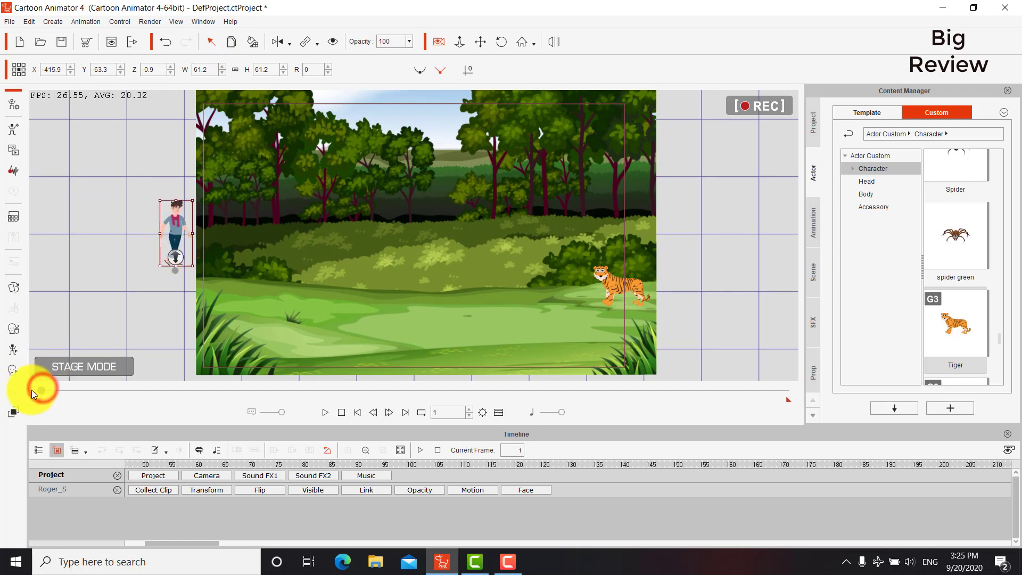
pyautogui.press('space')
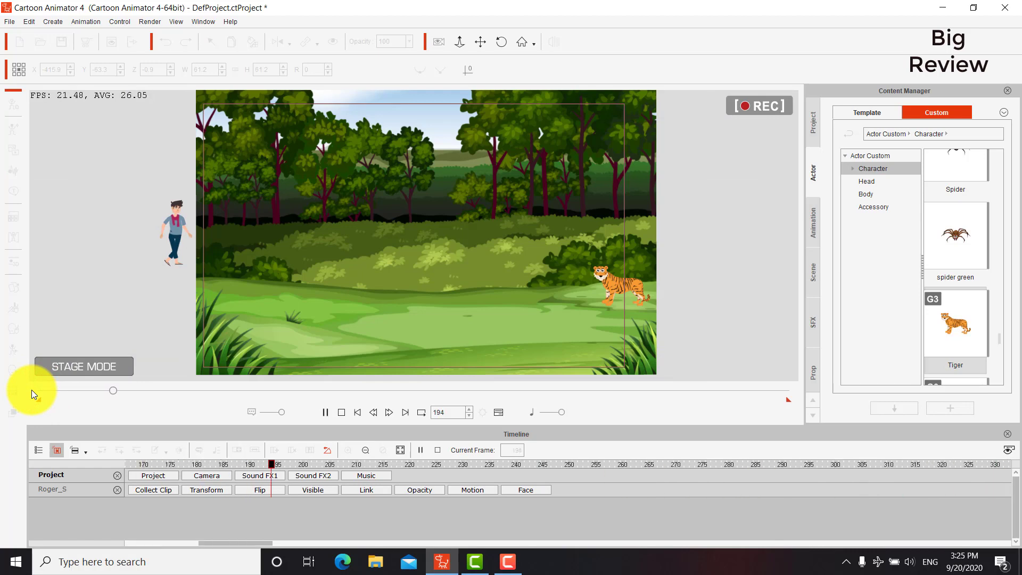
pyautogui.click(420, 449)
pyautogui.click(414, 464)
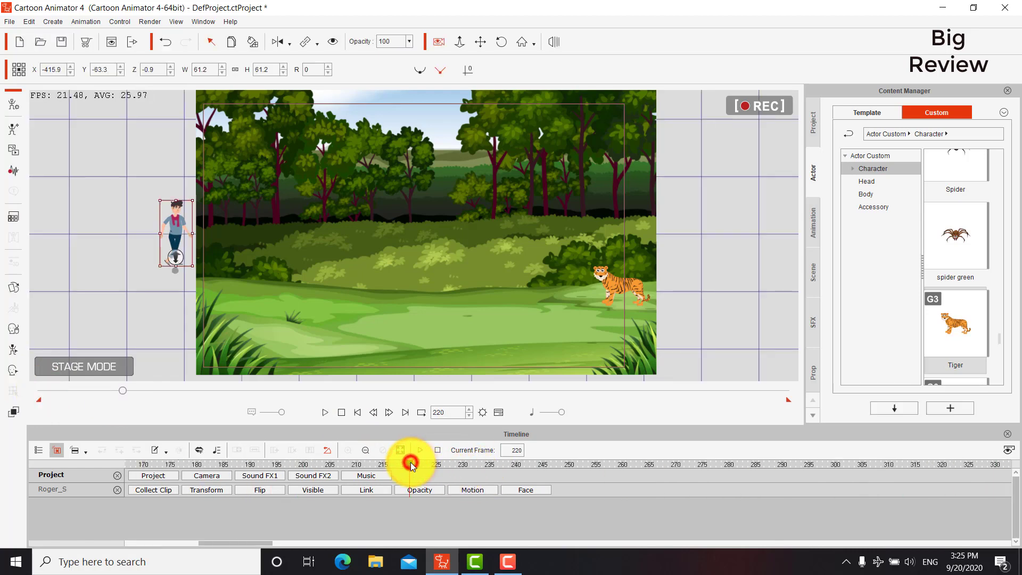
pyautogui.moveTo(179, 228); pyautogui.dragTo(552, 279)
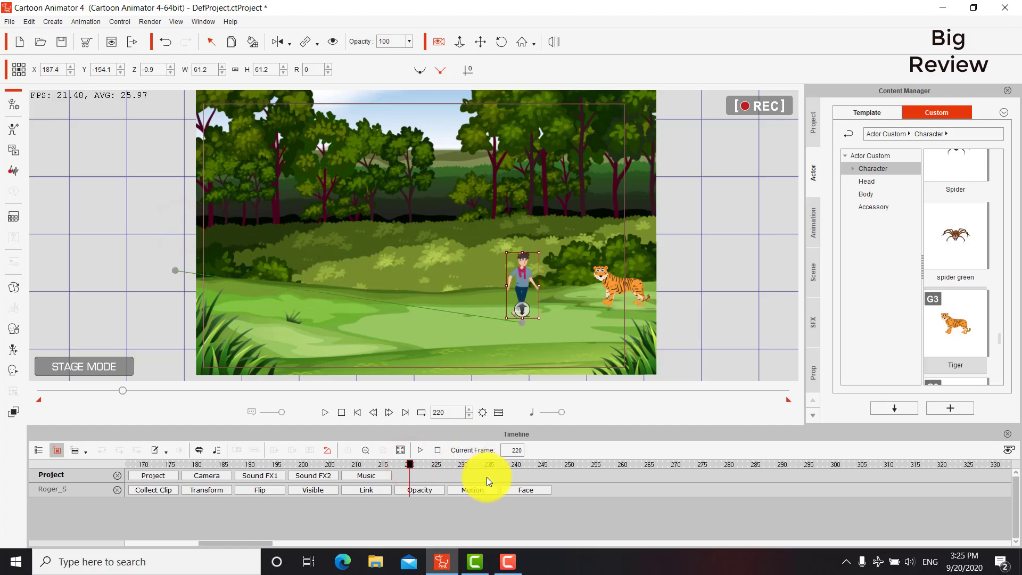
# - Show the farmer's Motion track and loop the walk clip until it extends past frame 220
pyautogui.click(488, 490)
pyautogui.moveTo(257, 544); pyautogui.dragTo(188, 545)
pyautogui.moveTo(419, 503); pyautogui.dragTo(705, 504)
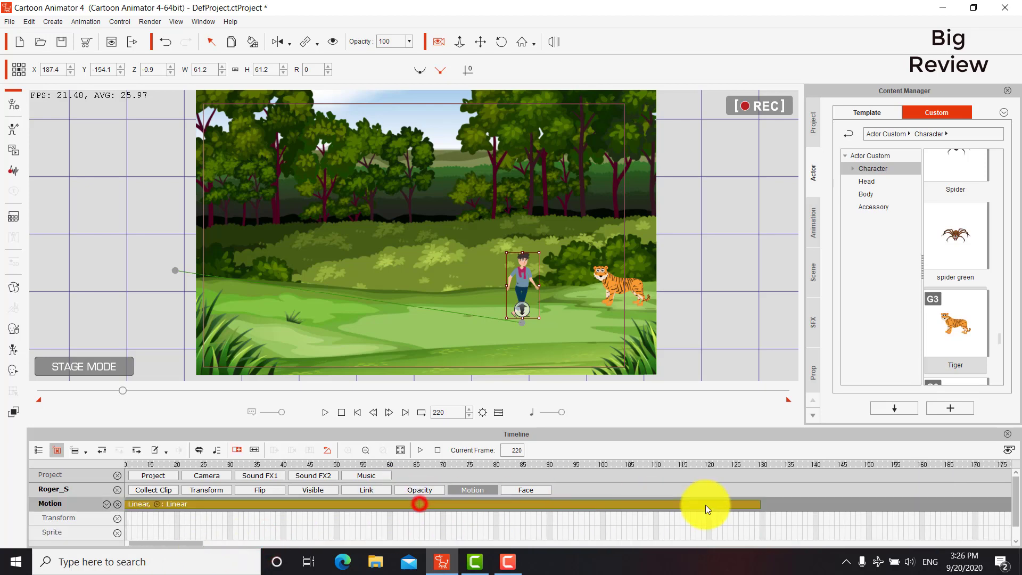
pyautogui.moveTo(203, 542); pyautogui.dragTo(288, 542)
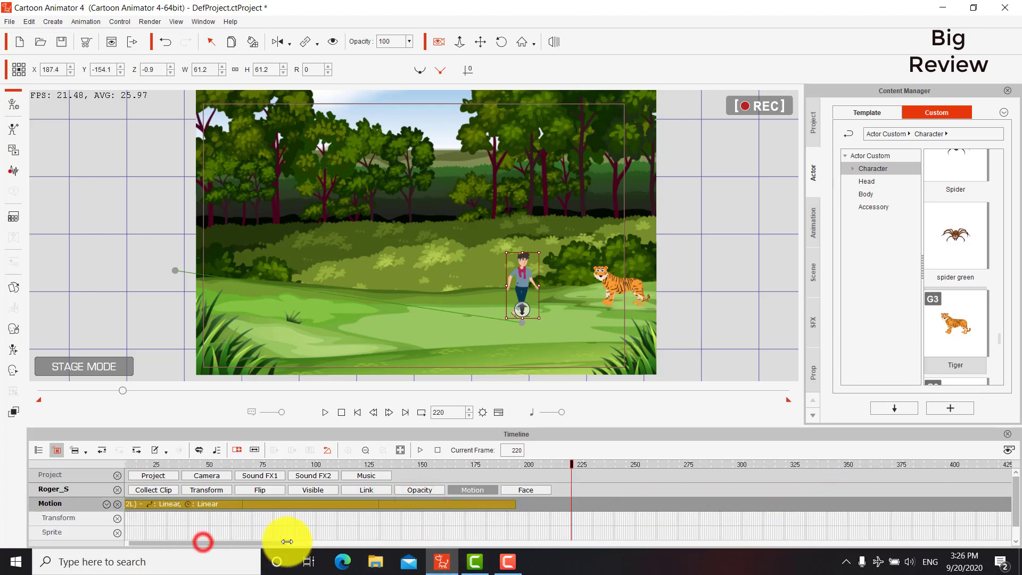
pyautogui.moveTo(515, 505); pyautogui.dragTo(570, 505)
# - Break the walk clip at frame 220 and delete the part after the break
pyautogui.click(572, 504)
pyautogui.rightClick(571, 503)
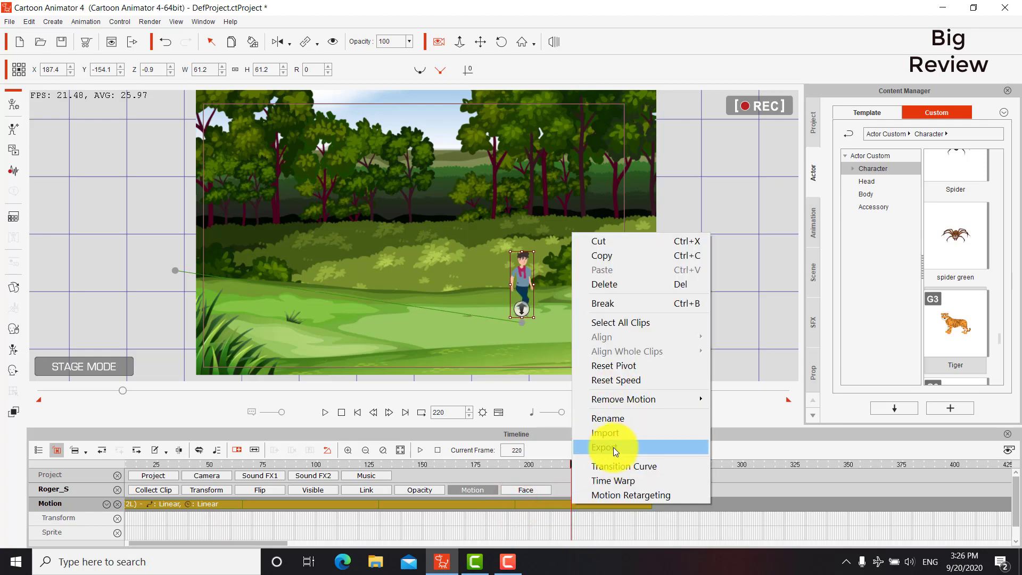
pyautogui.click(607, 303)
pyautogui.click(586, 503)
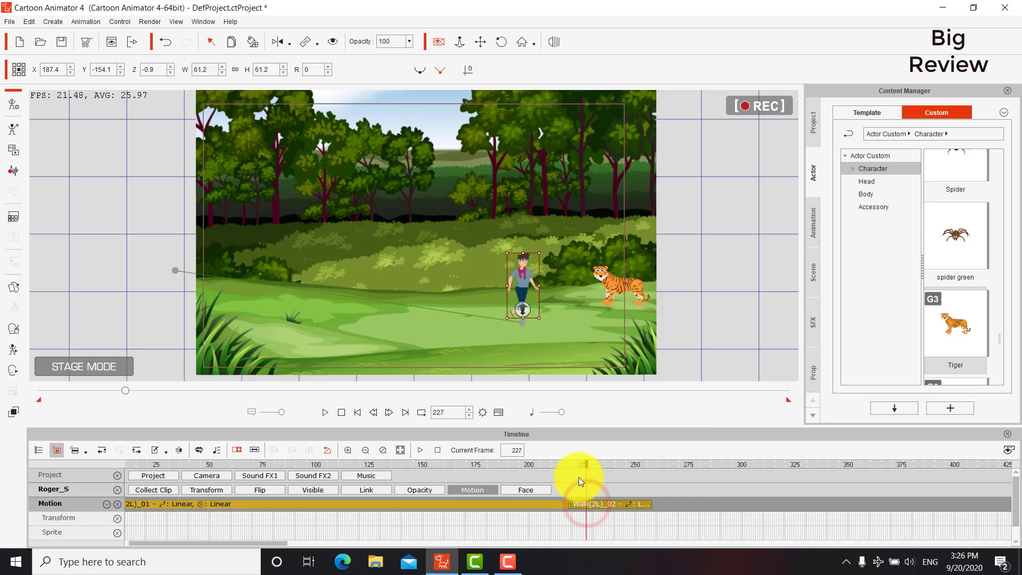
pyautogui.press('Delete')
# - Show the farmer's Transform track, shift the frame 220 key to frame 190 and preview the walk
pyautogui.moveTo(584, 461)
pyautogui.mouseDown()
pyautogui.moveTo(558, 464)
pyautogui.moveTo(573, 460)
pyautogui.mouseUp()
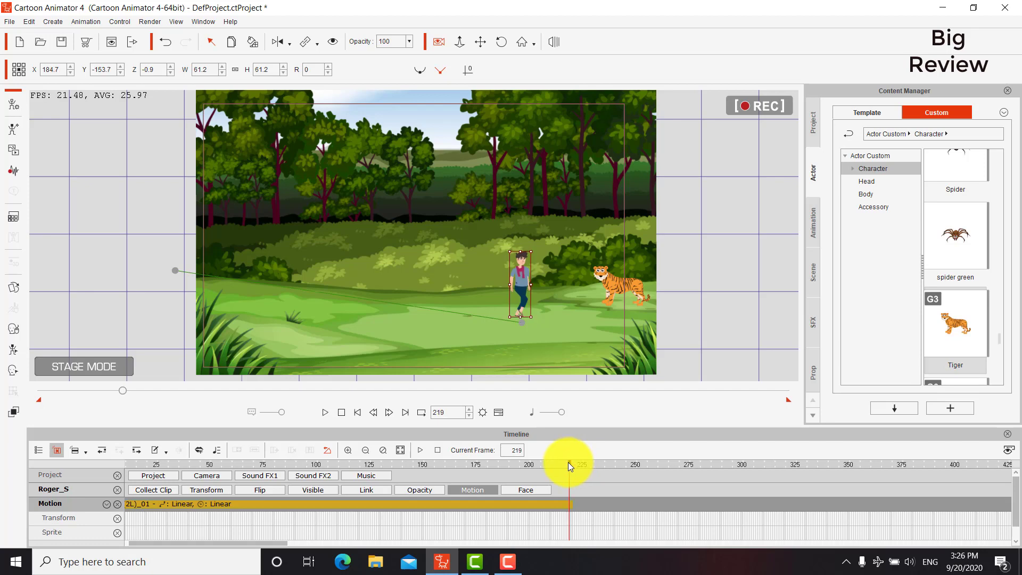
pyautogui.click(193, 490)
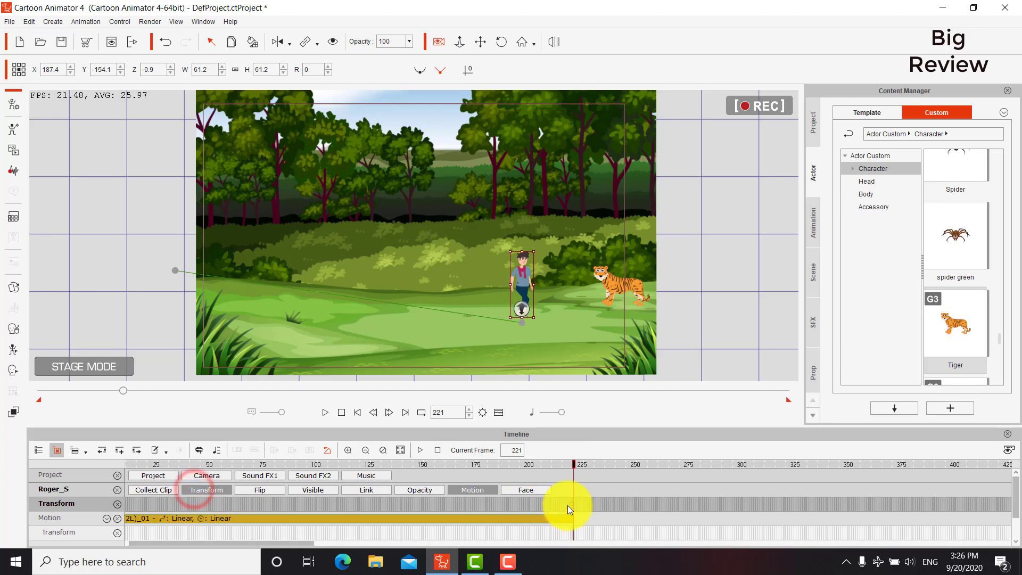
pyautogui.moveTo(570, 502); pyautogui.dragTo(510, 505)
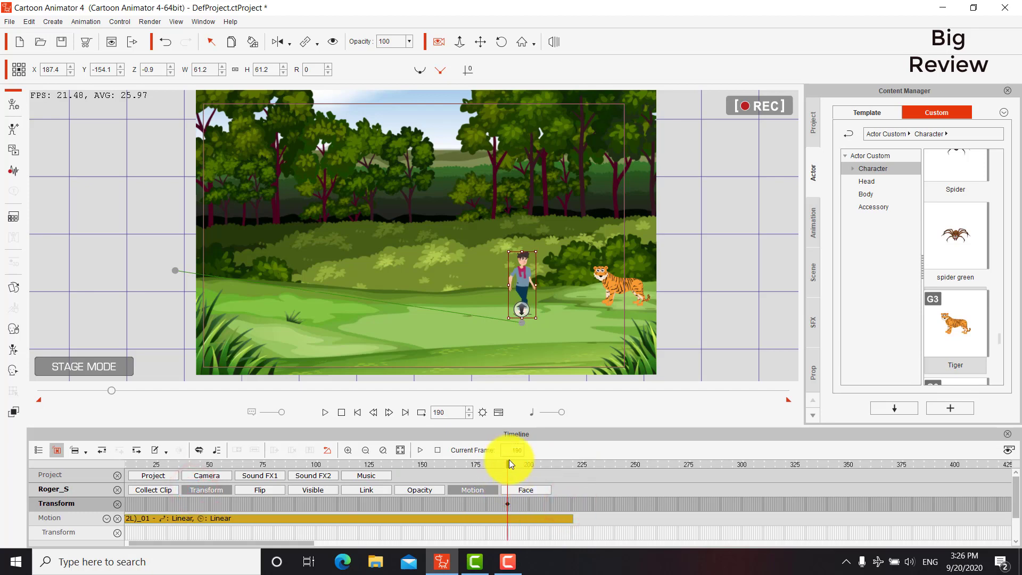
pyautogui.press('space')
pyautogui.press('space')
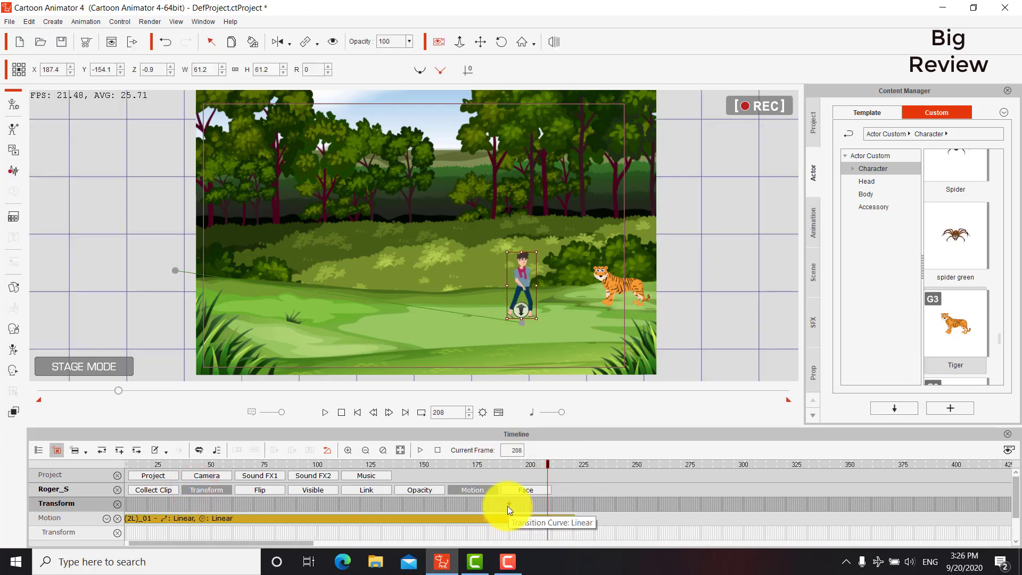
# - Break the walk clip at frame 190 and delete the remainder after it
pyautogui.click(509, 503)
pyautogui.rightClick(507, 519)
pyautogui.click(500, 520)
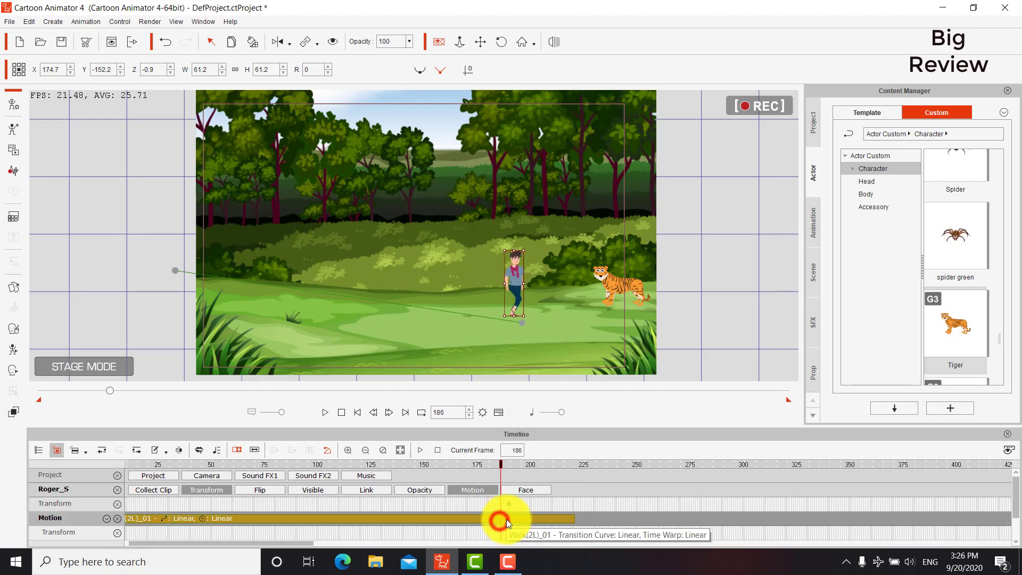
pyautogui.rightClick(508, 519)
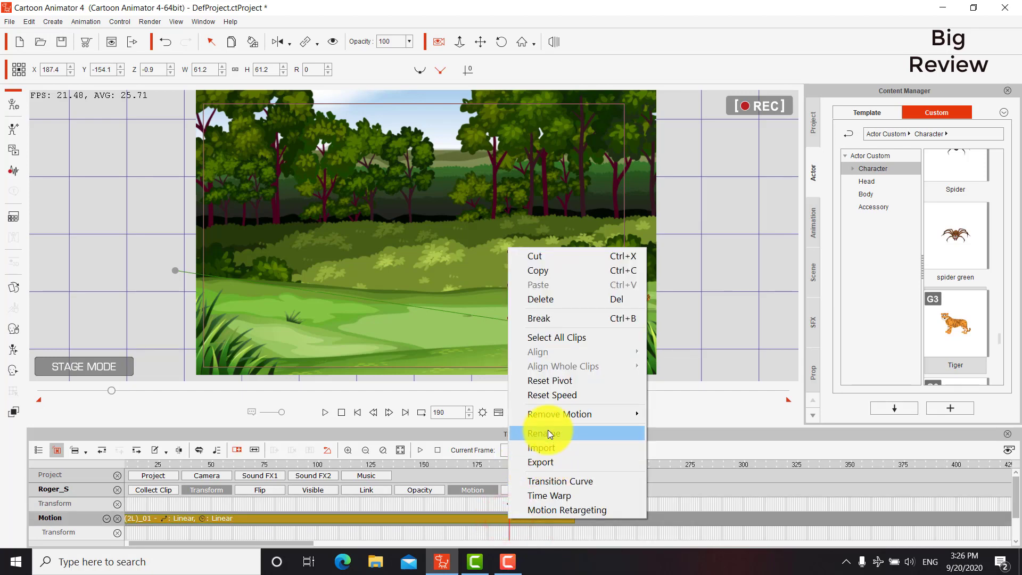
pyautogui.click(541, 317)
pyautogui.click(544, 519)
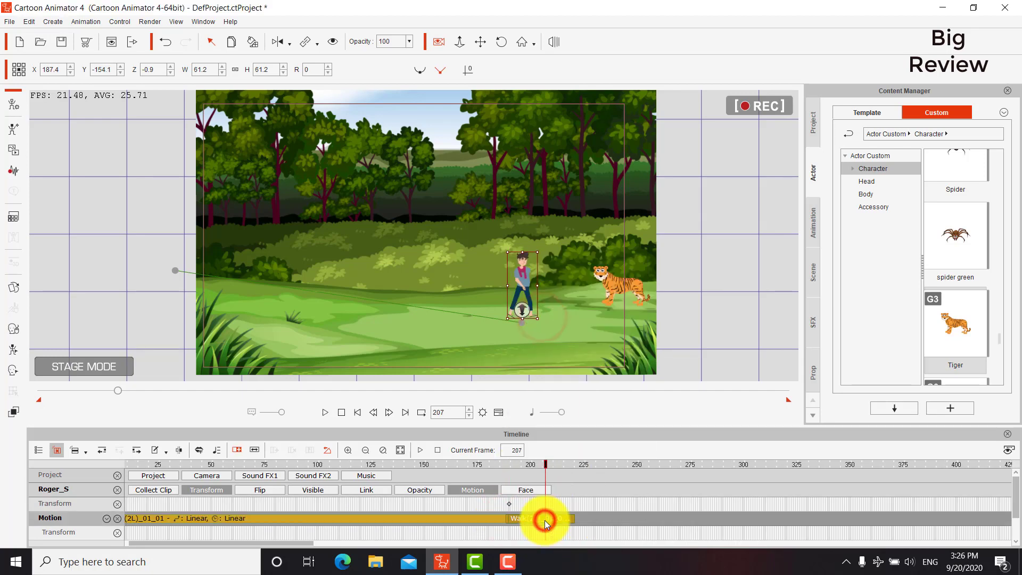
pyautogui.moveTo(545, 464); pyautogui.dragTo(565, 472)
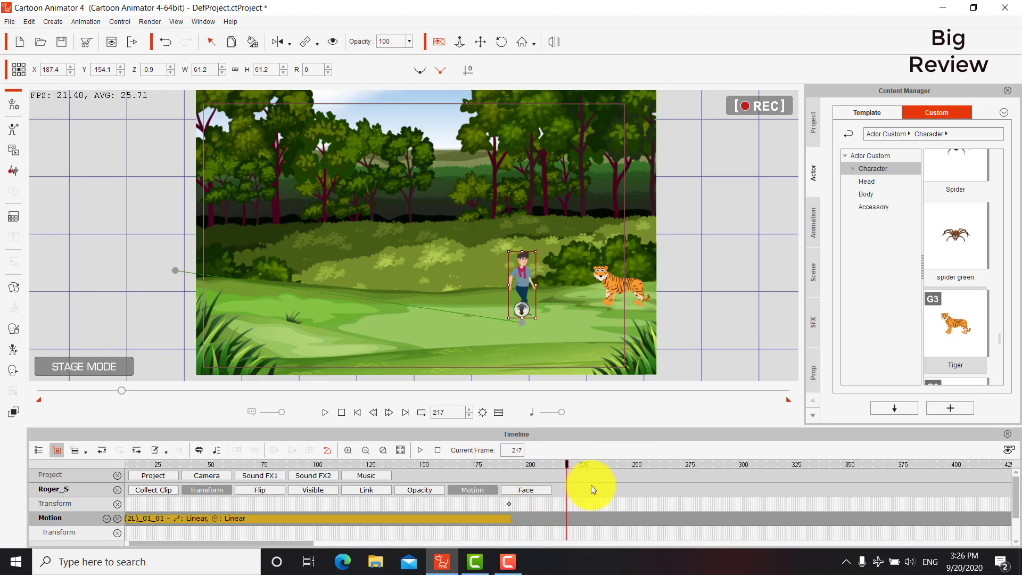
# - At frame 210, move the farmer closer to the tiger, to about X 233.8, Y -157.8, and preview the movement
pyautogui.click(574, 505)
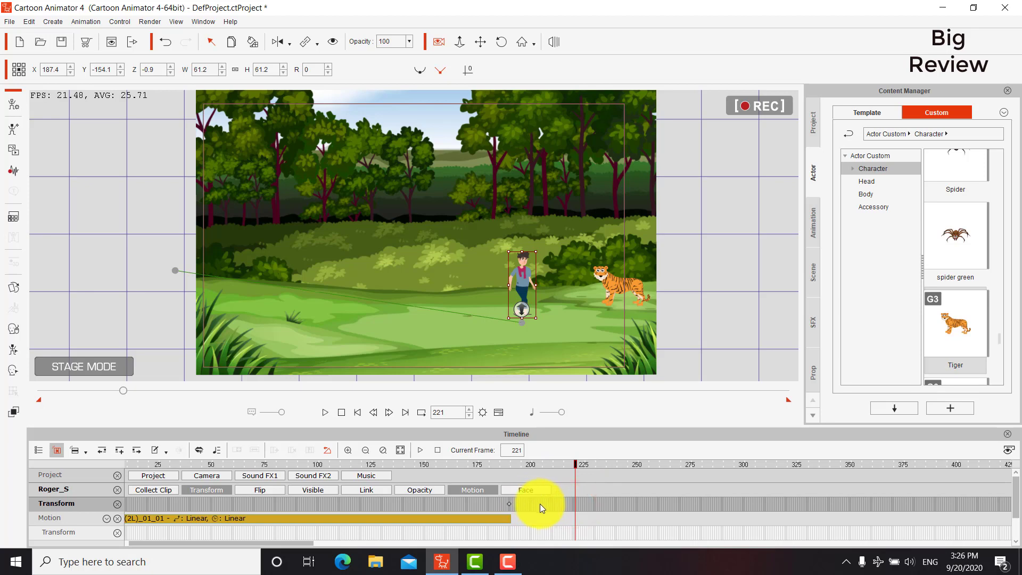
pyautogui.click(550, 504)
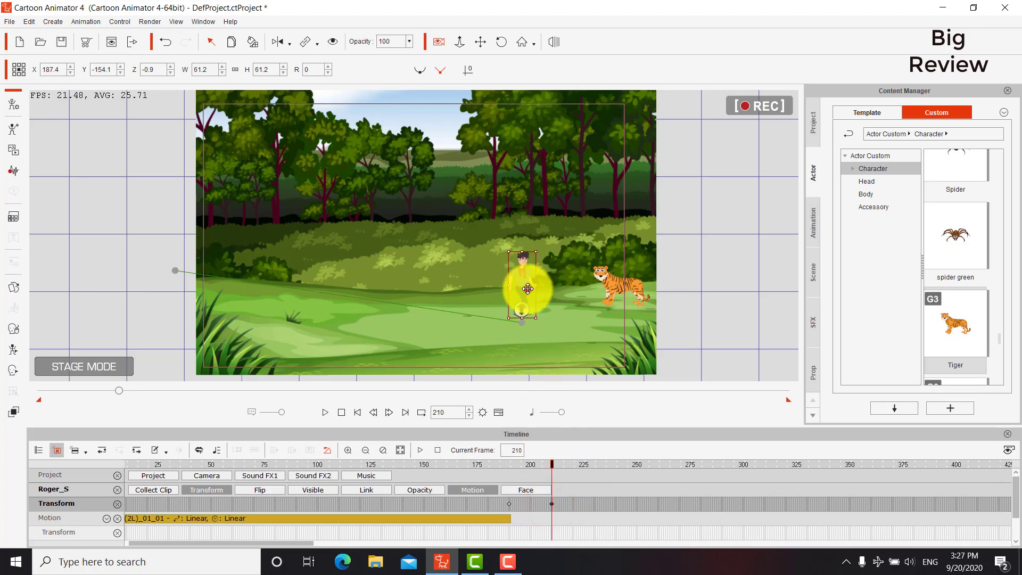
pyautogui.moveTo(528, 288); pyautogui.dragTo(555, 287)
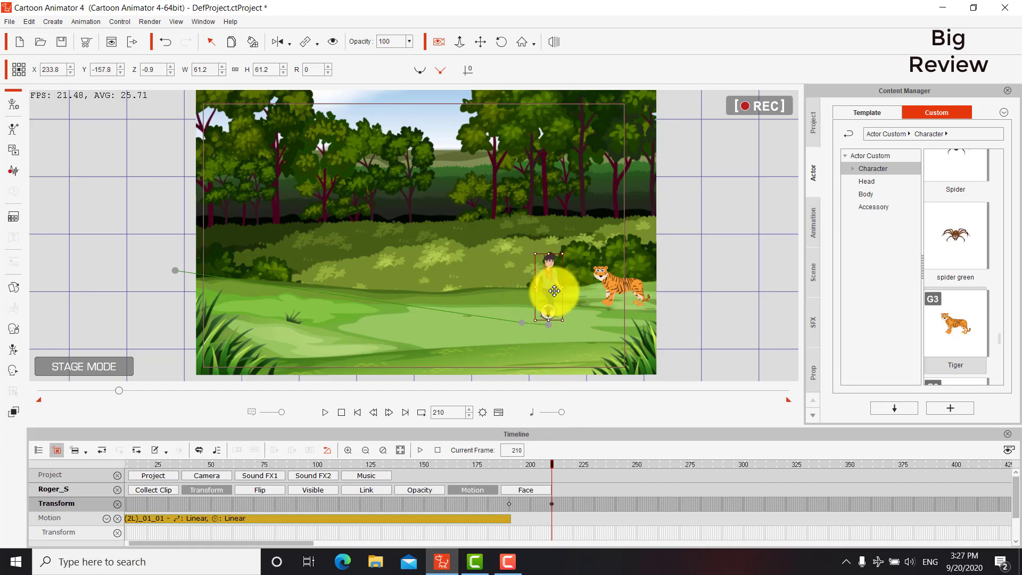
pyautogui.click(551, 461)
pyautogui.click(468, 464)
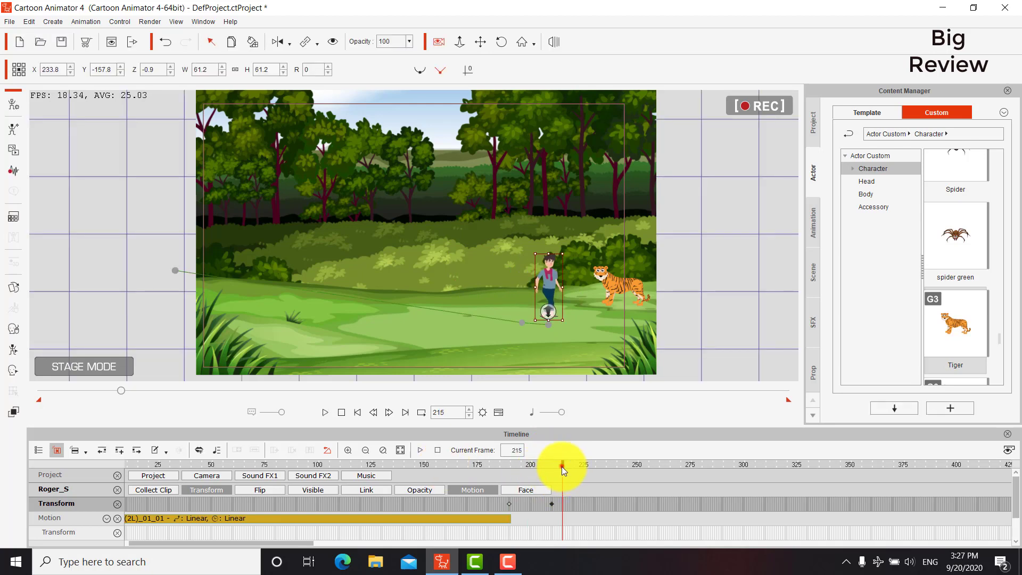
# - Flip the farmer at frame 211 so he faces away from the tiger
pyautogui.moveTo(561, 466); pyautogui.dragTo(551, 466)
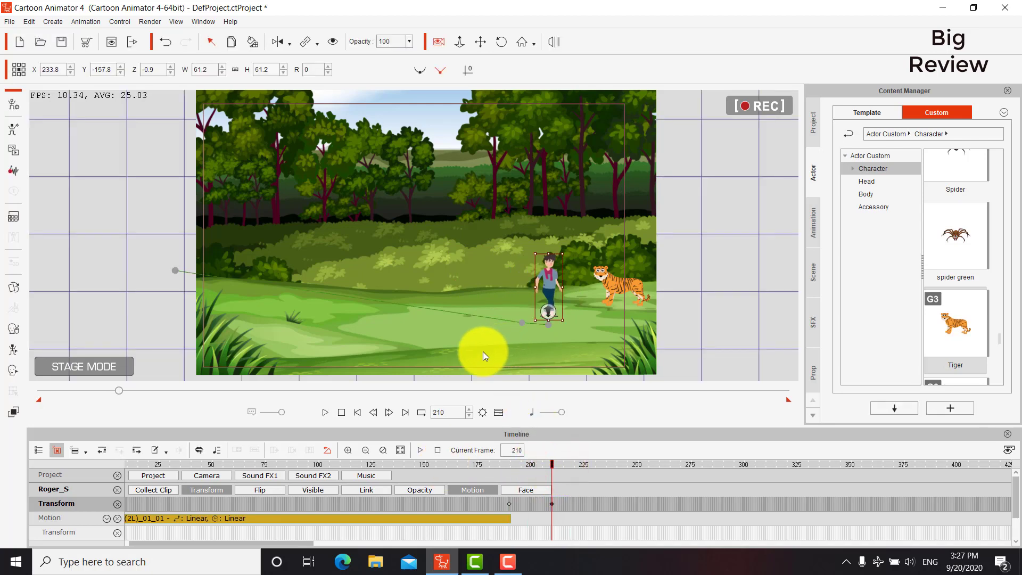
pyautogui.click(554, 503)
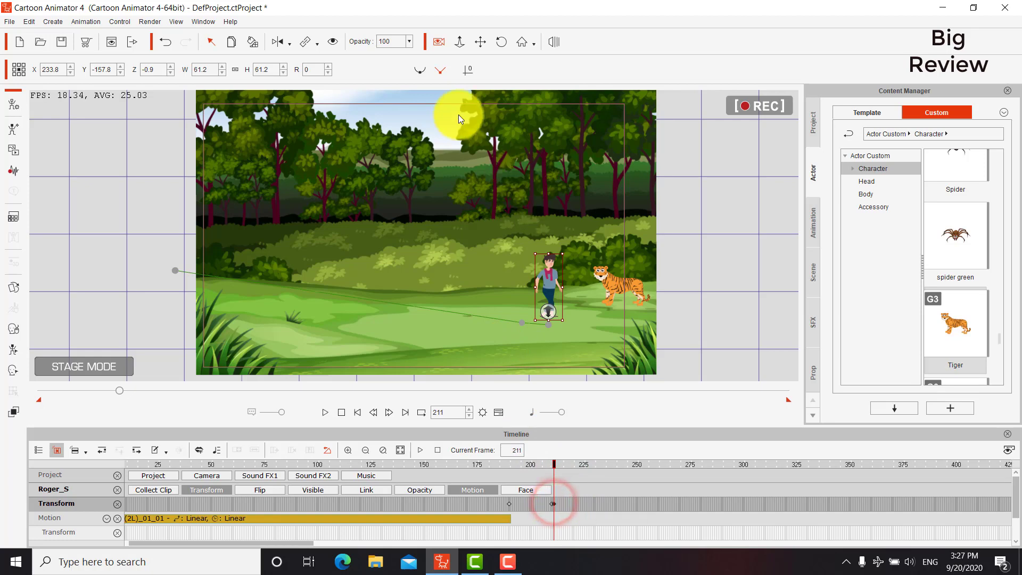
pyautogui.click(274, 42)
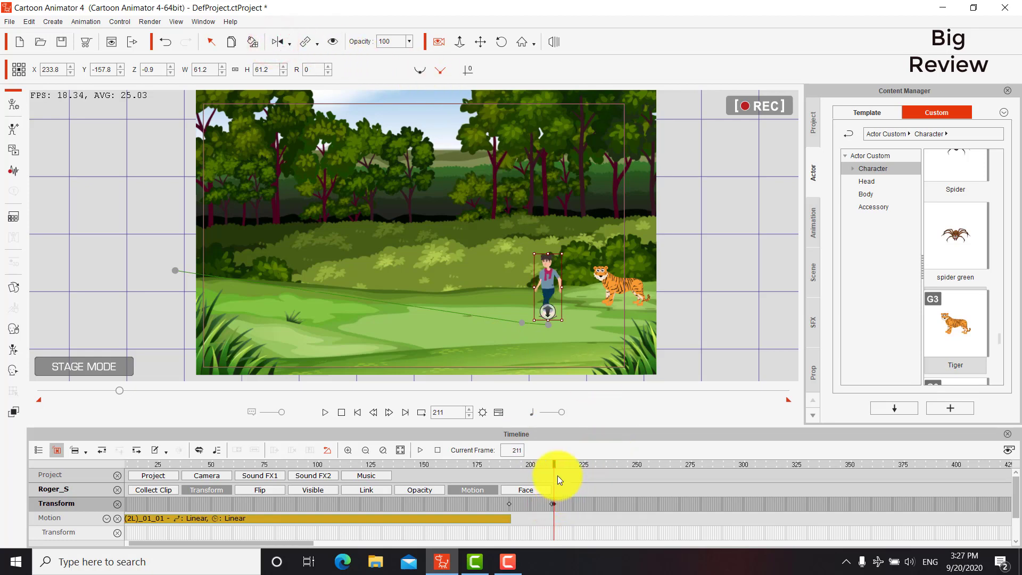
# - Apply the Run Forward(2L) action to the farmer at frame 211
pyautogui.rightClick(549, 277)
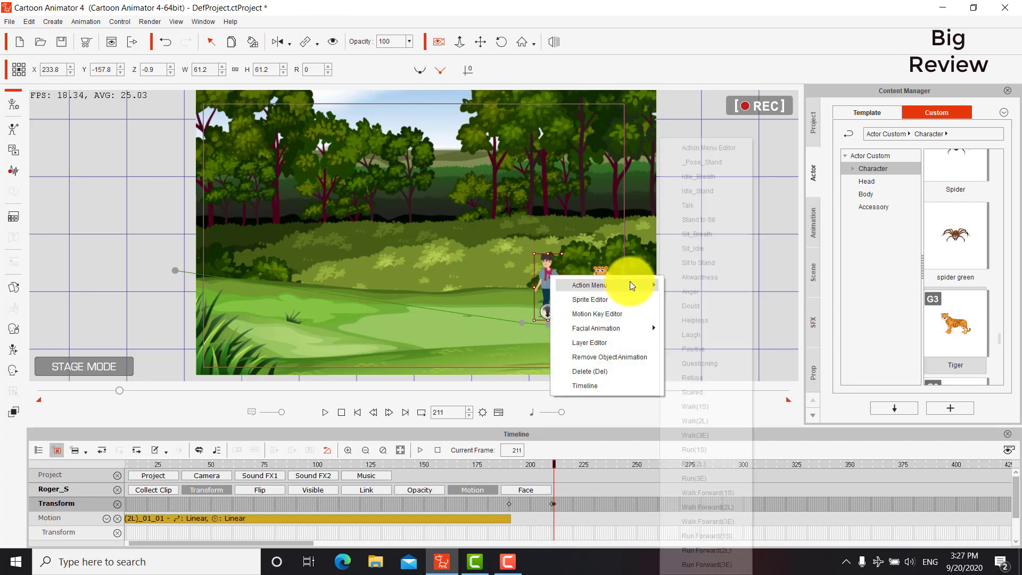
pyautogui.moveTo(629, 287)
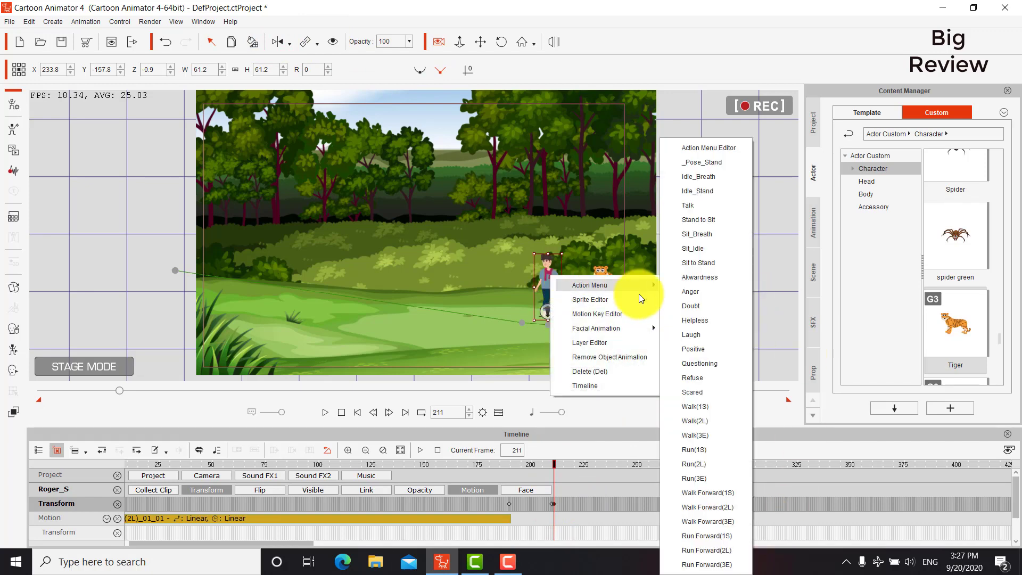
pyautogui.click(720, 546)
pyautogui.press('space')
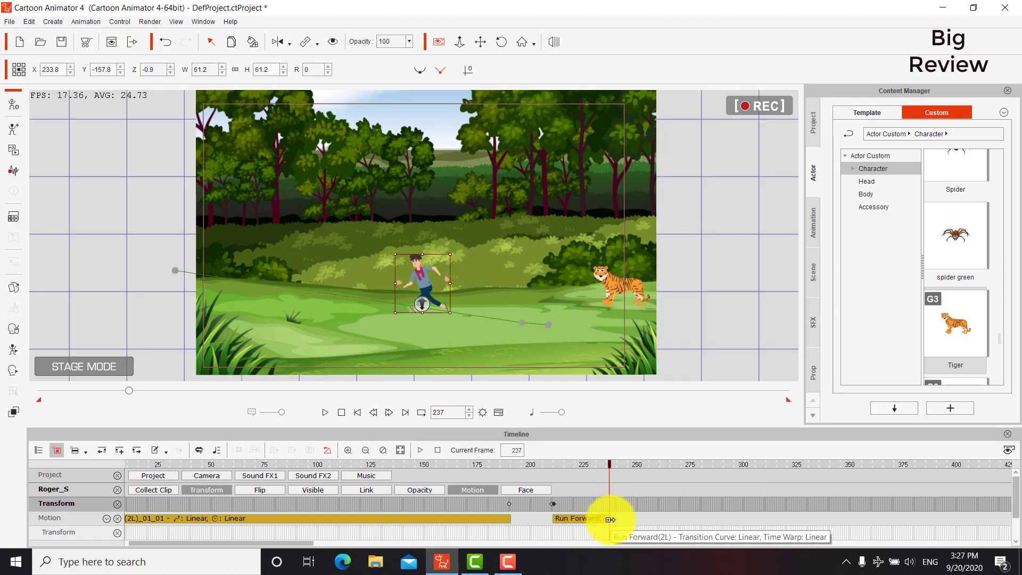
# - Try looping the Run Forward(2L) clip to about frame 316, preview it and undo the extension
pyautogui.moveTo(610, 519); pyautogui.dragTo(633, 524)
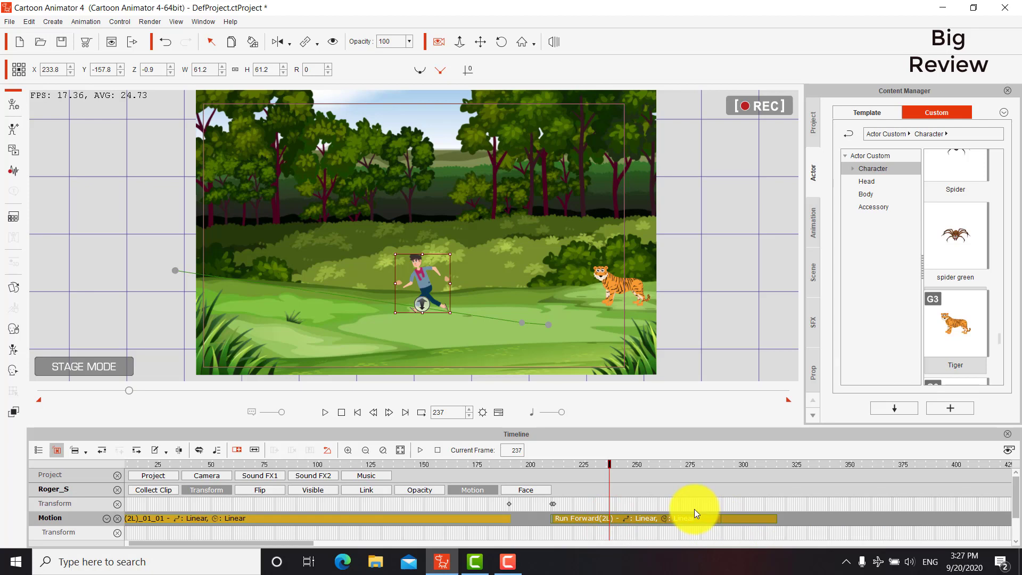
pyautogui.press('space')
pyautogui.press('space')
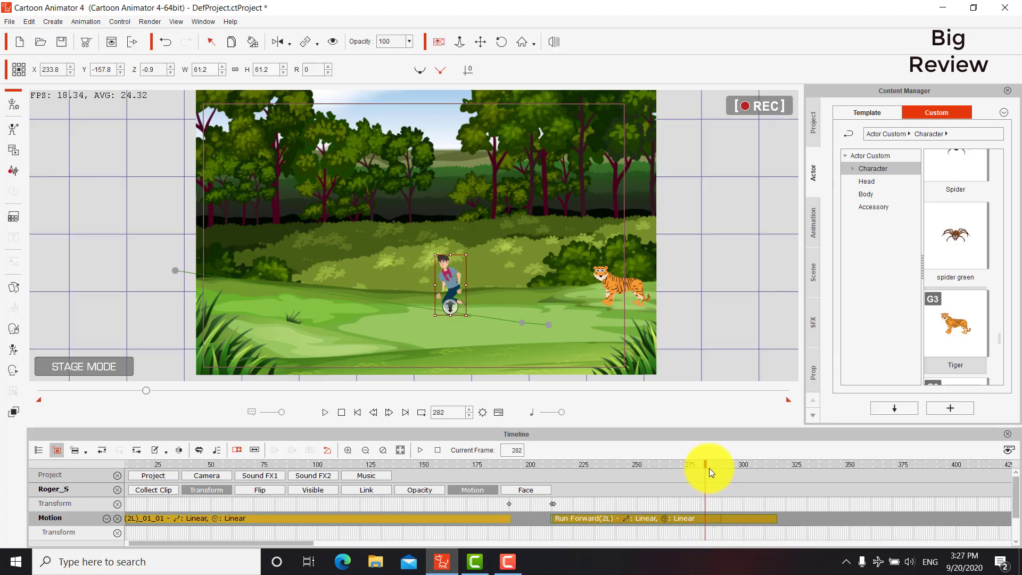
pyautogui.hotkey('ctrl', 'z')
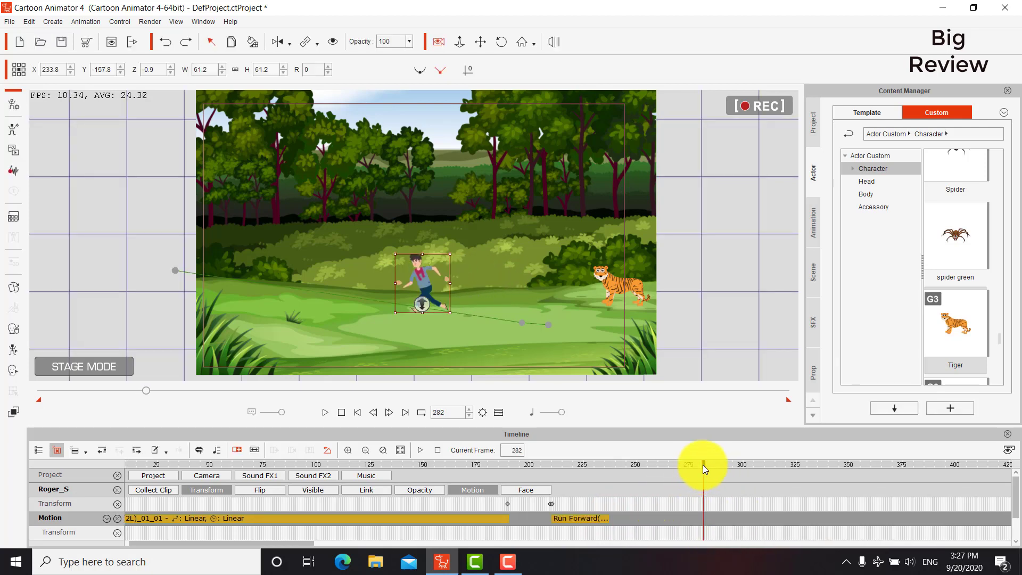
# - Try the Run Forward(2L) action again from frame 211, check the movement and undo it
pyautogui.moveTo(703, 465); pyautogui.dragTo(581, 464)
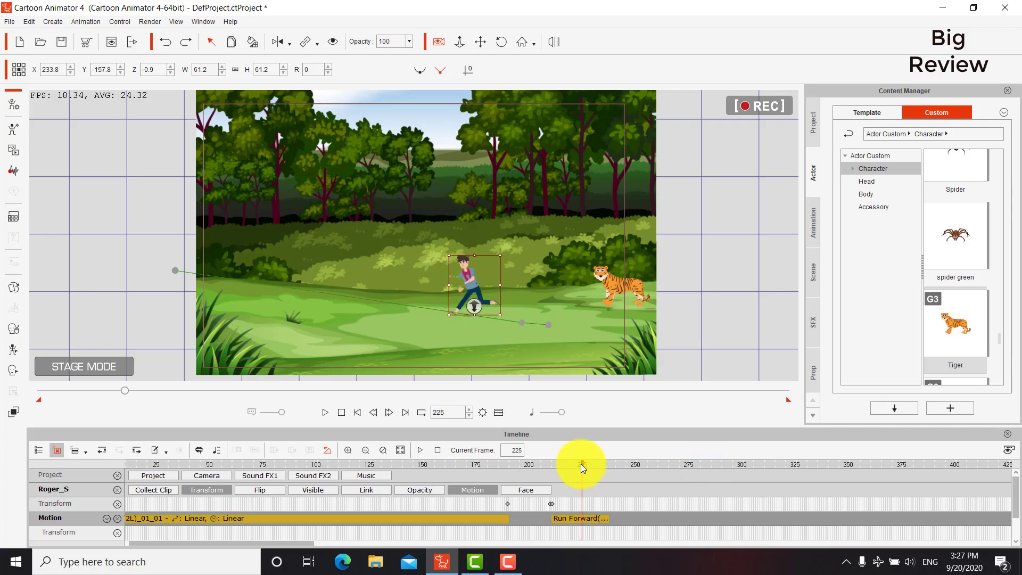
pyautogui.rightClick(552, 506)
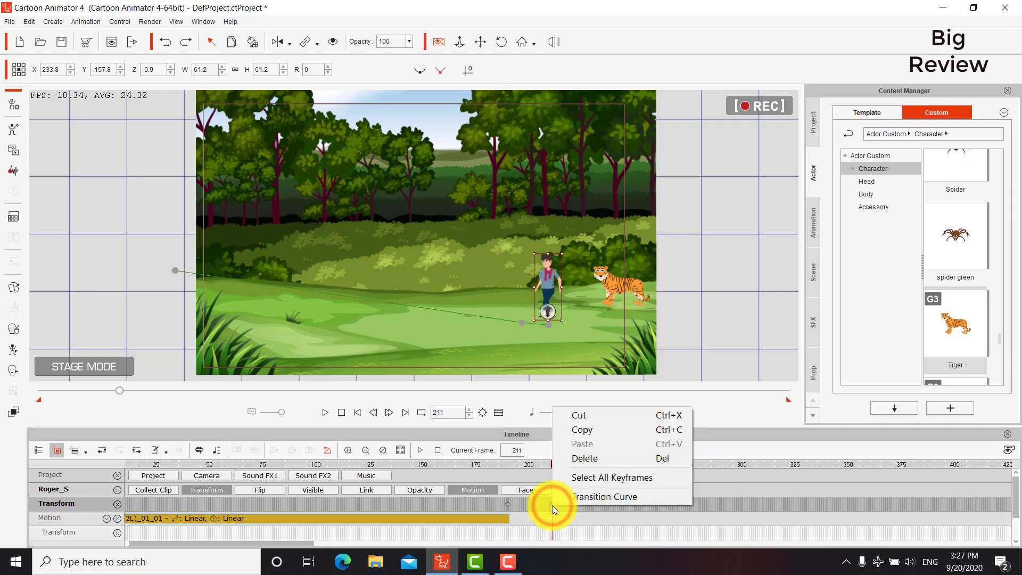
pyautogui.click(552, 506)
pyautogui.rightClick(554, 289)
pyautogui.moveTo(601, 301)
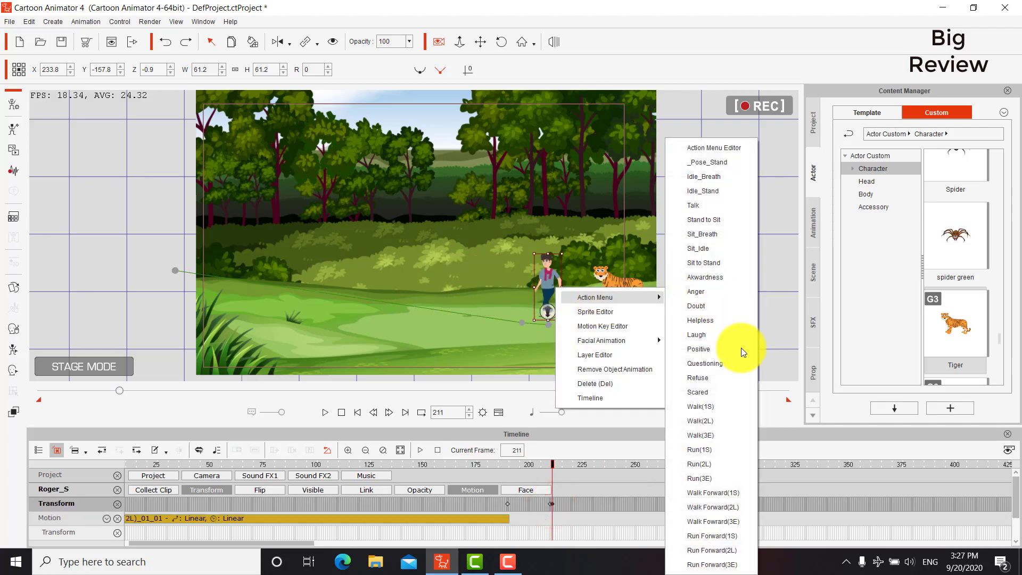
pyautogui.click(723, 551)
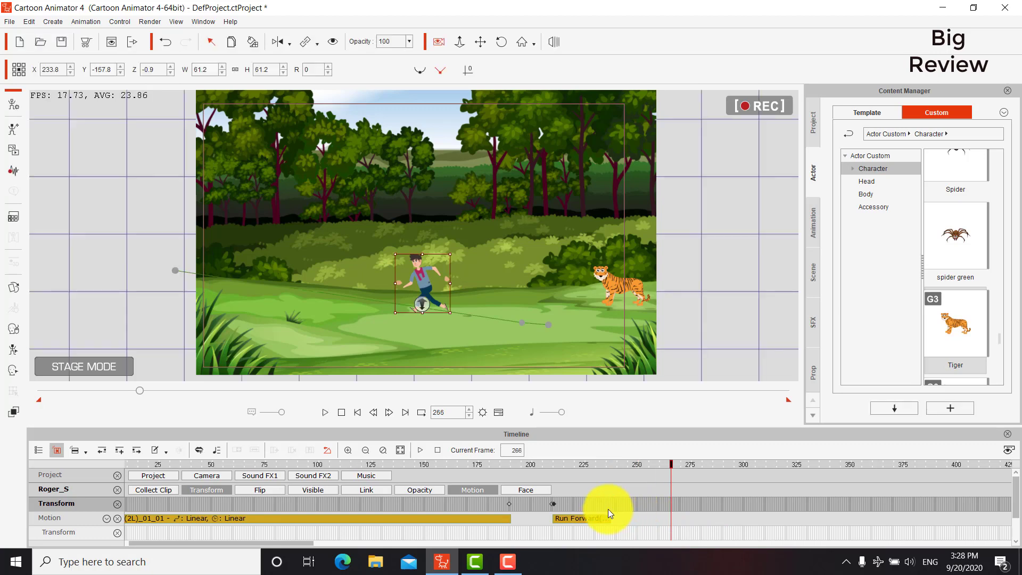
pyautogui.moveTo(668, 462); pyautogui.dragTo(573, 461)
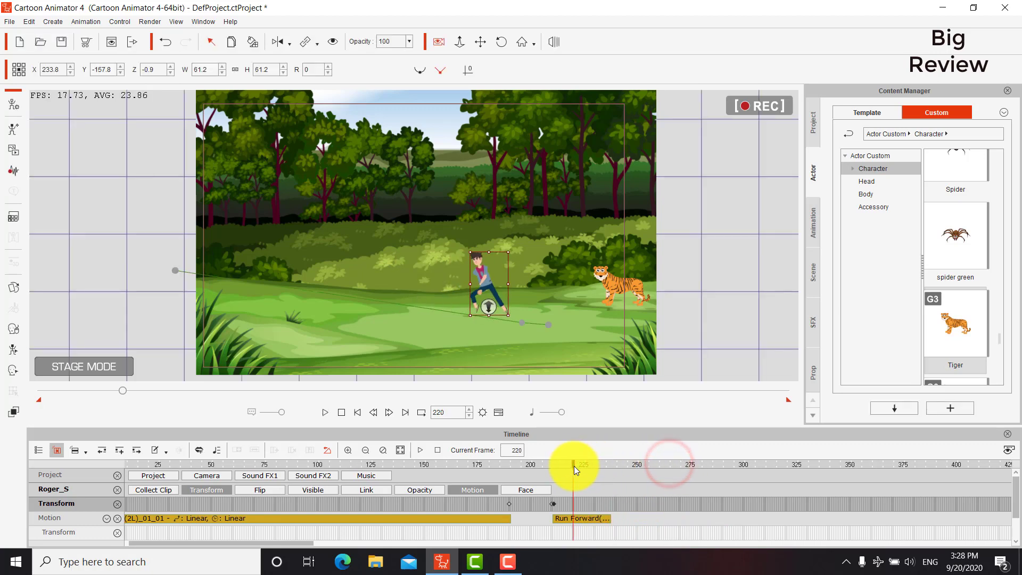
pyautogui.hotkey('ctrl', 'z')
# - Apply the Run(2L) action to the farmer at the frame 211 key
pyautogui.click(552, 503)
pyautogui.rightClick(552, 504)
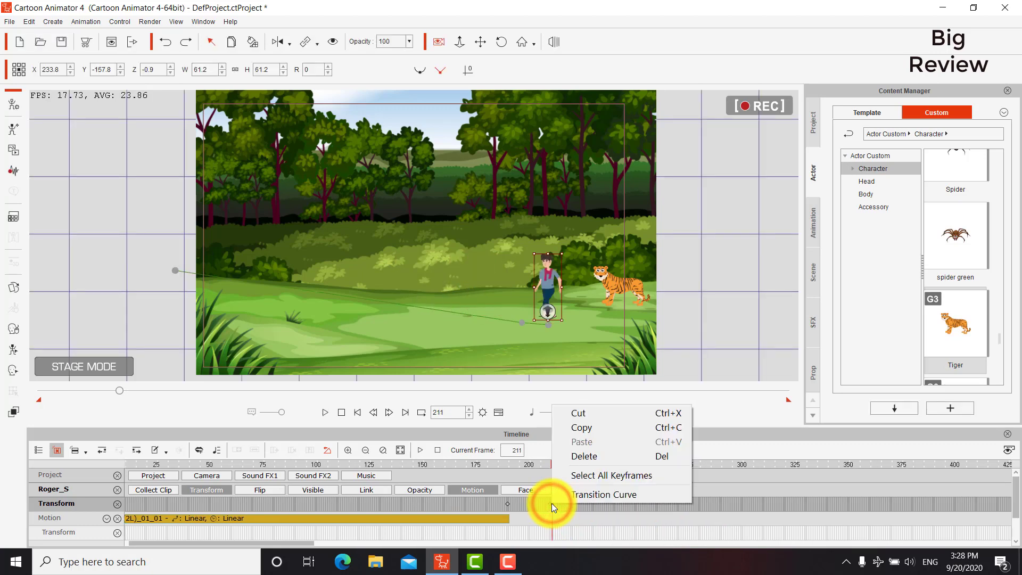
pyautogui.click(551, 503)
pyautogui.rightClick(554, 277)
pyautogui.moveTo(577, 286)
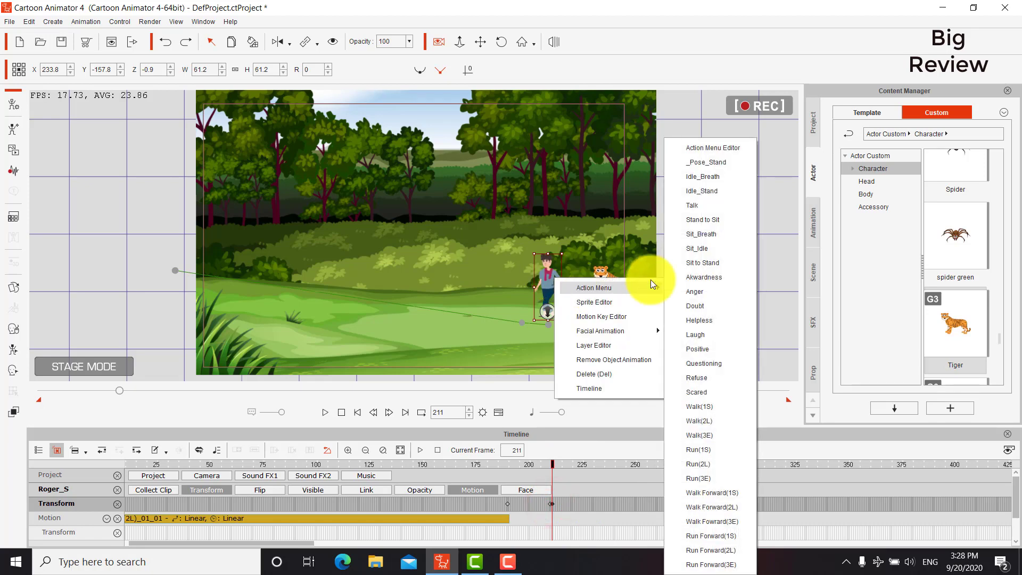
pyautogui.click(713, 465)
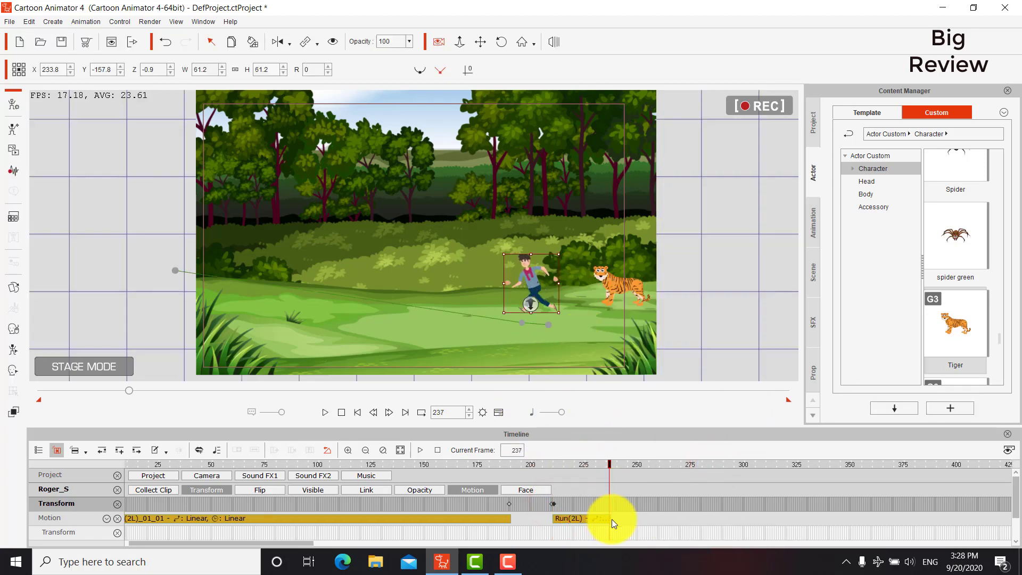
# - Loop the Run(2L) clip until it ends at about frame 316 and go to frame 316
pyautogui.moveTo(608, 518); pyautogui.dragTo(731, 522)
pyautogui.moveTo(826, 523); pyautogui.dragTo(774, 516)
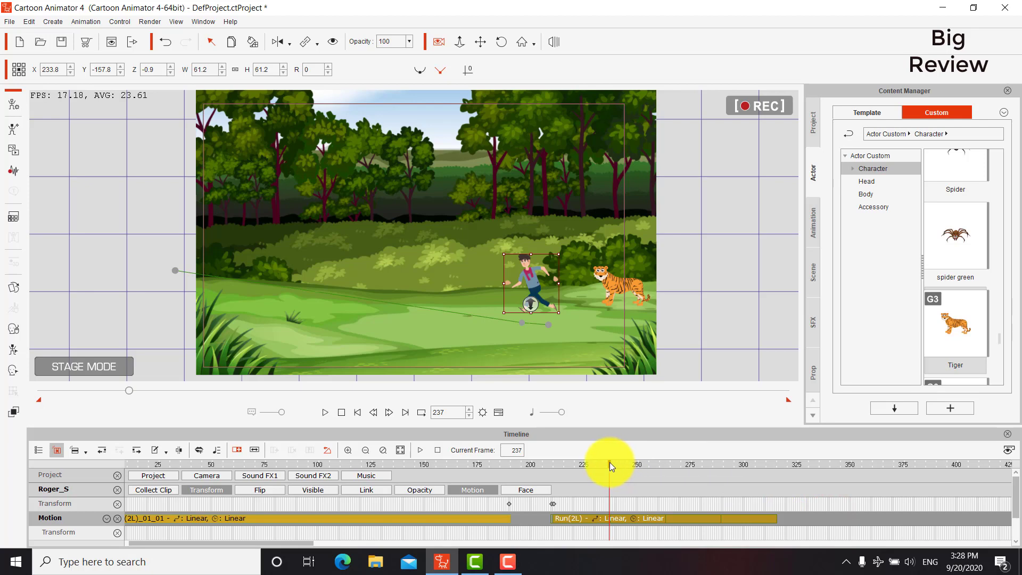
pyautogui.moveTo(611, 467); pyautogui.dragTo(777, 481)
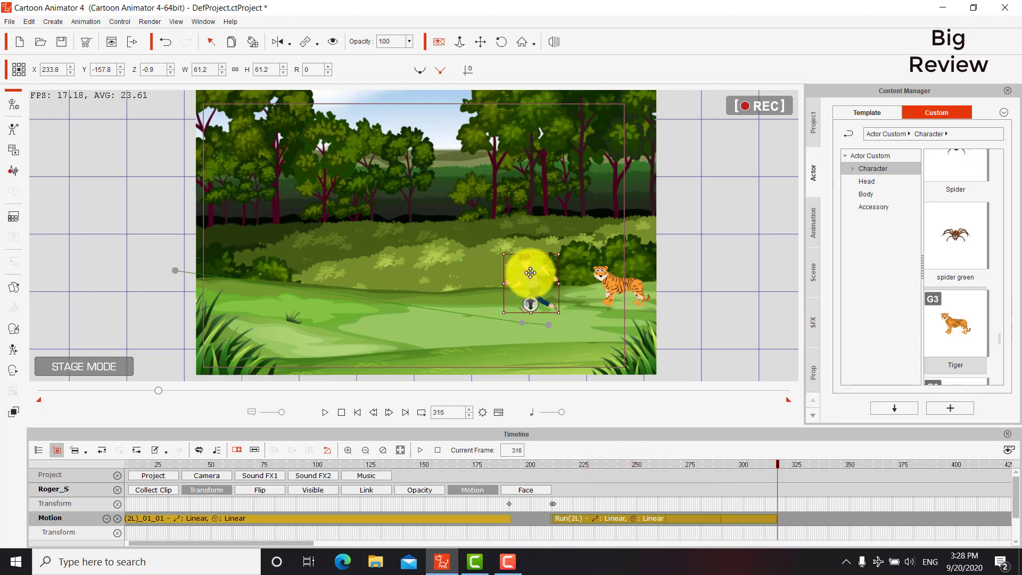
# - Move the farmer off the scene's left edge at frame 316, to X -391.8, Y -109.6, and play back his movement
pyautogui.moveTo(530, 273); pyautogui.dragTo(171, 245)
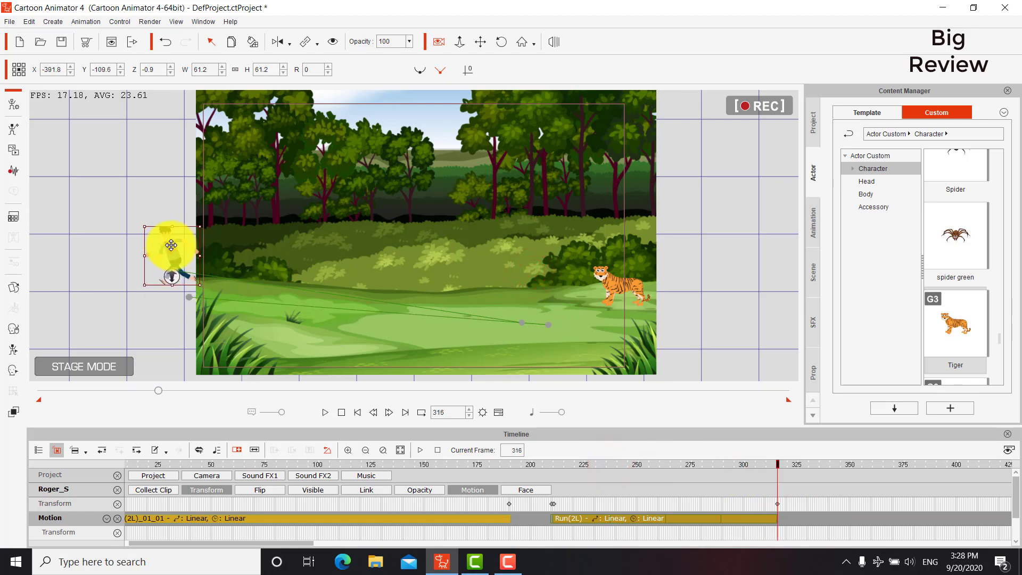
pyautogui.click(81, 388)
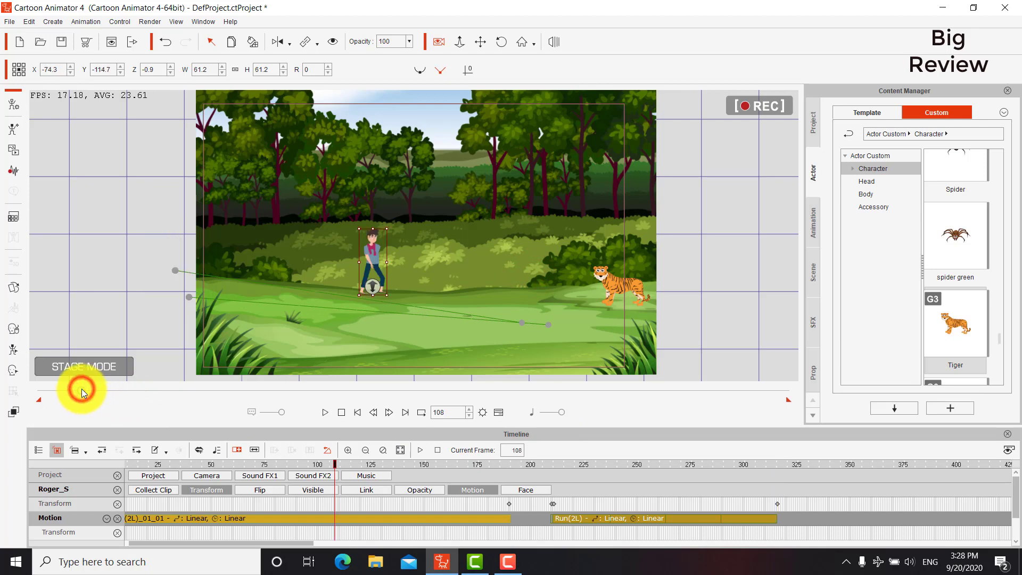
pyautogui.press('space')
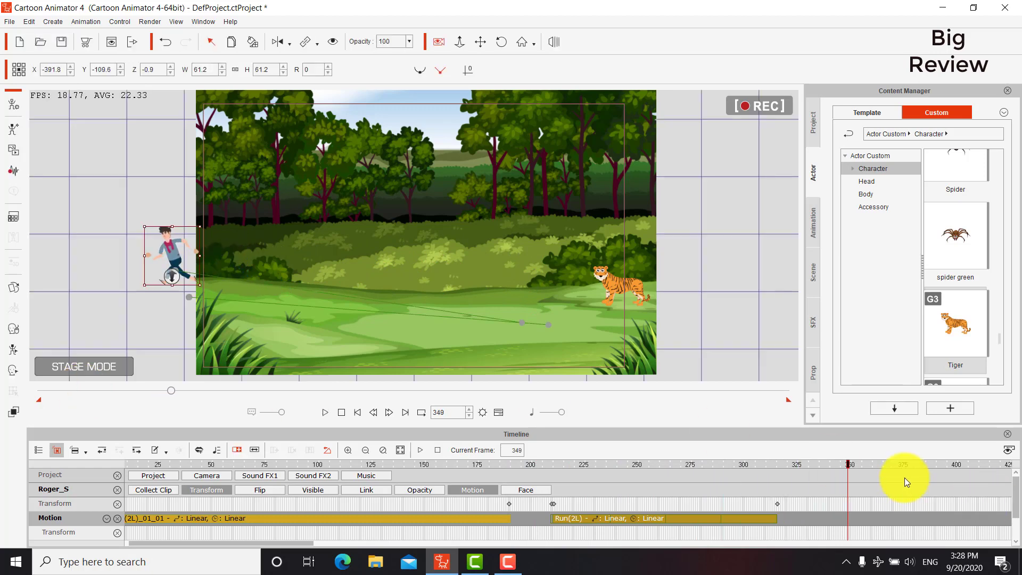
pyautogui.click(778, 503)
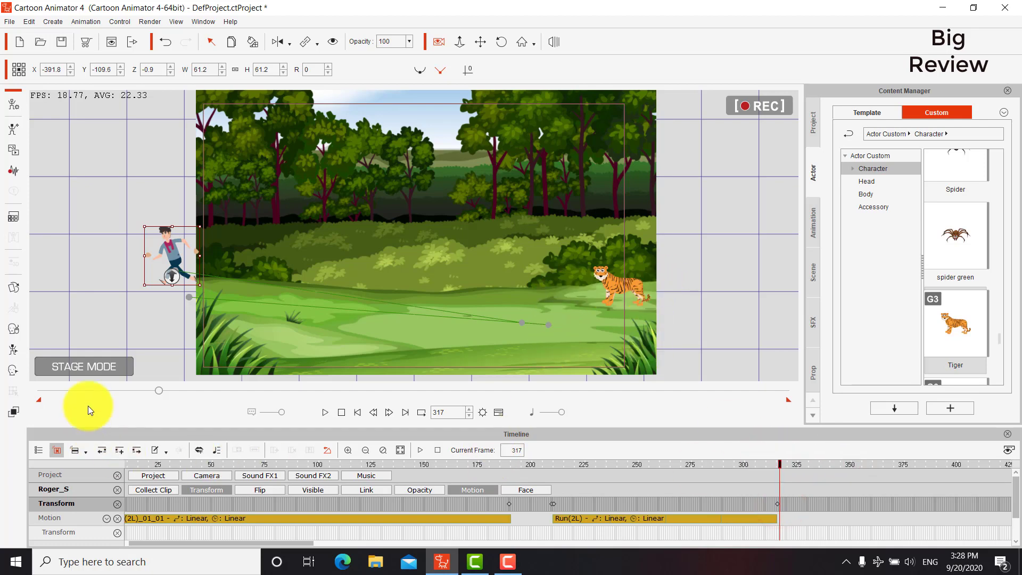
# - Show the project's Camera track and add a camera key at frame 50
pyautogui.moveTo(85, 389); pyautogui.dragTo(112, 391)
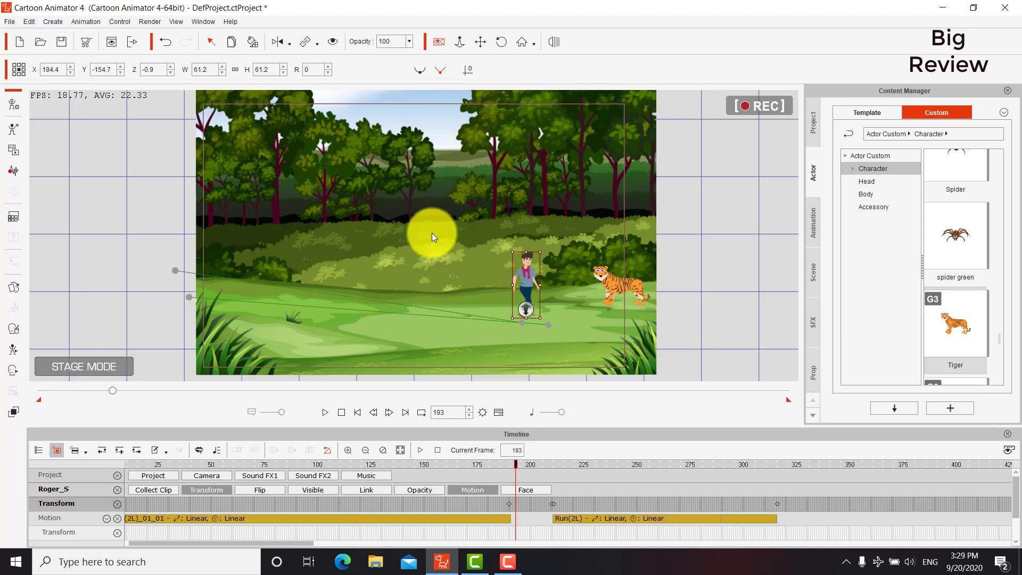
pyautogui.moveTo(78, 393); pyautogui.dragTo(61, 389)
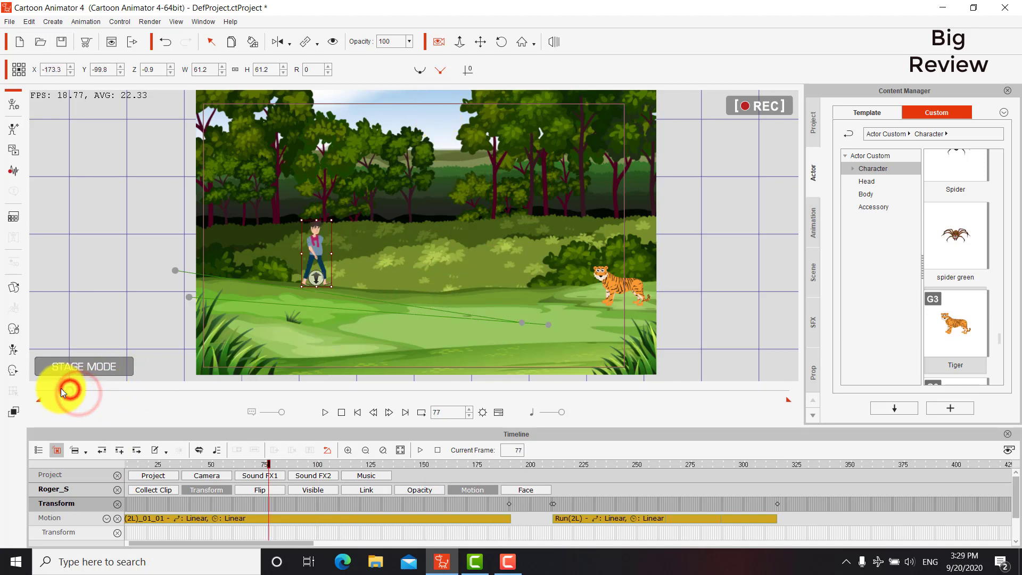
pyautogui.click(206, 475)
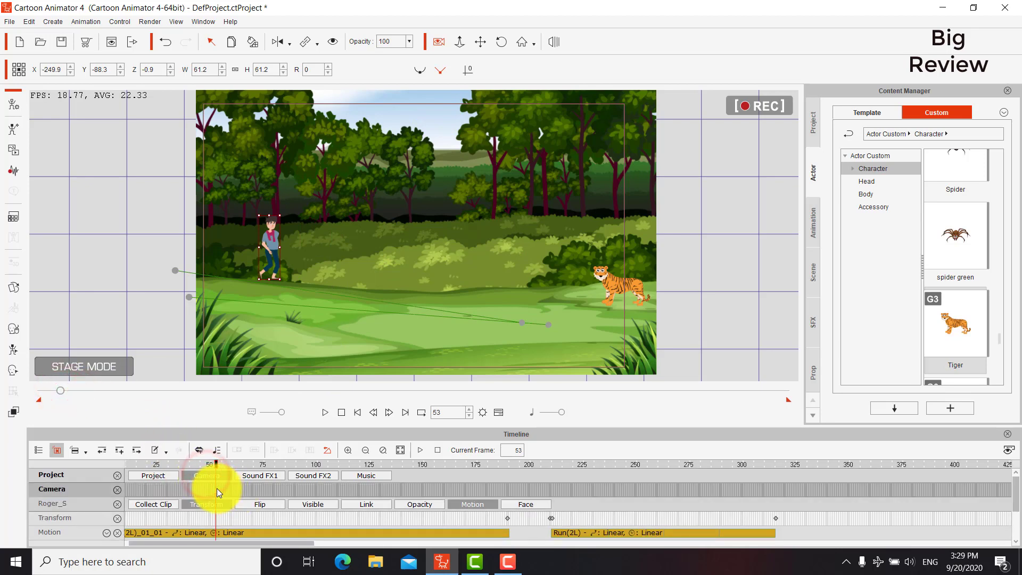
pyautogui.click(210, 490)
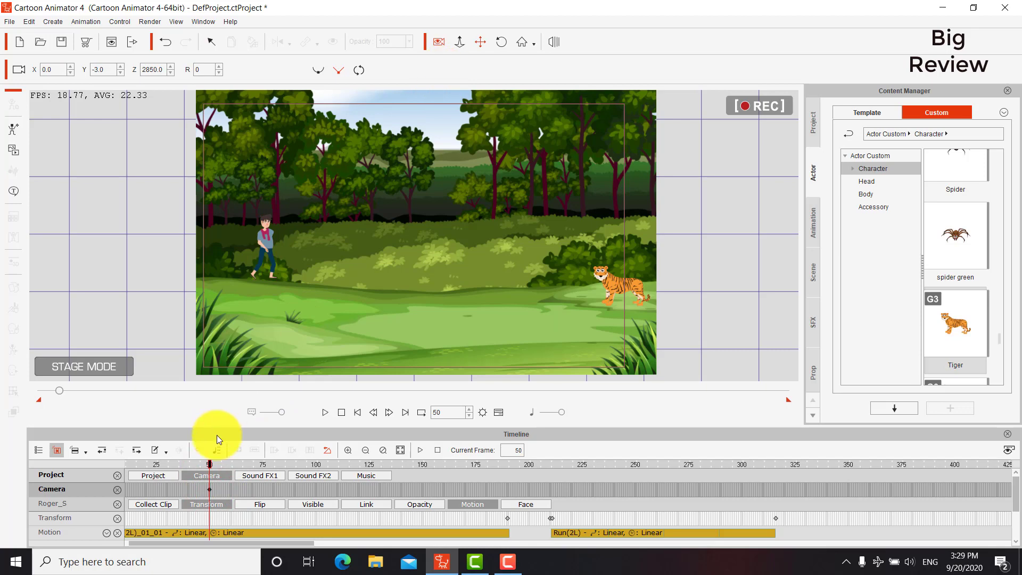
pyautogui.moveTo(209, 464)
pyautogui.mouseDown()
pyautogui.moveTo(194, 465)
pyautogui.moveTo(209, 465)
pyautogui.mouseUp()
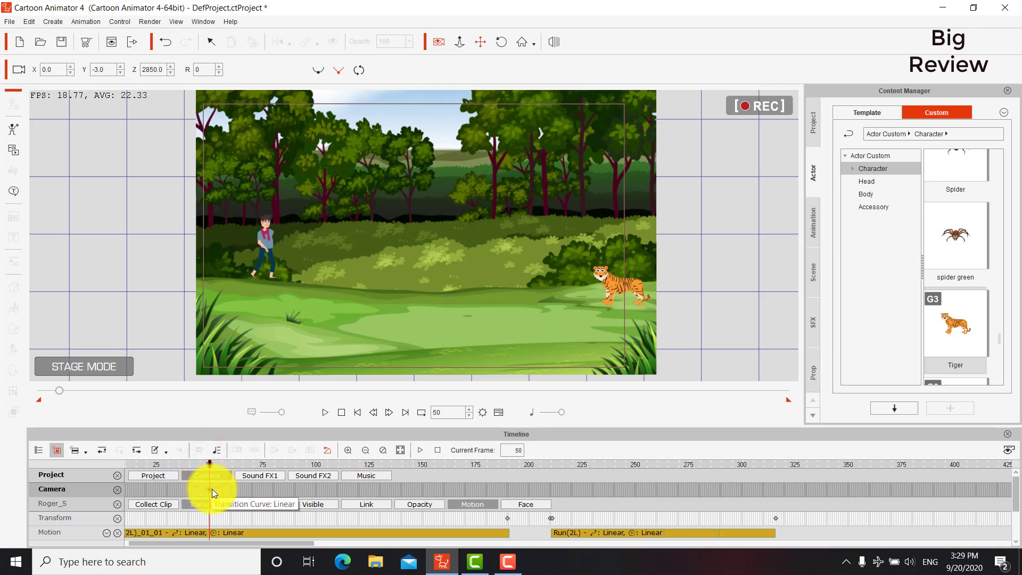
# - Add a camera key at frame 51 and zoom the camera in to Z 1963.7
pyautogui.moveTo(313, 543); pyautogui.dragTo(215, 543)
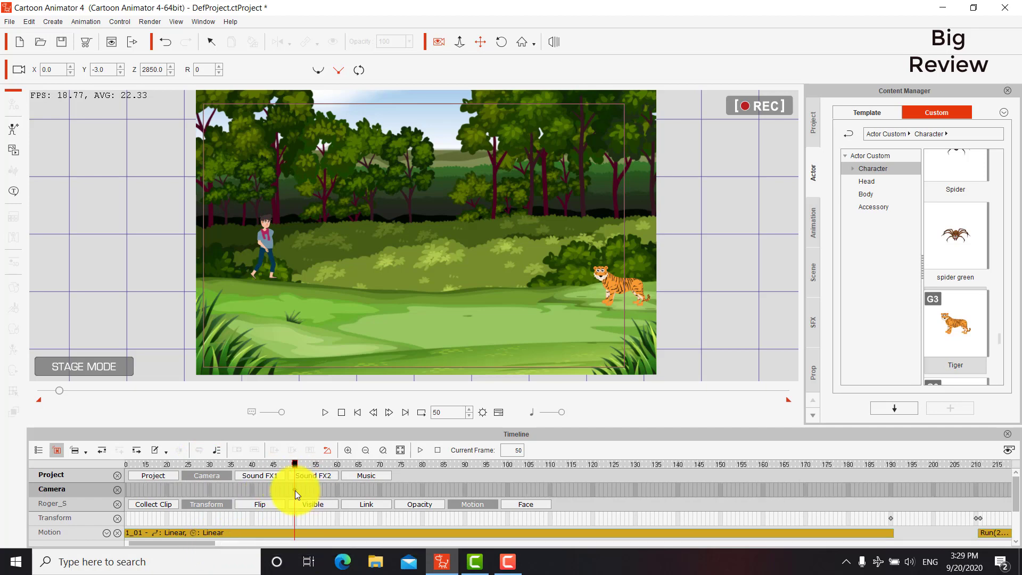
pyautogui.click(298, 490)
pyautogui.click(461, 43)
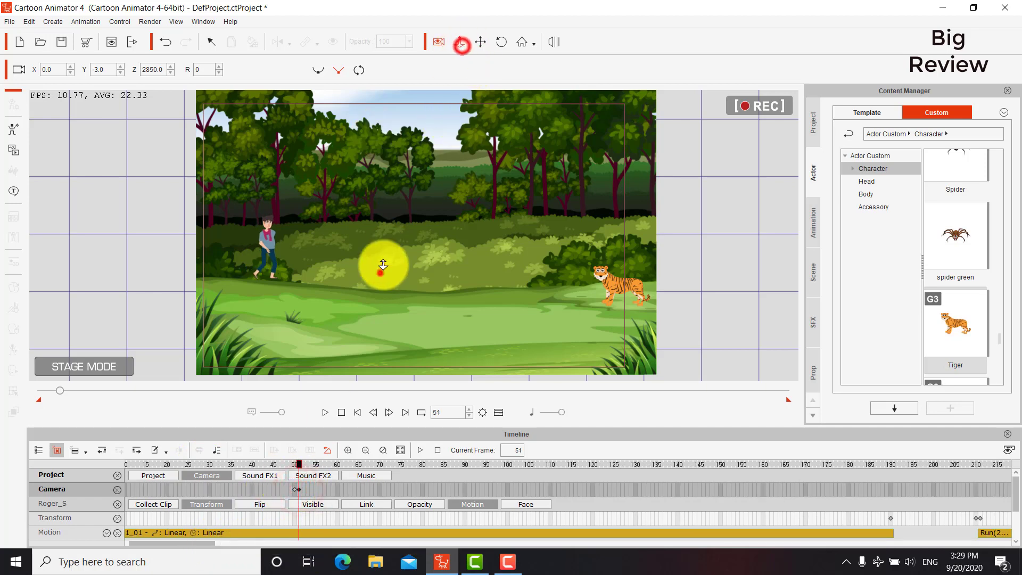
pyautogui.moveTo(380, 272); pyautogui.dragTo(386, 133)
pyautogui.moveTo(351, 285); pyautogui.dragTo(358, 133)
pyautogui.moveTo(339, 288); pyautogui.dragTo(346, 178)
# - Pan the frame 51 camera to X -81.8, Y 0.2 so that it frames the walking farmer
pyautogui.click(482, 45)
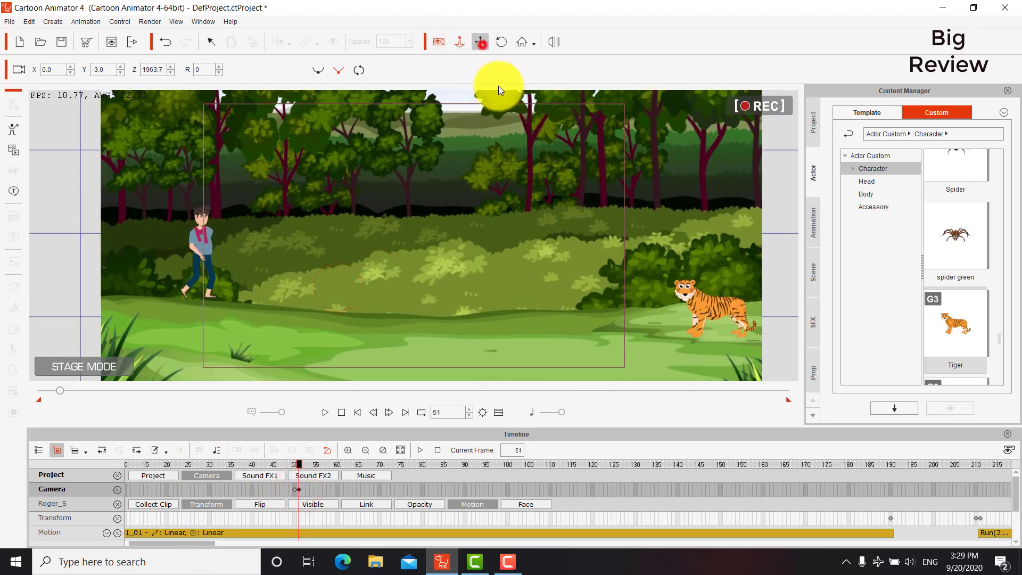
pyautogui.moveTo(481, 219); pyautogui.dragTo(561, 219)
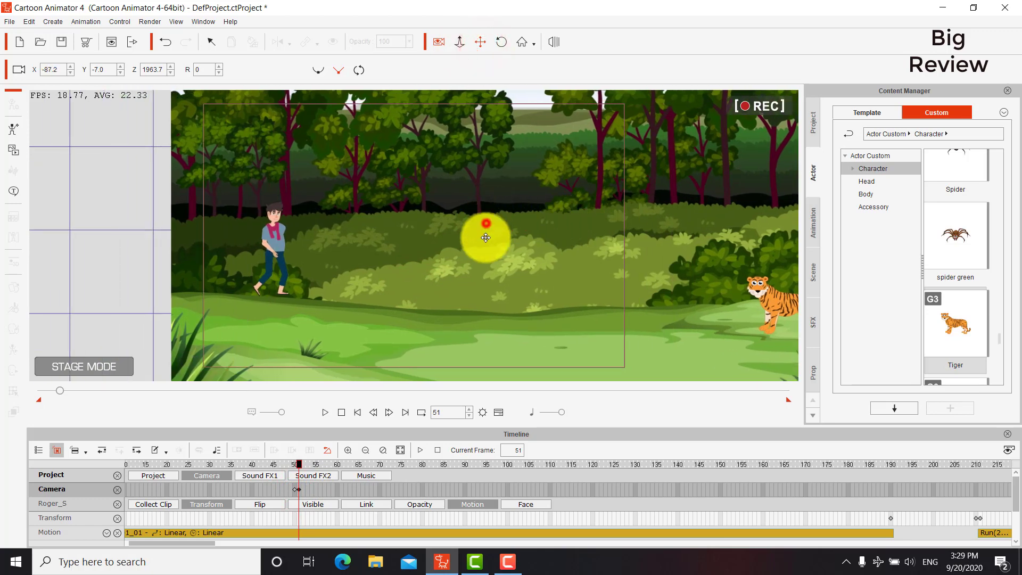
pyautogui.moveTo(485, 238); pyautogui.dragTo(484, 226)
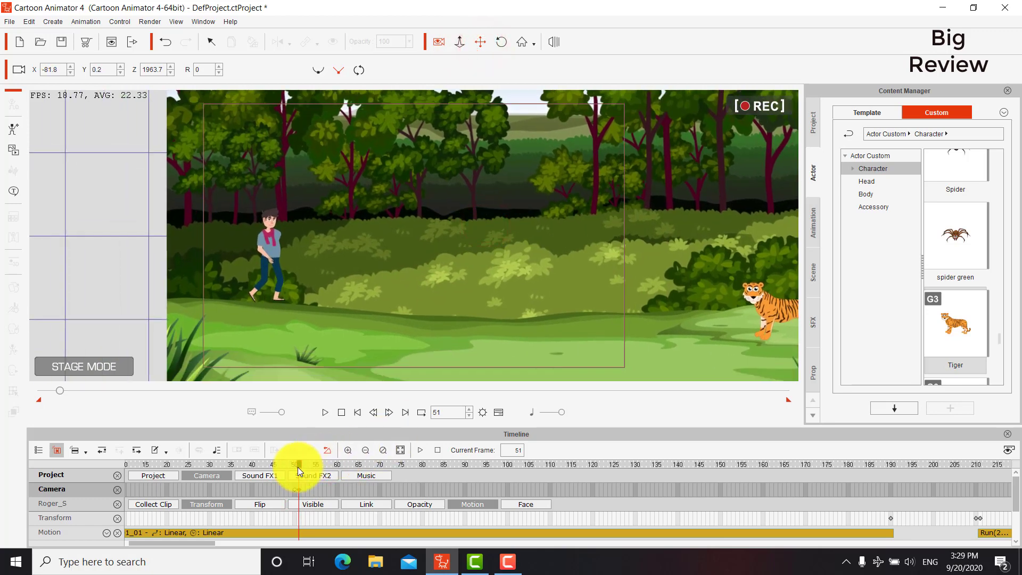
# - Add camera keys at frames 123 and 124, pan the second to X 168.7, Y -22.8 to include the tiger, and preview the shot
pyautogui.press('space')
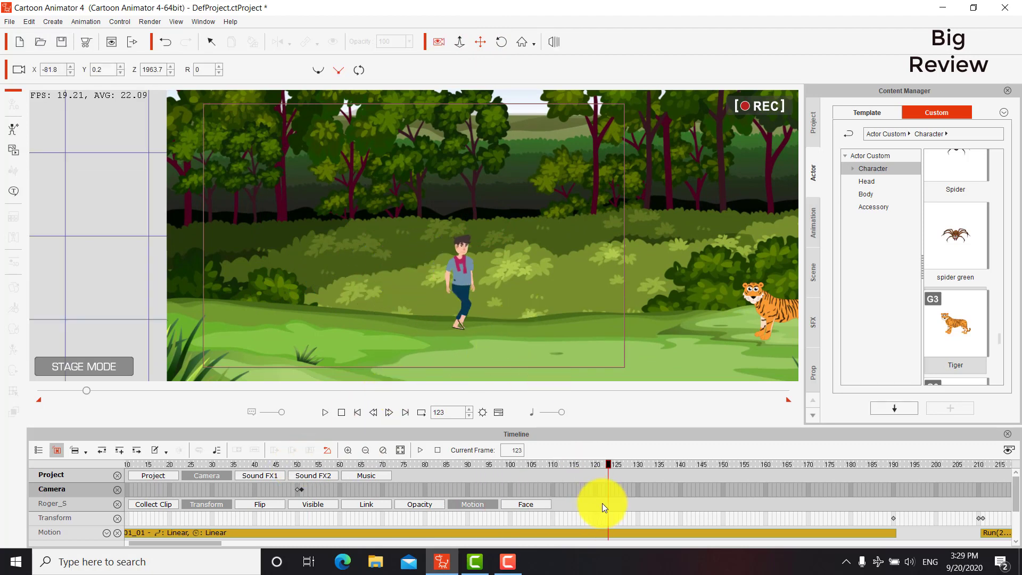
pyautogui.click(612, 490)
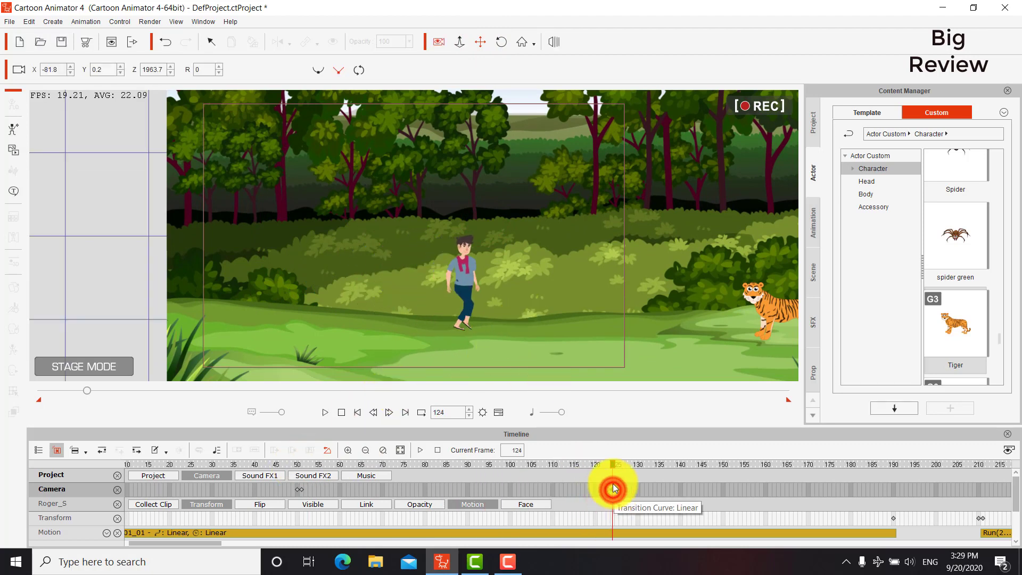
pyautogui.moveTo(548, 192); pyautogui.dragTo(317, 167)
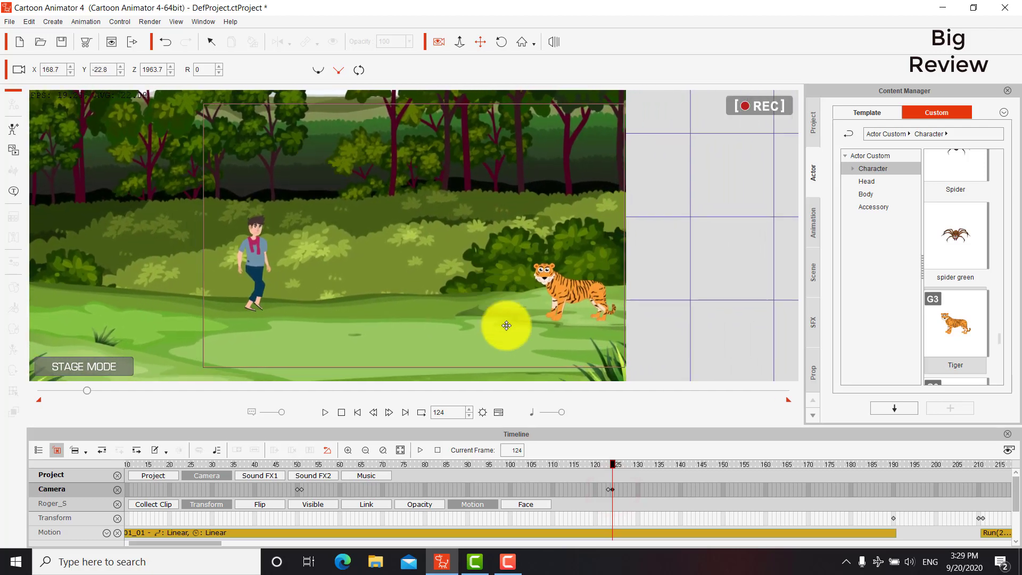
pyautogui.press('space')
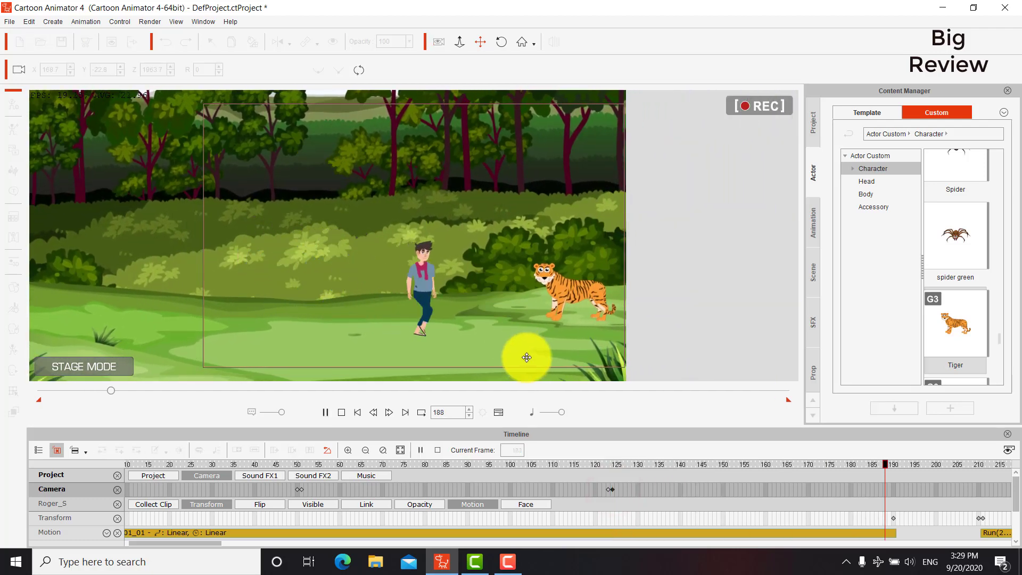
pyautogui.press('space')
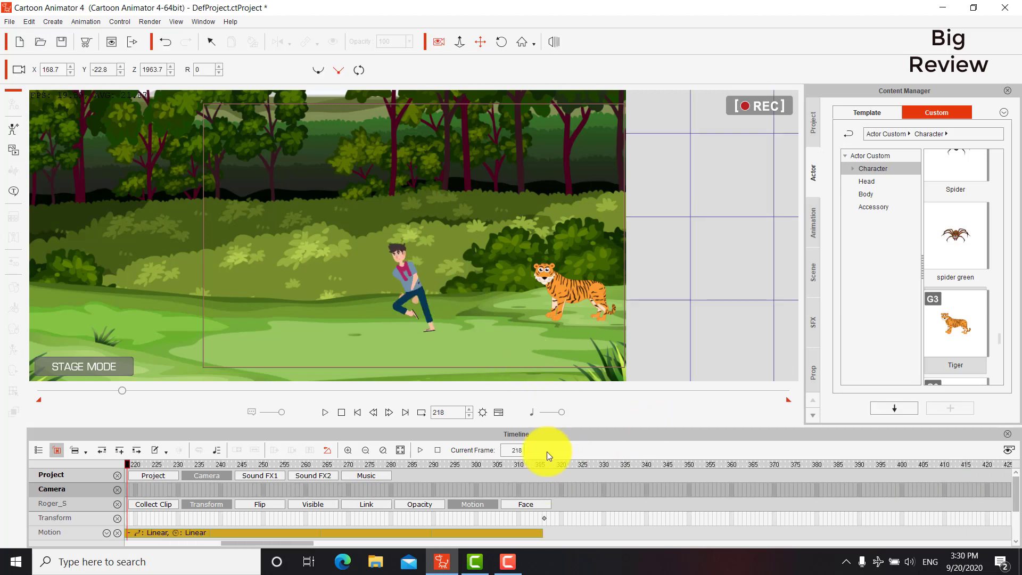
# - Select the farmer near the tiger at frame 205 and show his Face tracks in the timeline
pyautogui.click(117, 390)
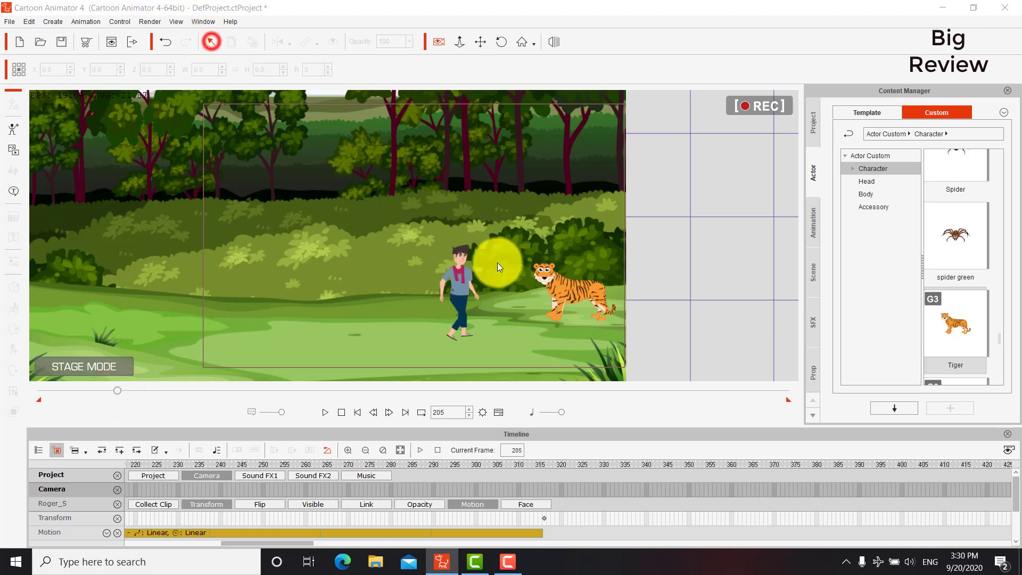
pyautogui.click(462, 265)
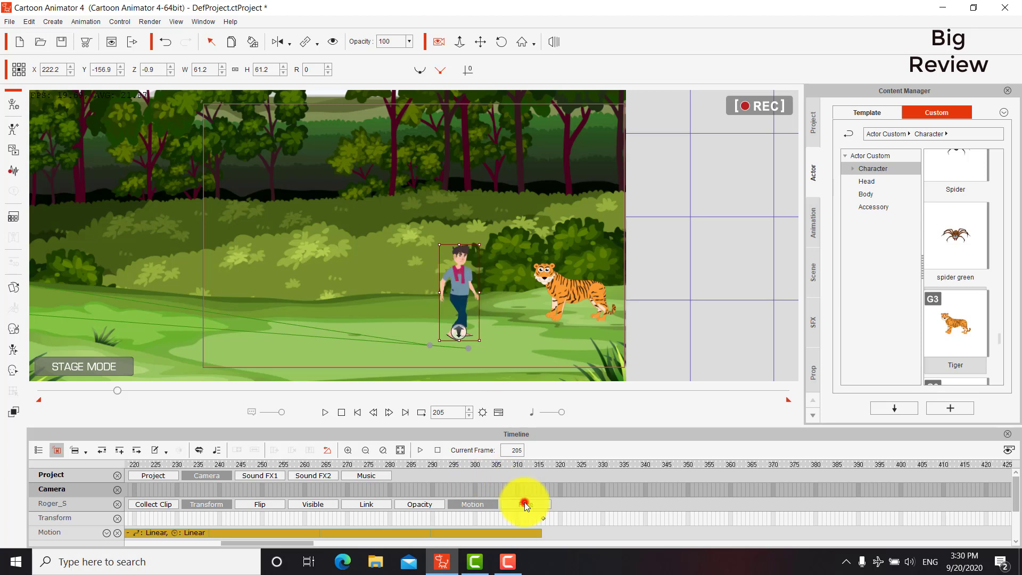
pyautogui.scroll(-5, 524, 504)
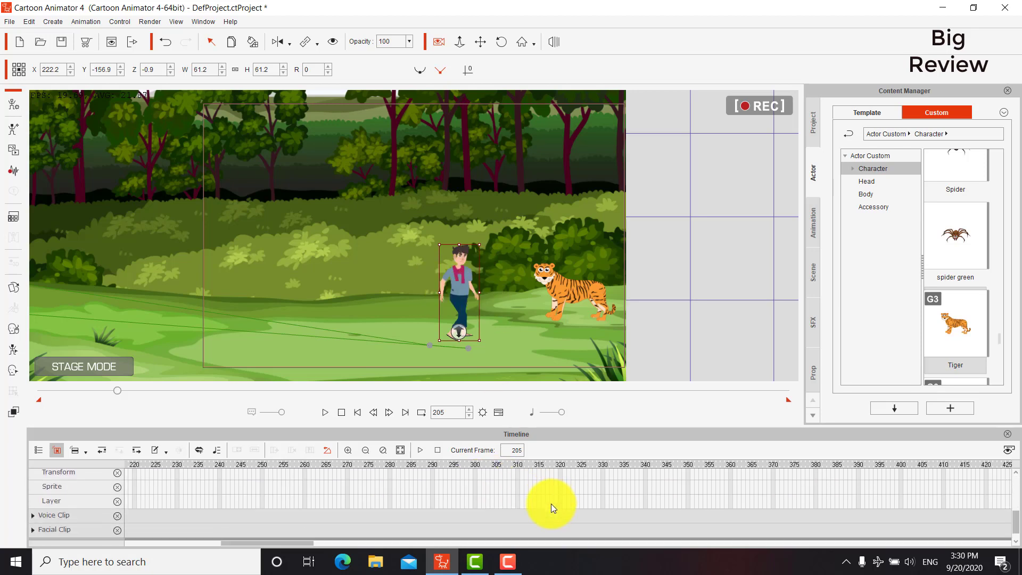
pyautogui.scroll(3, 524, 513)
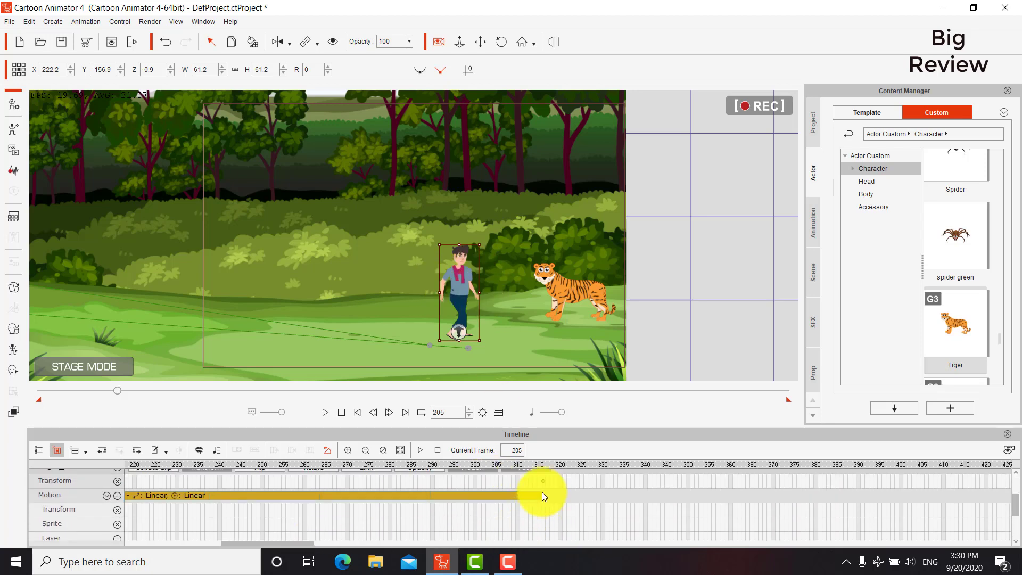
# - Import the -help audio file into the farmer's Voice Clip track at frame 211, where his run begins
pyautogui.click(543, 479)
pyautogui.moveTo(543, 463); pyautogui.dragTo(137, 445)
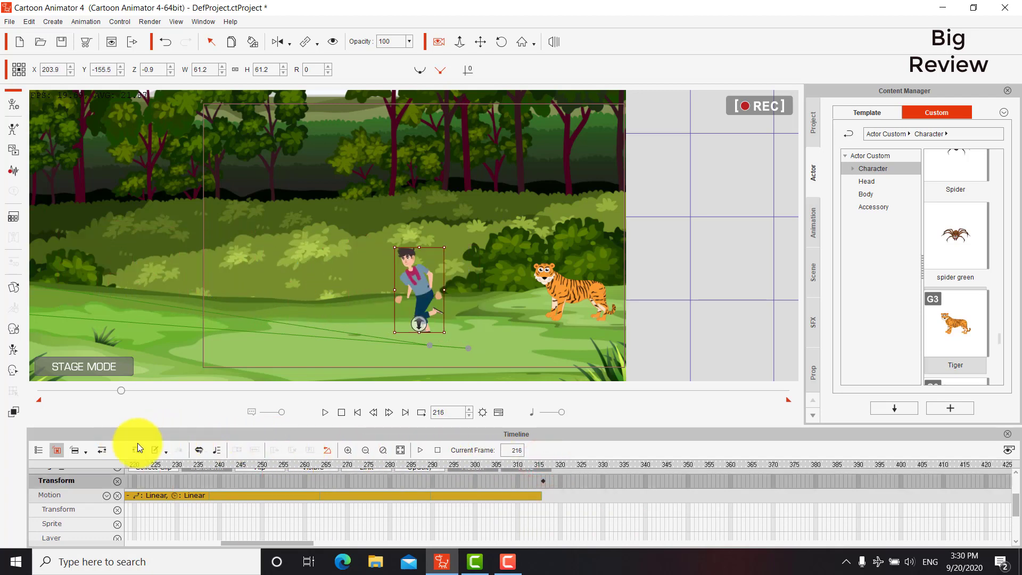
pyautogui.moveTo(277, 545); pyautogui.dragTo(242, 547)
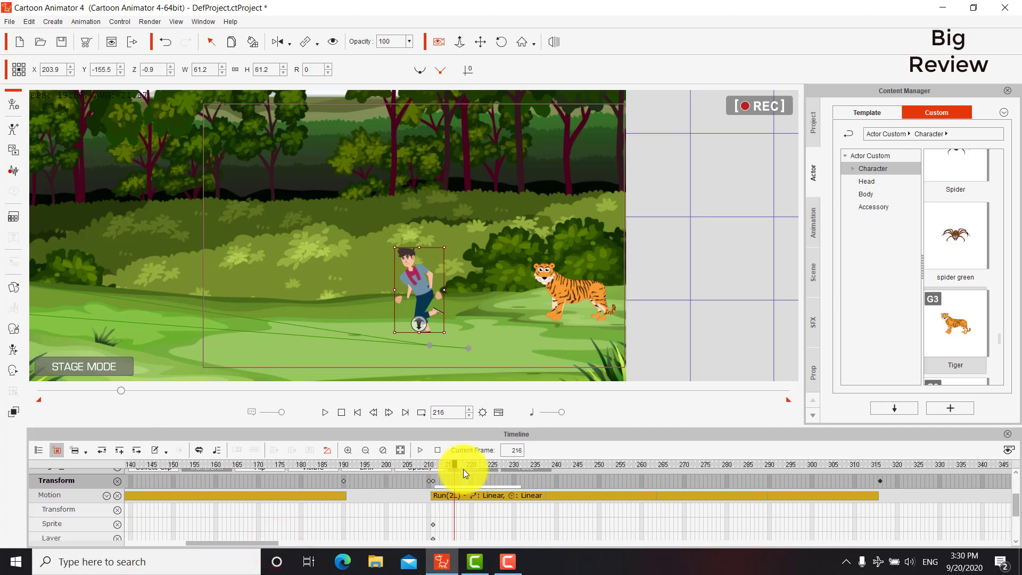
pyautogui.click(455, 463)
pyautogui.moveTo(455, 463); pyautogui.dragTo(433, 466)
pyautogui.scroll(-3, 368, 518)
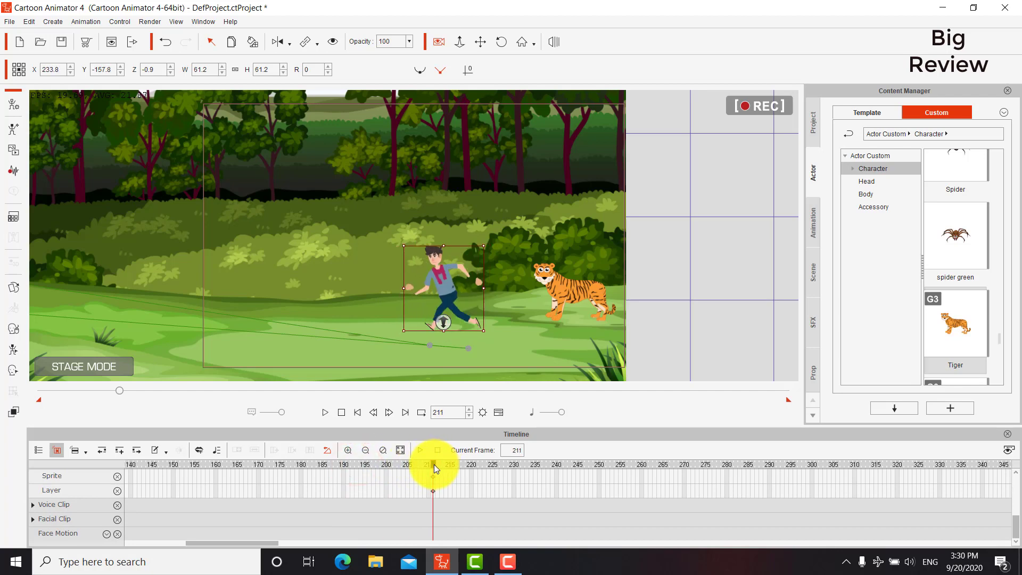
pyautogui.click(432, 504)
pyautogui.rightClick(433, 504)
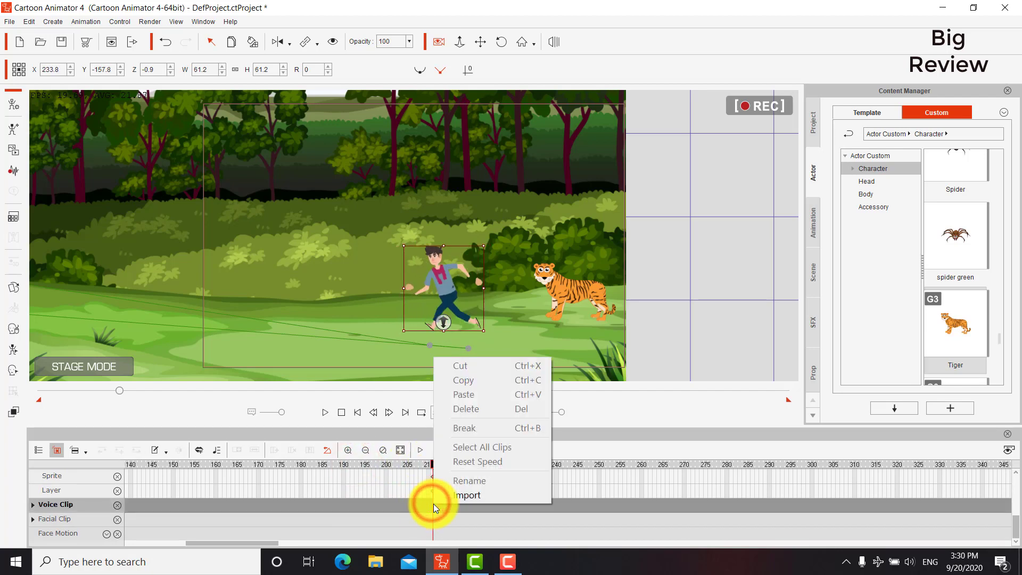
pyautogui.click(478, 496)
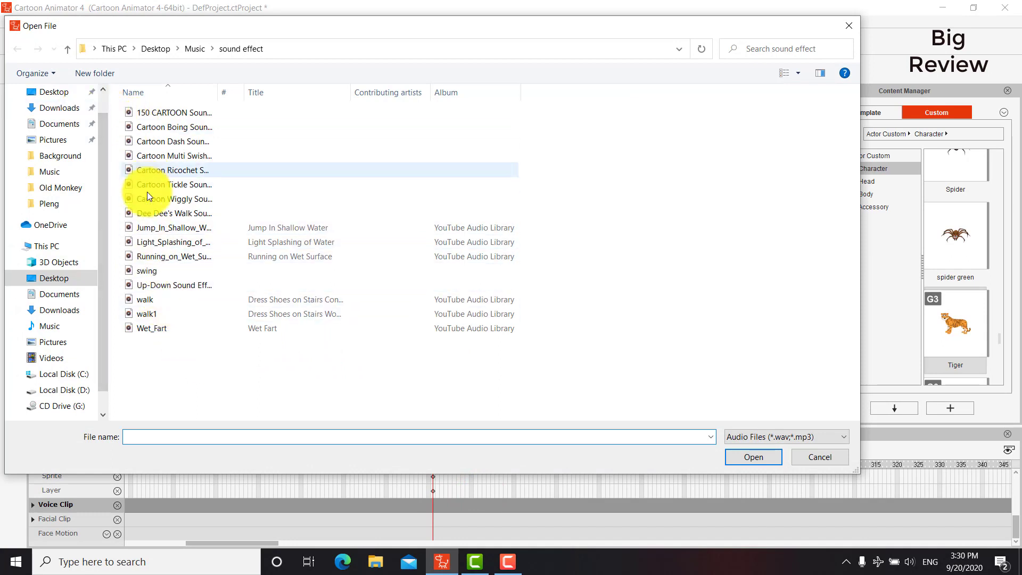
pyautogui.click(67, 48)
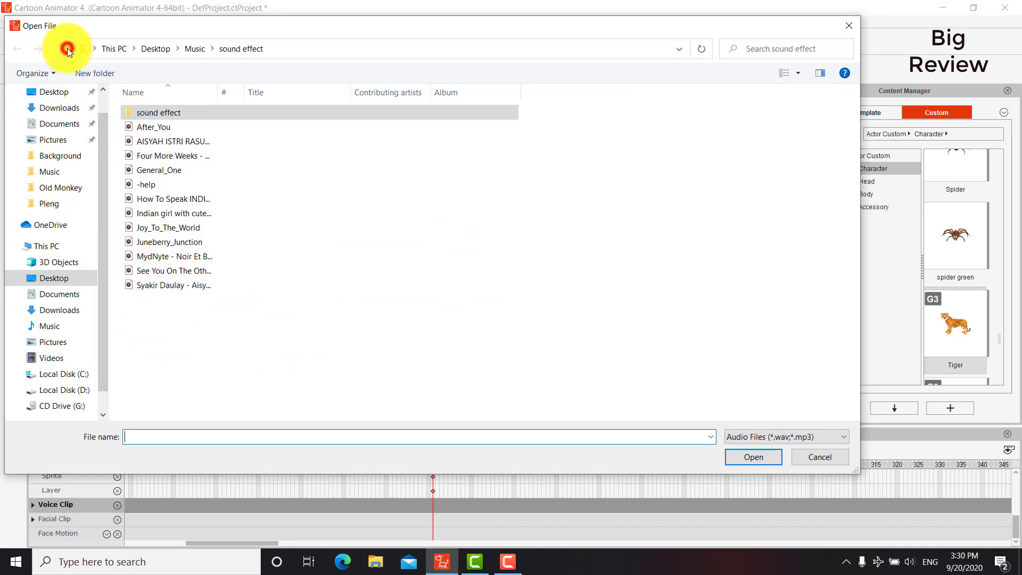
pyautogui.doubleClick(146, 184)
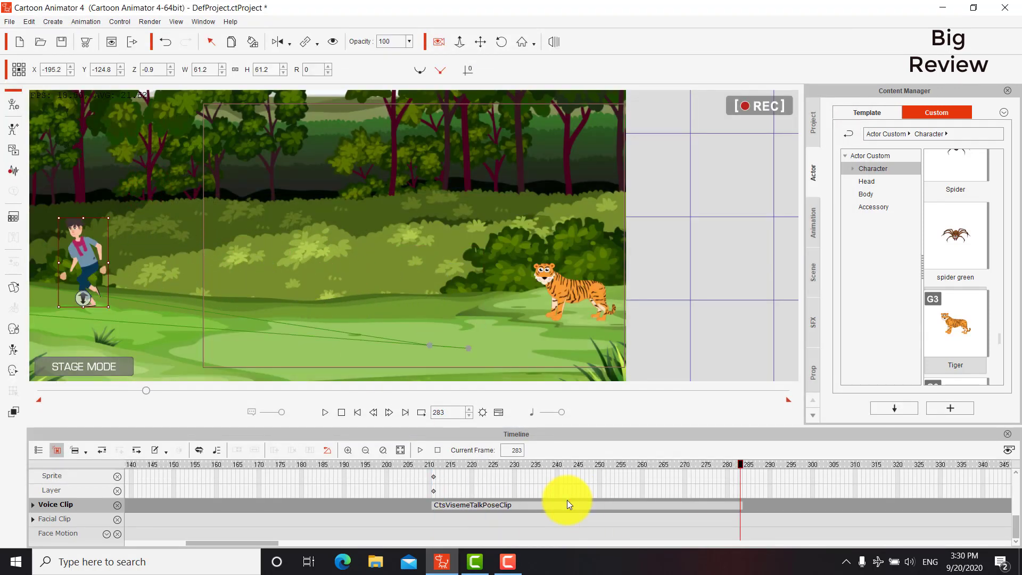
# - Shift the farmer's voice clip earlier to start at about frame 201 and play back its timing
pyautogui.moveTo(714, 507); pyautogui.dragTo(674, 511)
pyautogui.moveTo(678, 462); pyautogui.dragTo(300, 461)
pyautogui.press('space')
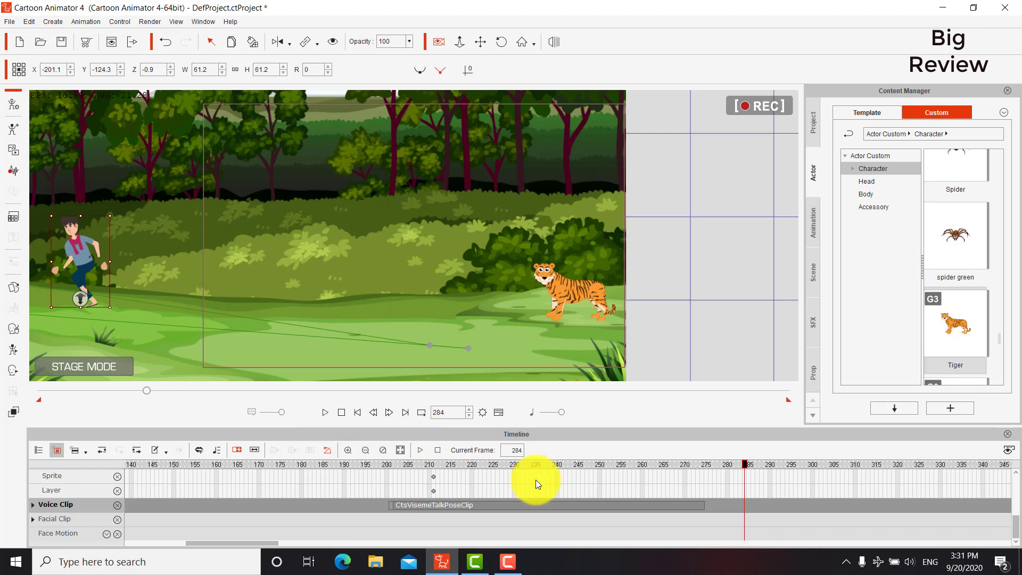
# - Add camera keys at frames 175 and 176, zooming in and panning the second to X 243.5, Y -76.6 to frame the farmer and tiger
pyautogui.moveTo(691, 463); pyautogui.dragTo(280, 437)
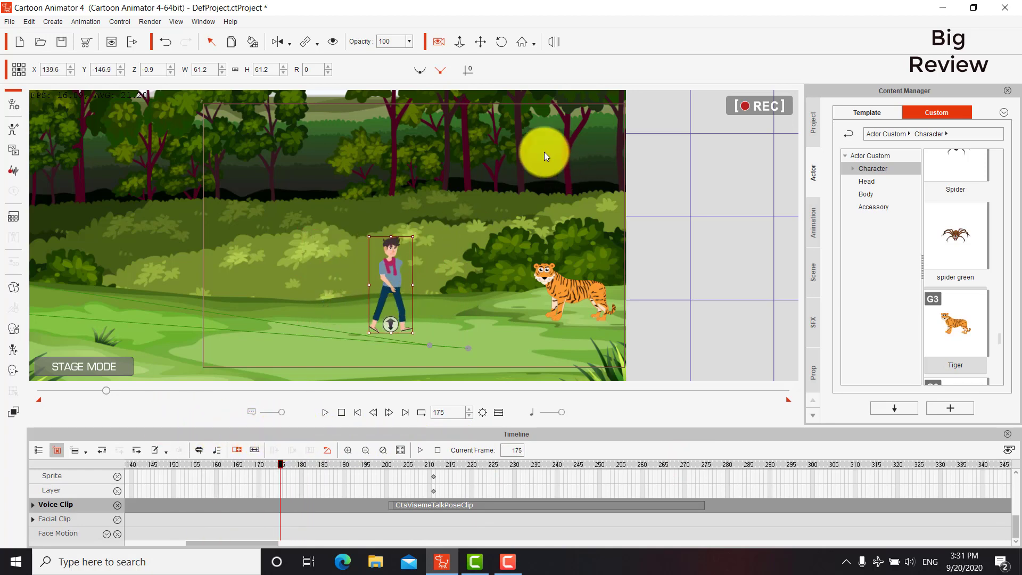
pyautogui.click(467, 43)
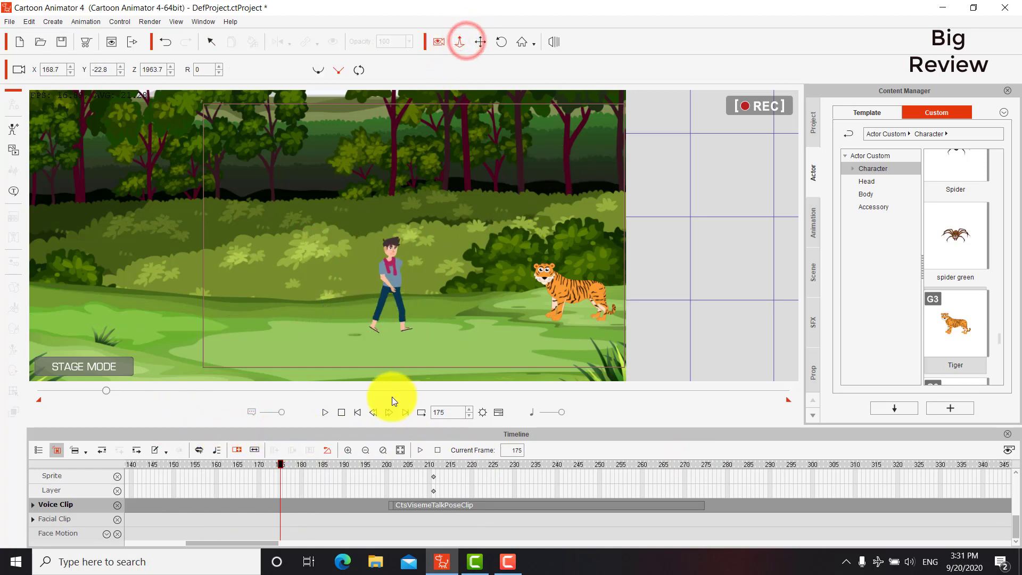
pyautogui.scroll(5, 133, 487)
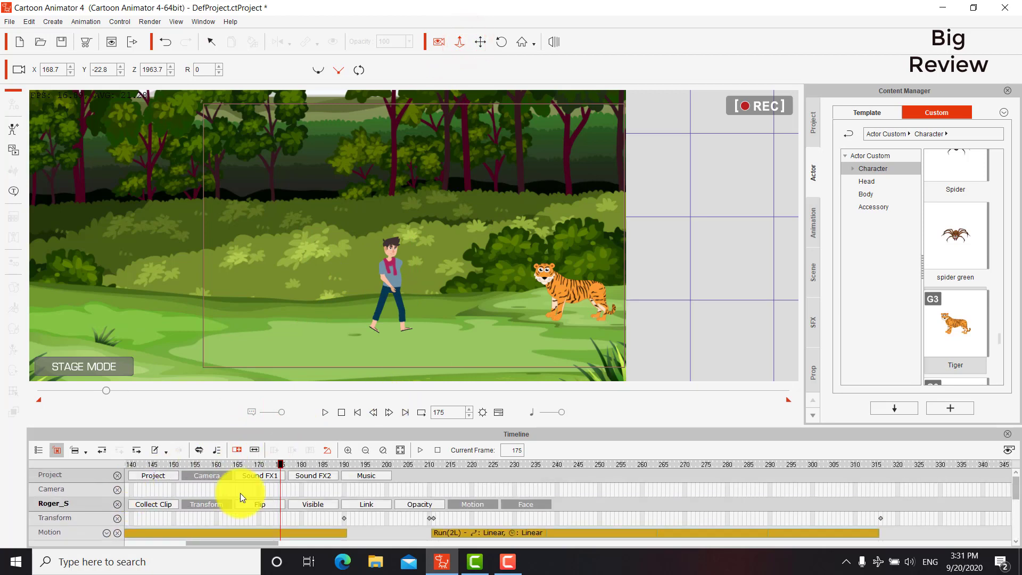
pyautogui.click(284, 490)
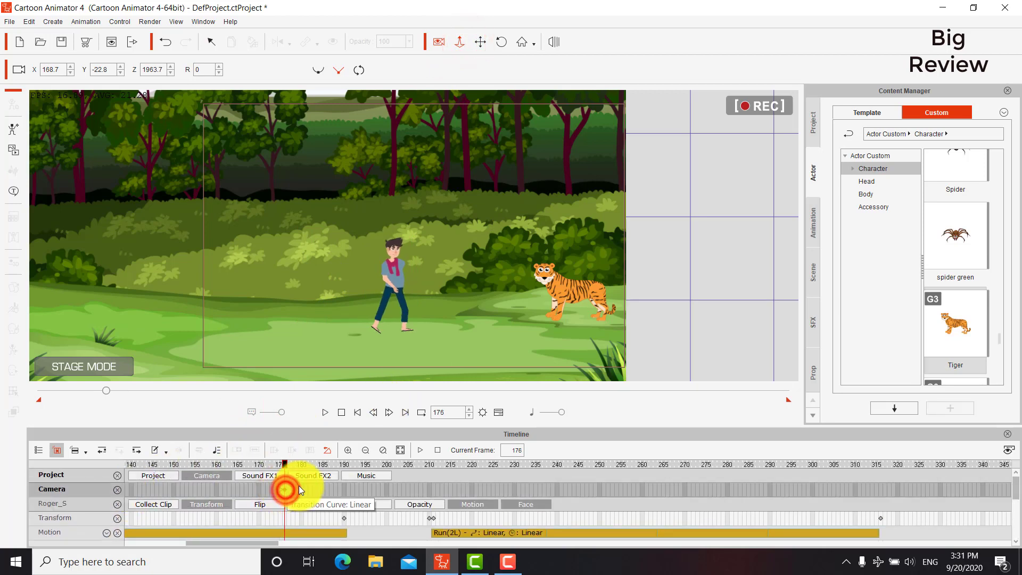
pyautogui.click(461, 42)
pyautogui.moveTo(506, 312); pyautogui.dragTo(535, 280)
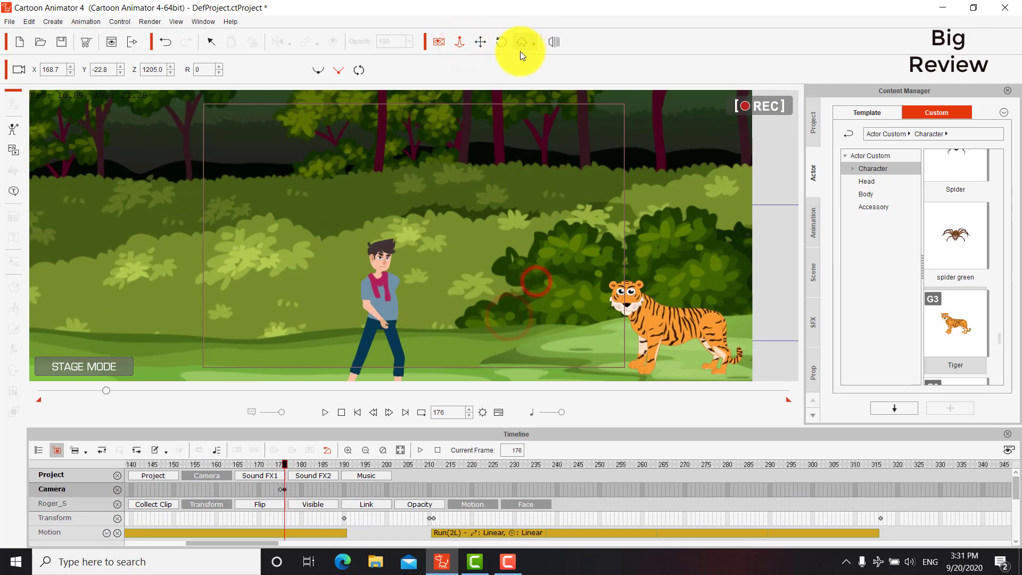
pyautogui.click(480, 42)
pyautogui.moveTo(501, 239); pyautogui.dragTo(441, 203)
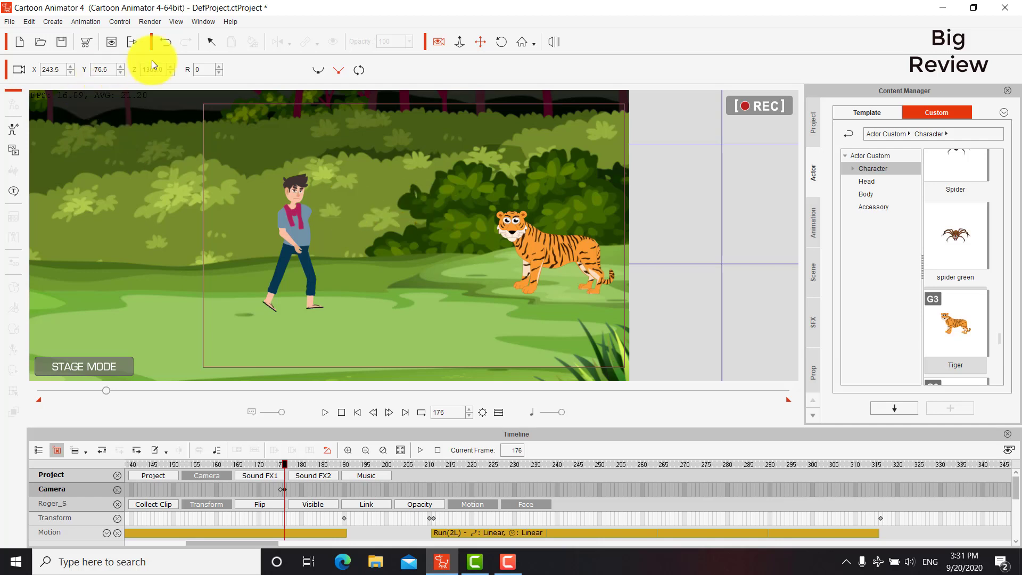
pyautogui.click(211, 42)
pyautogui.click(285, 190)
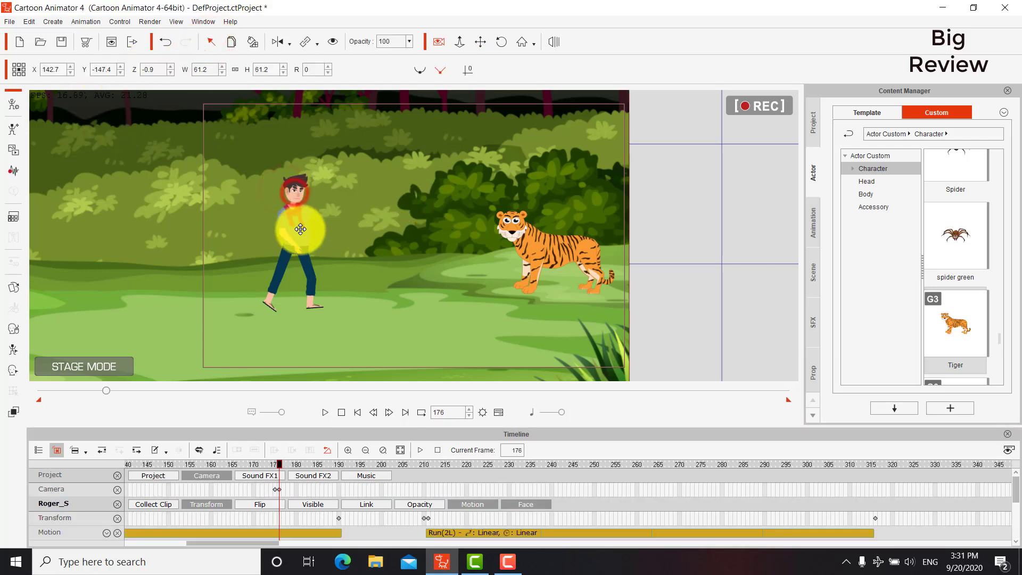
pyautogui.click(15, 373)
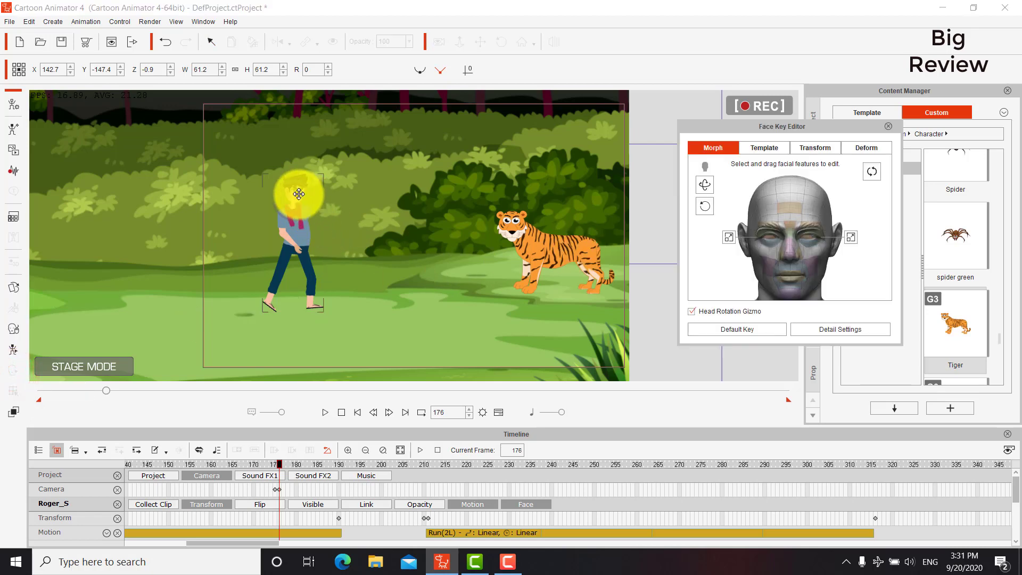
pyautogui.moveTo(297, 189); pyautogui.dragTo(333, 228)
# - Preview the farmer's walk up to the tiger and set the playhead to frame 199 with the farmer selected
pyautogui.press('space')
pyautogui.press('space')
pyautogui.press('space')
pyautogui.press('space')
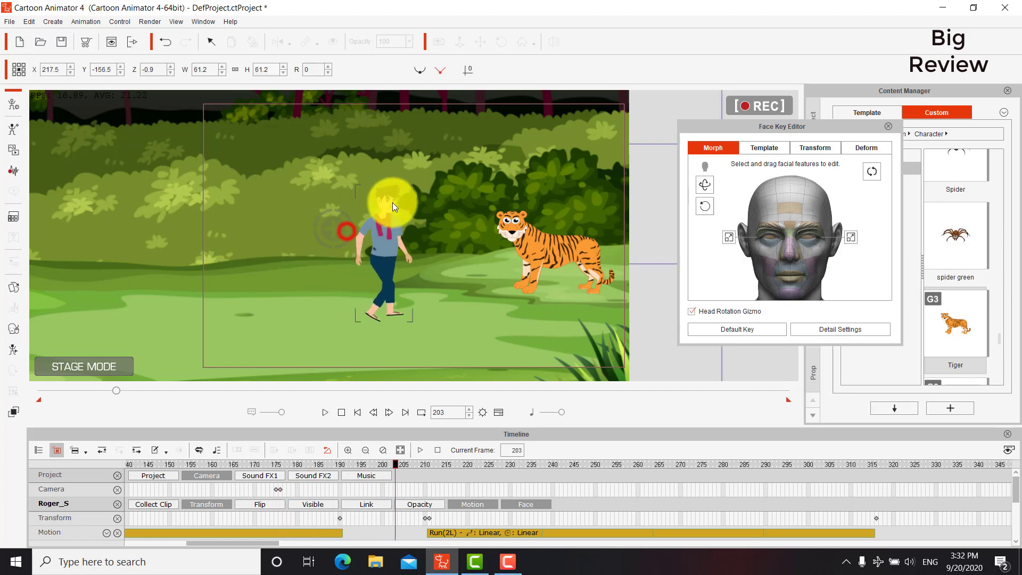
pyautogui.click(349, 221)
pyautogui.click(378, 214)
pyautogui.click(388, 218)
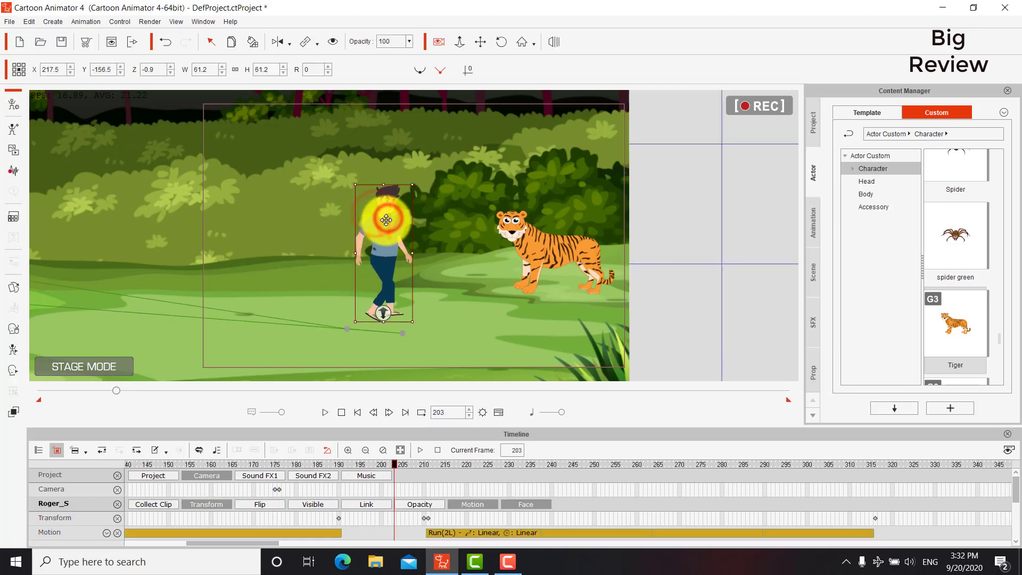
pyautogui.press('space')
pyautogui.press('space')
pyautogui.moveTo(120, 388); pyautogui.dragTo(114, 387)
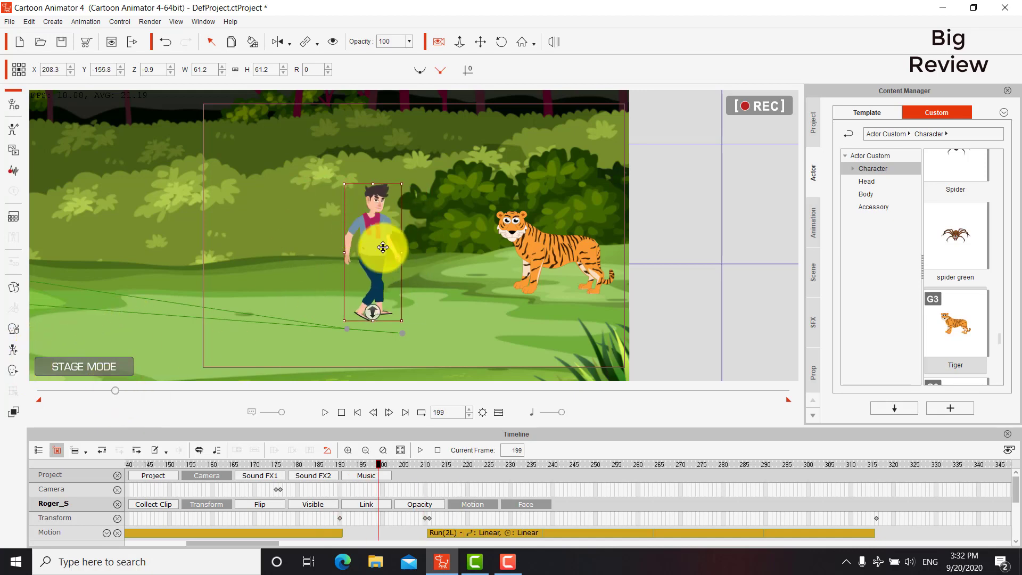
# - Open Face Puppet for the farmer and choose the second face animation profile with its sixth full face control
pyautogui.click(11, 365)
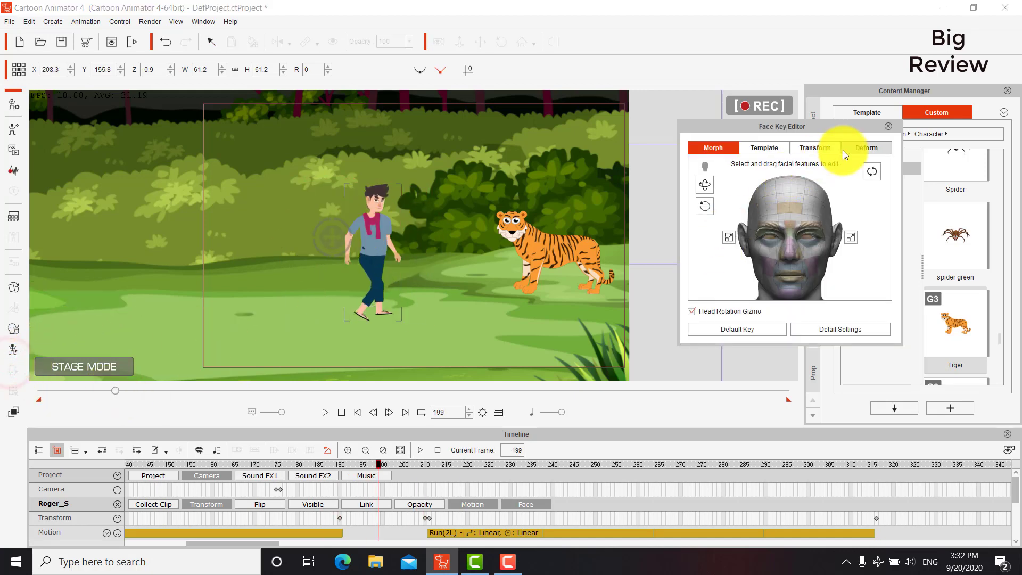
pyautogui.click(888, 126)
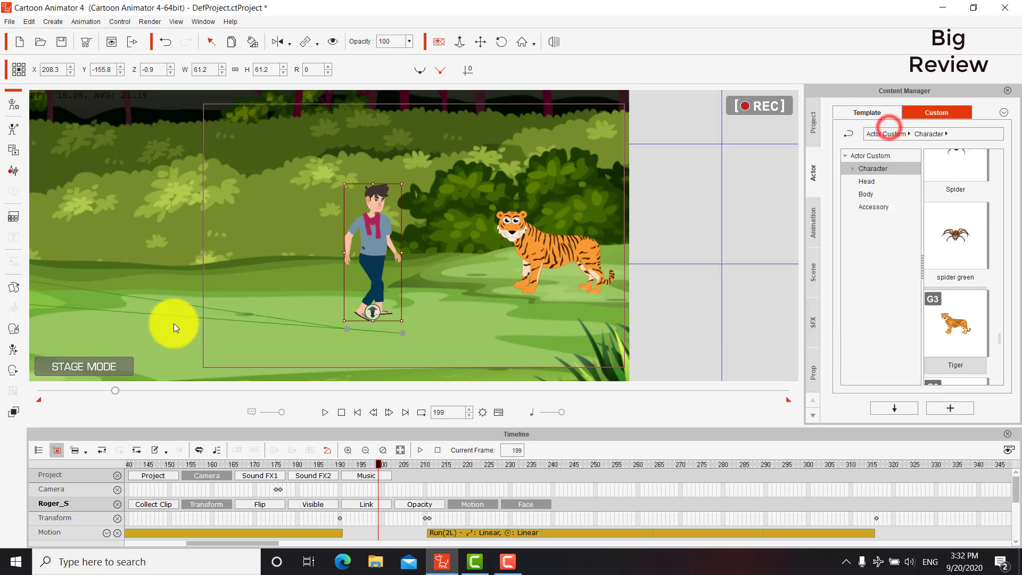
pyautogui.click(15, 331)
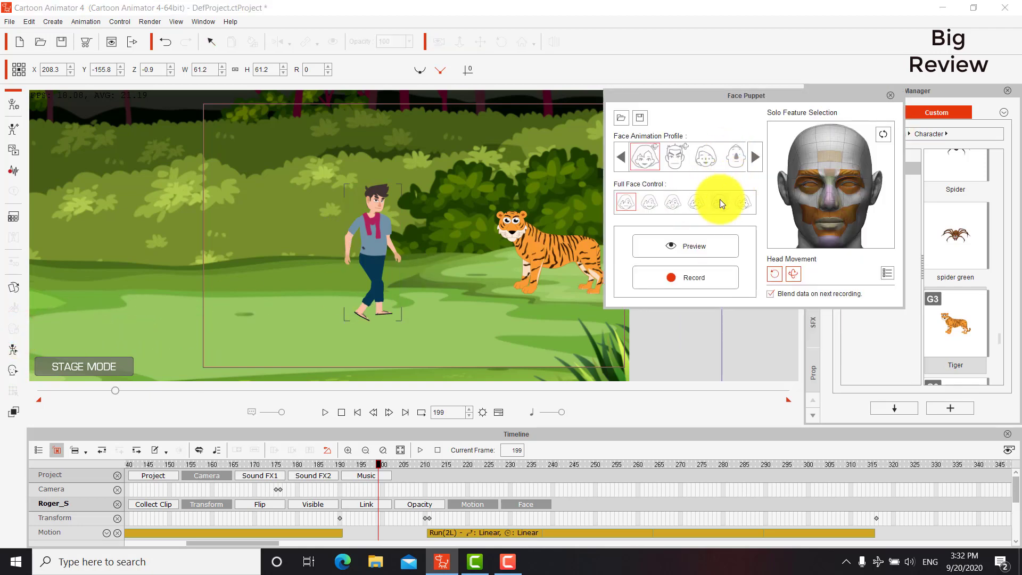
pyautogui.click(701, 204)
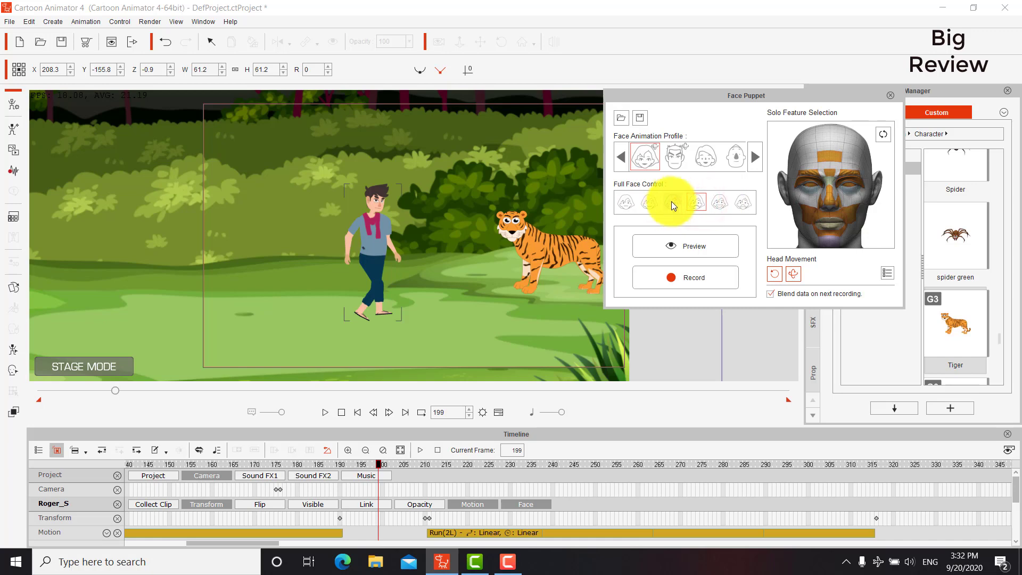
pyautogui.click(681, 161)
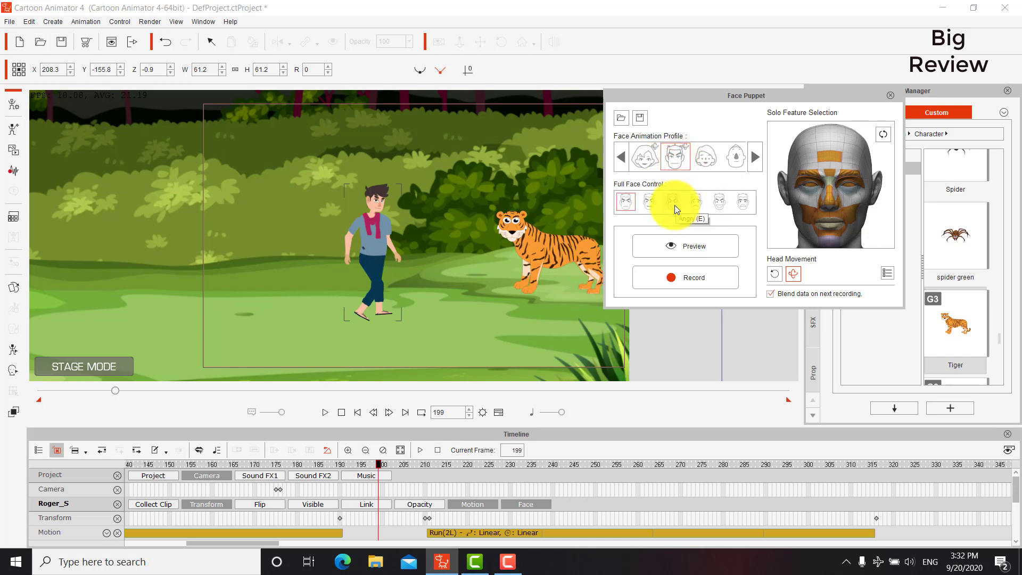
pyautogui.click(738, 202)
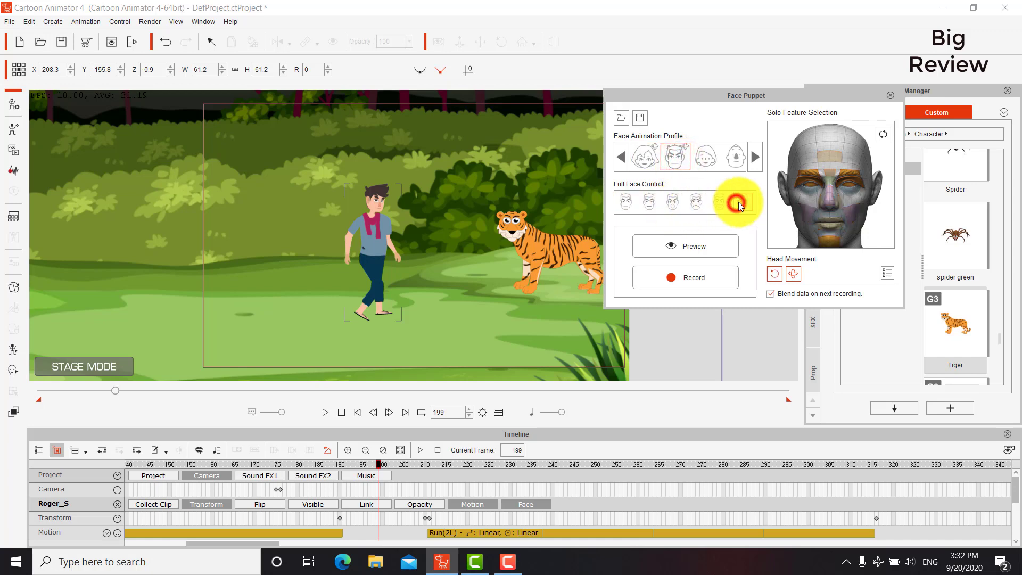
# - Record the farmer's facial performance from frame 199 to about 265, close Face Puppet and scrub through his run to review it
pyautogui.click(700, 278)
pyautogui.press('space')
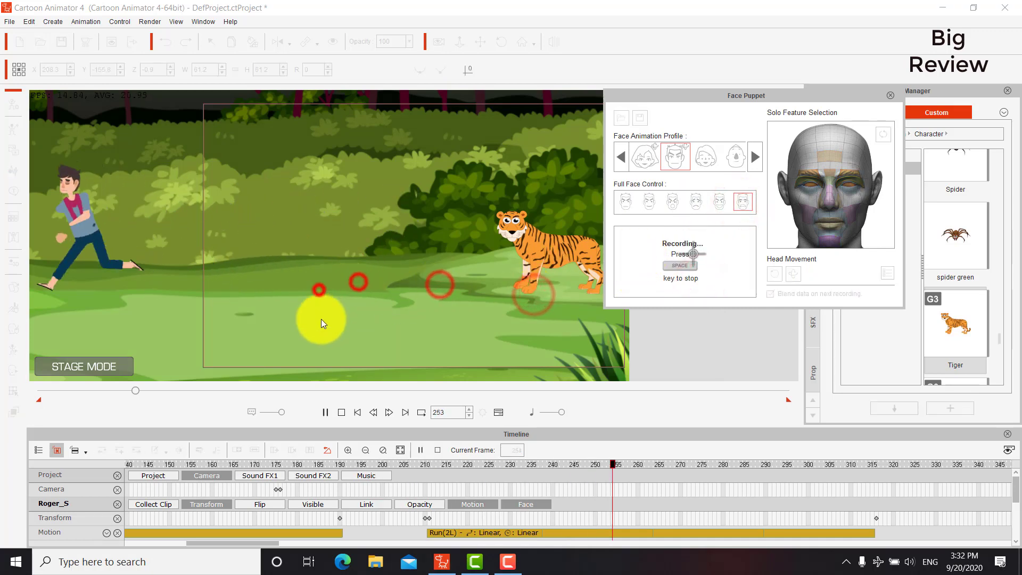
pyautogui.press('space')
pyautogui.click(692, 265)
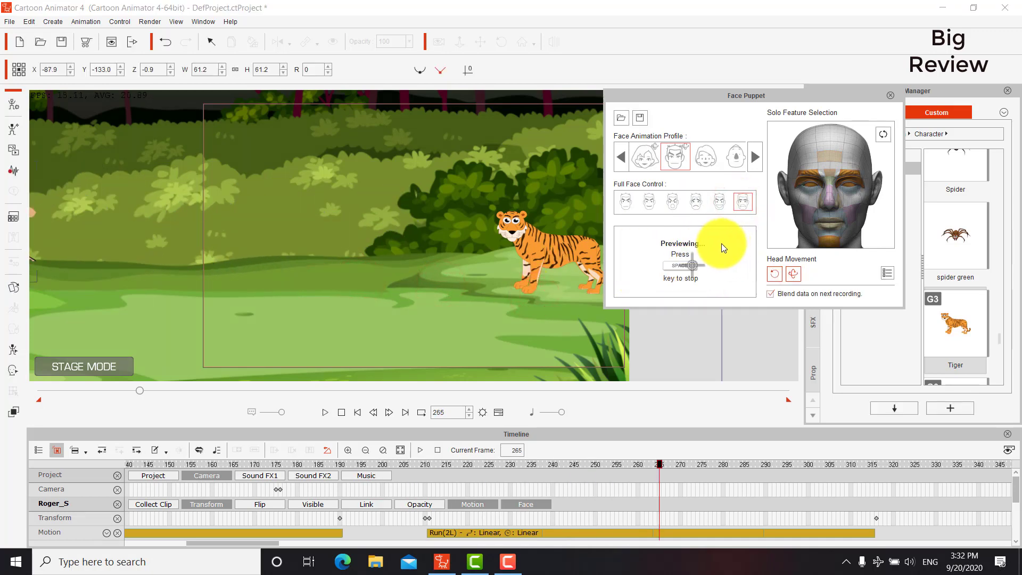
pyautogui.press('space')
pyautogui.click(891, 95)
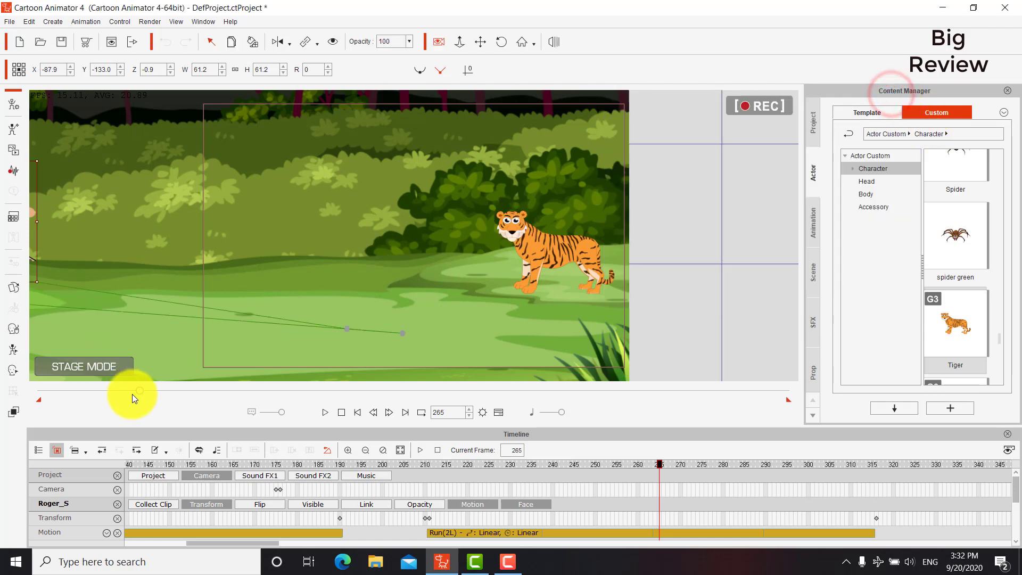
pyautogui.moveTo(138, 388); pyautogui.dragTo(114, 388)
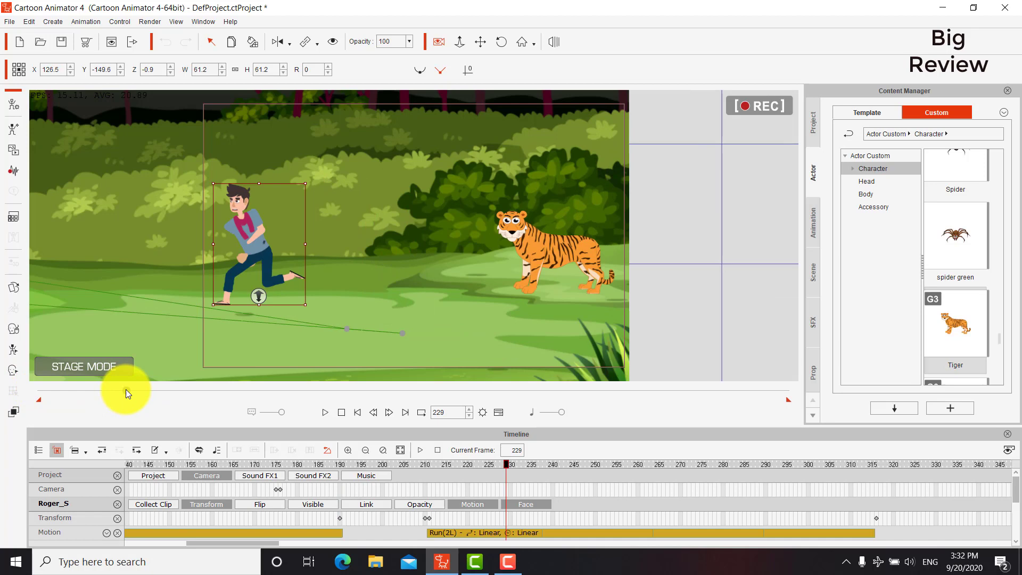
pyautogui.moveTo(126, 392)
pyautogui.mouseDown()
pyautogui.moveTo(117, 391)
pyautogui.moveTo(143, 394)
pyautogui.mouseUp()
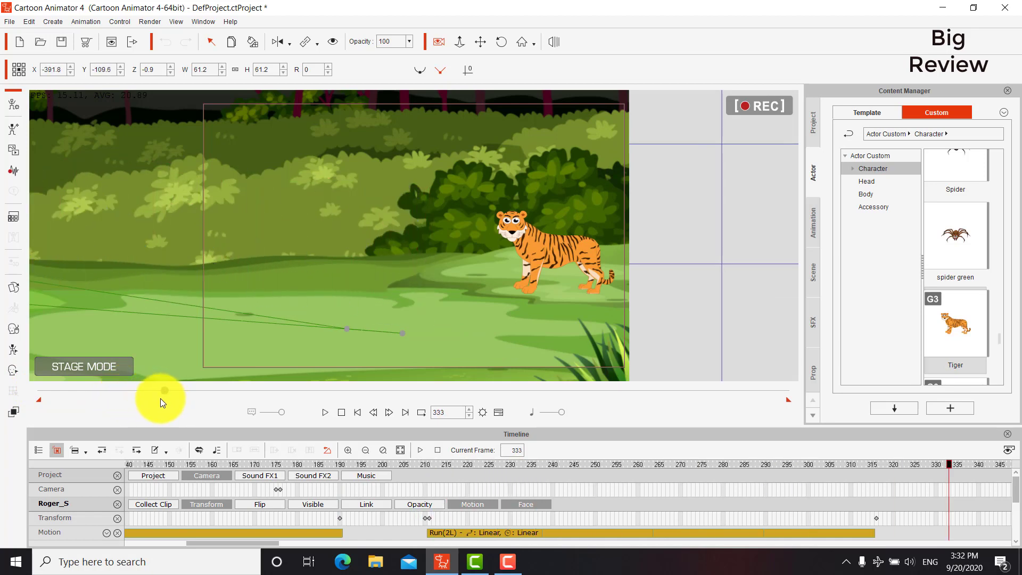
# - Import an audio file from the Music folder in Downloads into the tiger's Voice Clip track at frame 196 and play it back
pyautogui.click(523, 256)
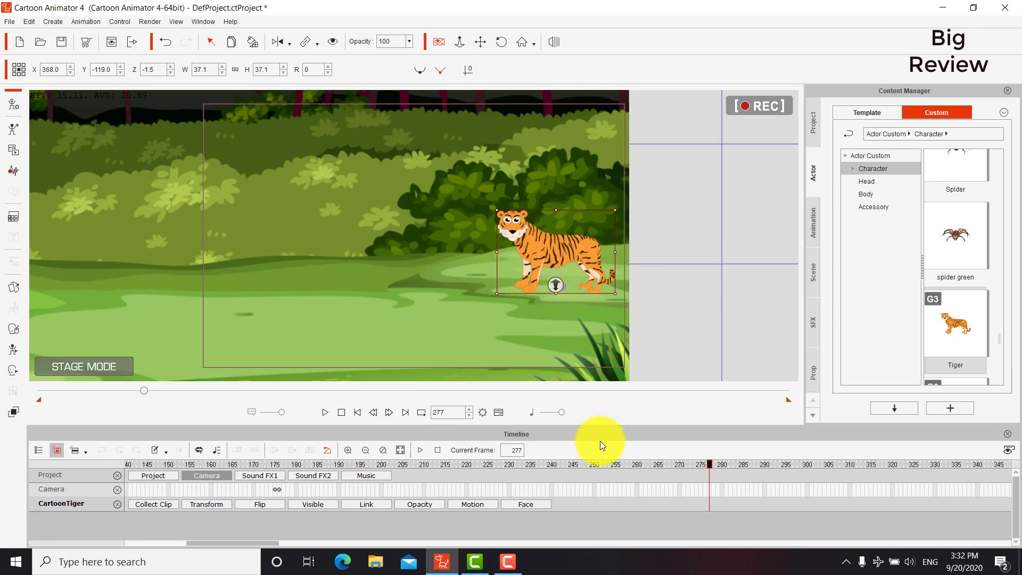
pyautogui.moveTo(710, 463); pyautogui.dragTo(365, 463)
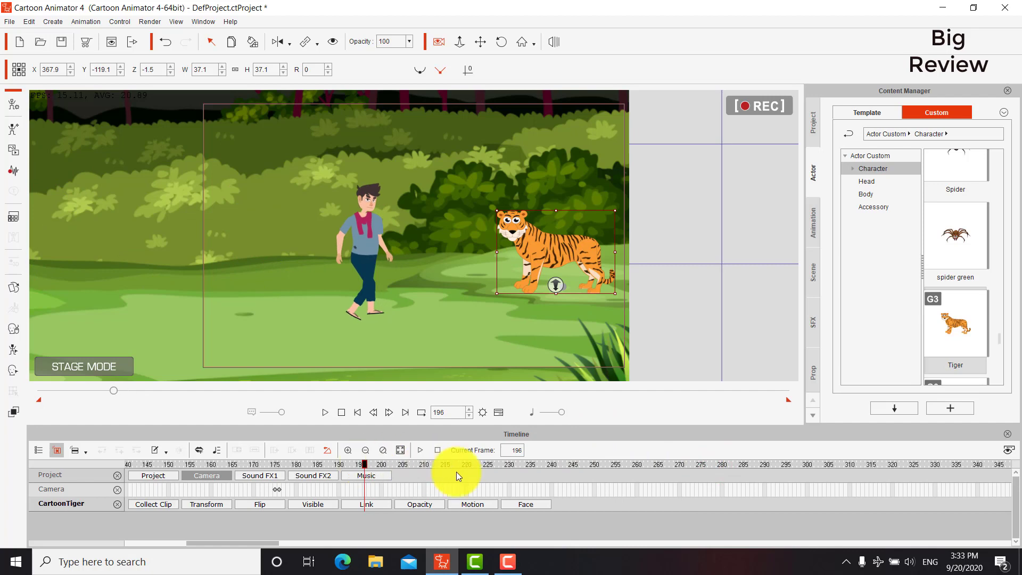
pyautogui.click(522, 505)
pyautogui.click(363, 508)
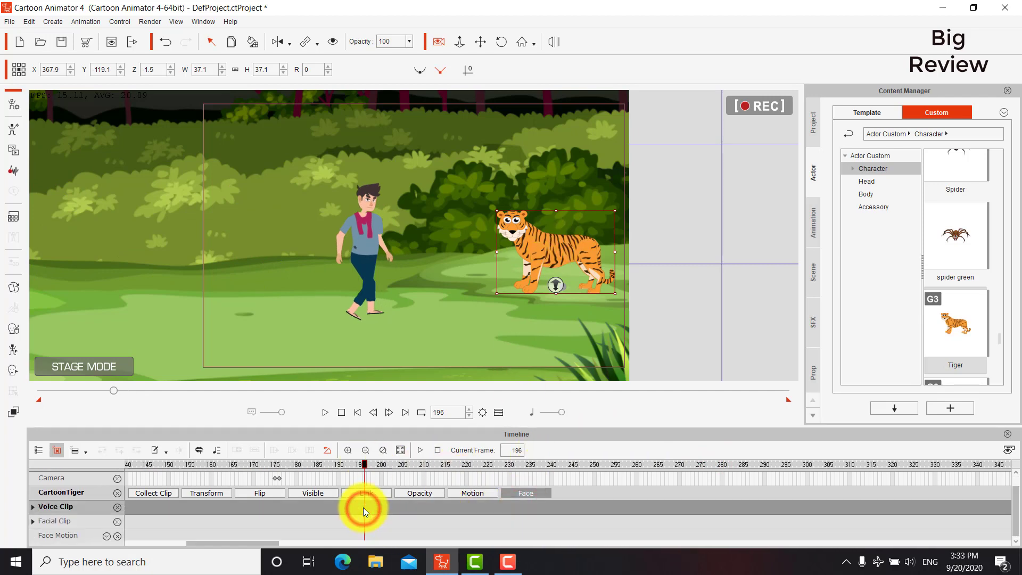
pyautogui.rightClick(363, 506)
pyautogui.click(398, 497)
pyautogui.click(72, 310)
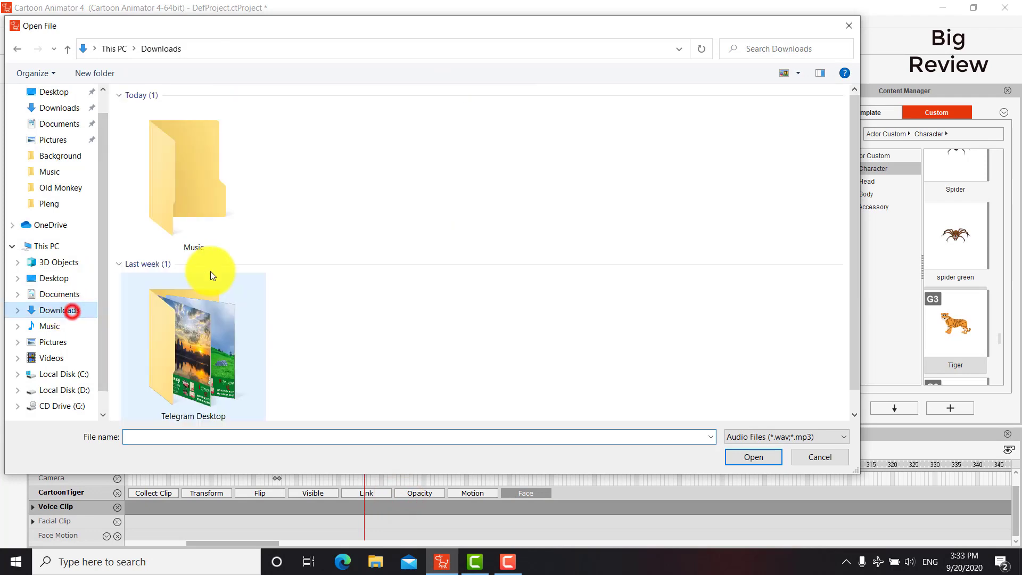
pyautogui.doubleClick(212, 223)
pyautogui.doubleClick(158, 113)
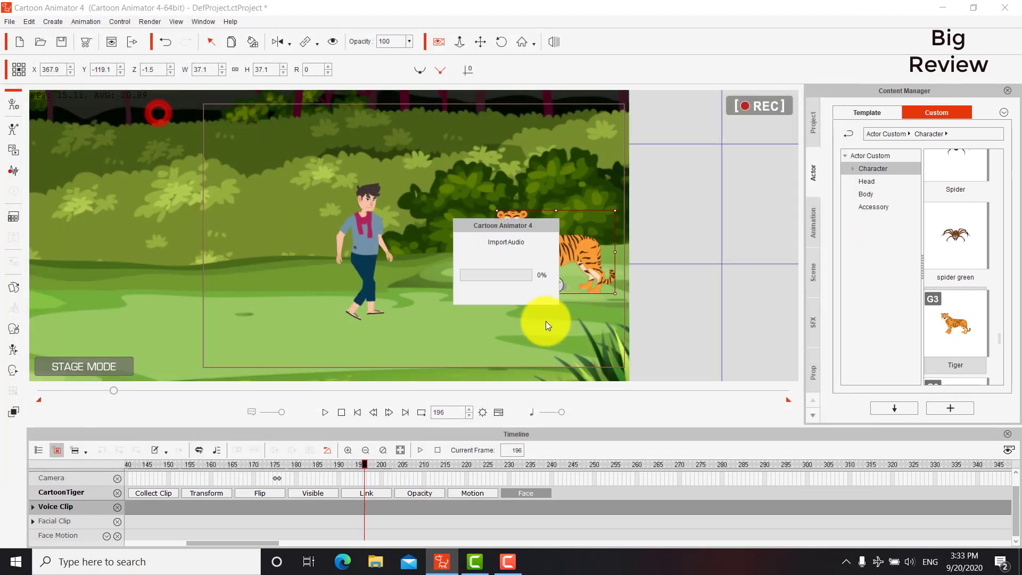
pyautogui.press('space')
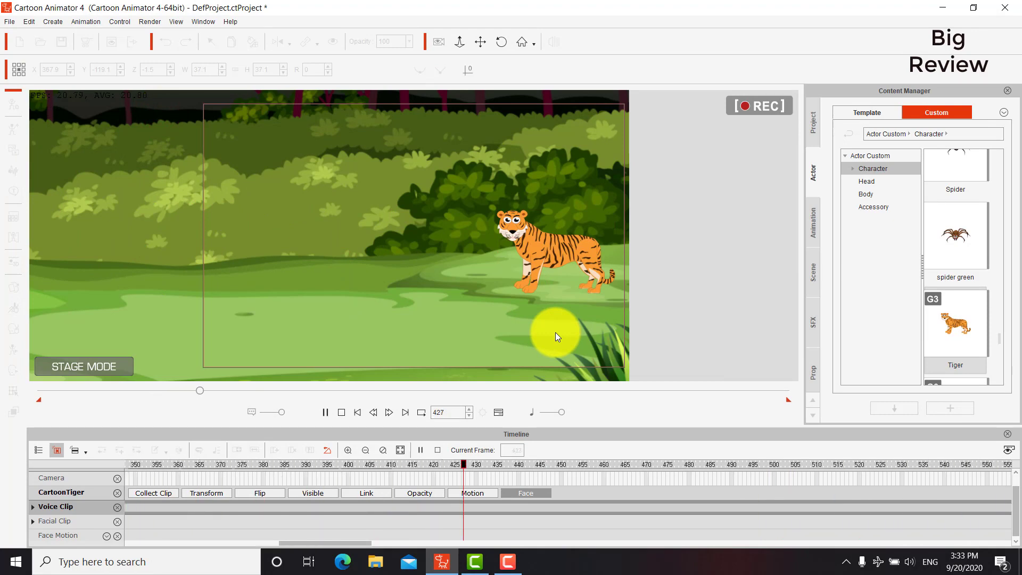
# - Return the playhead to frame 219, where the farmer is running away, and select the tiger
pyautogui.moveTo(219, 387); pyautogui.dragTo(122, 388)
pyautogui.rightClick(520, 247)
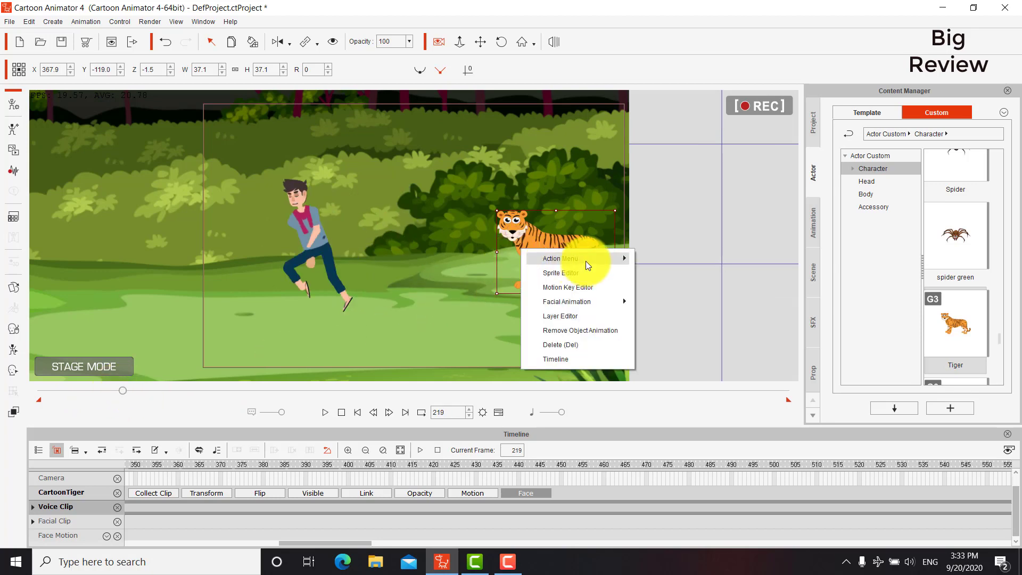
pyautogui.moveTo(586, 260)
pyautogui.click(722, 224)
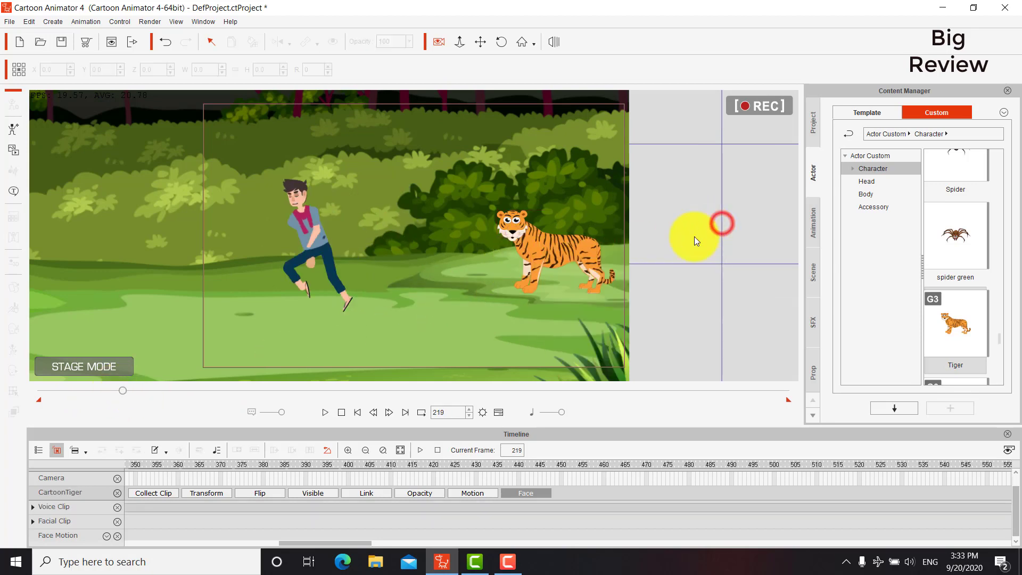
pyautogui.click(565, 258)
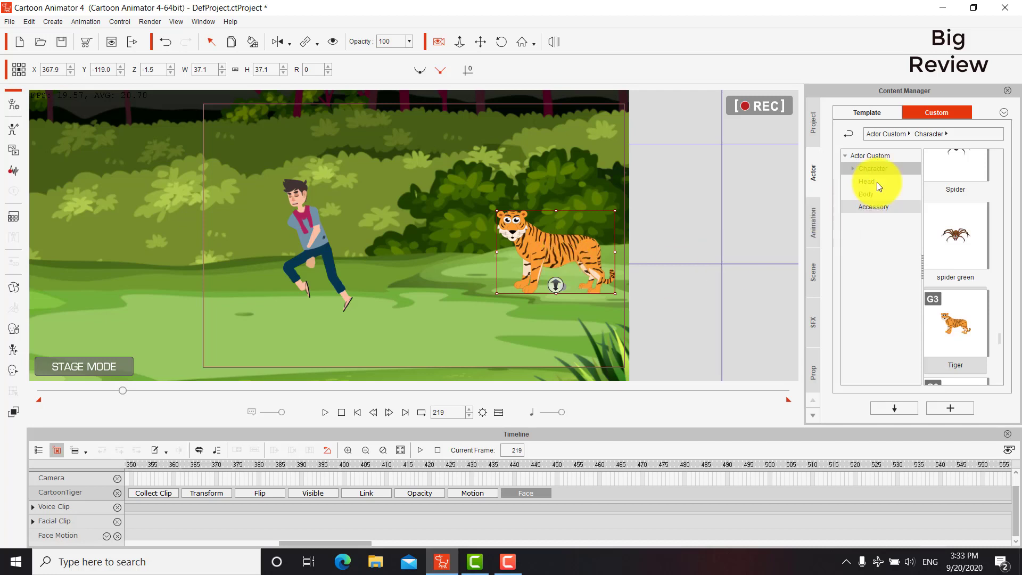
# - Apply the Run(2L) motion from the G3 Animals Dog Move templates to the tiger at frame 219
pyautogui.click(818, 218)
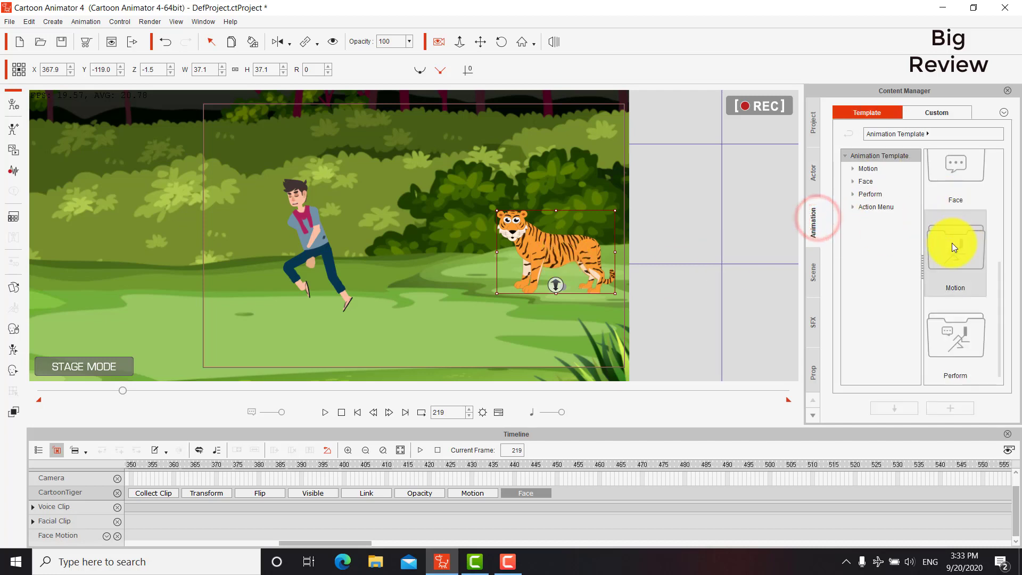
pyautogui.click(873, 206)
pyautogui.click(867, 194)
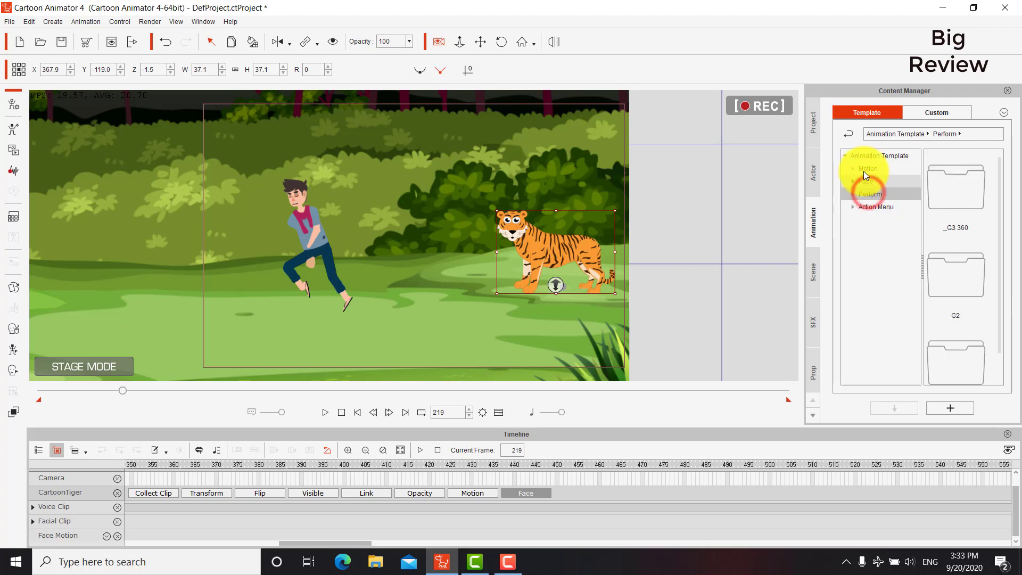
pyautogui.click(861, 169)
pyautogui.click(898, 195)
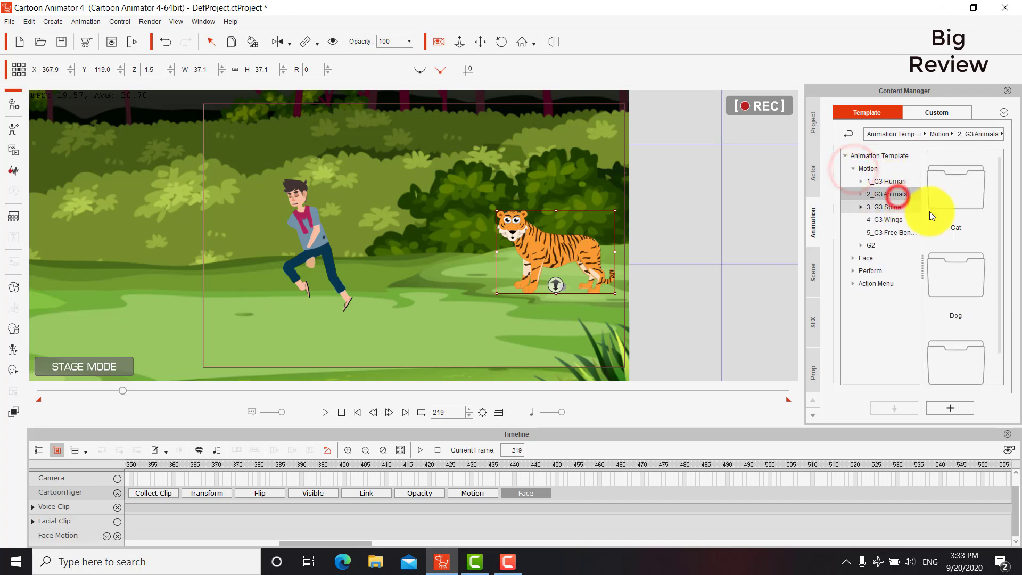
pyautogui.doubleClick(961, 276)
pyautogui.doubleClick(969, 282)
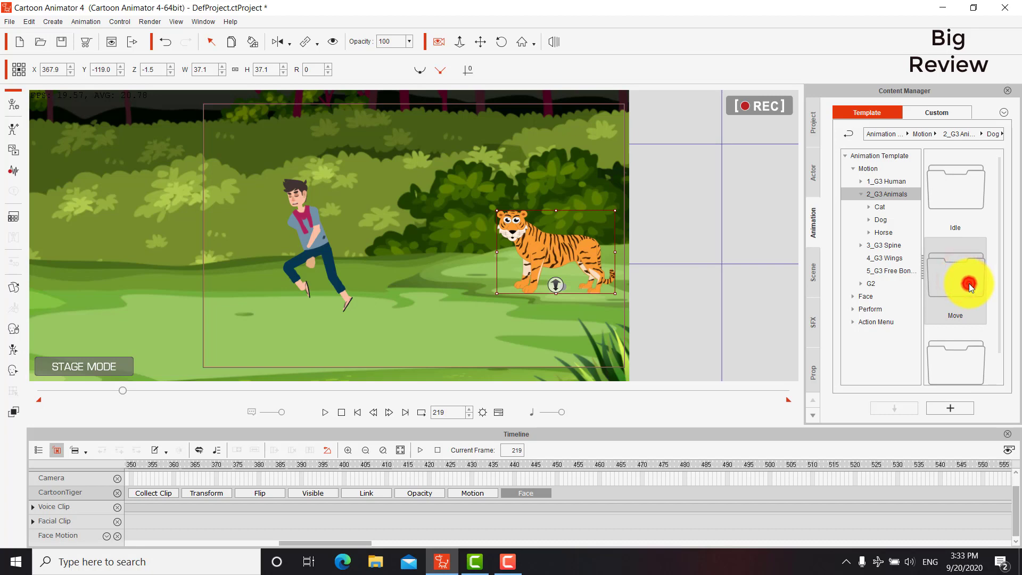
pyautogui.scroll(-3, 976, 306)
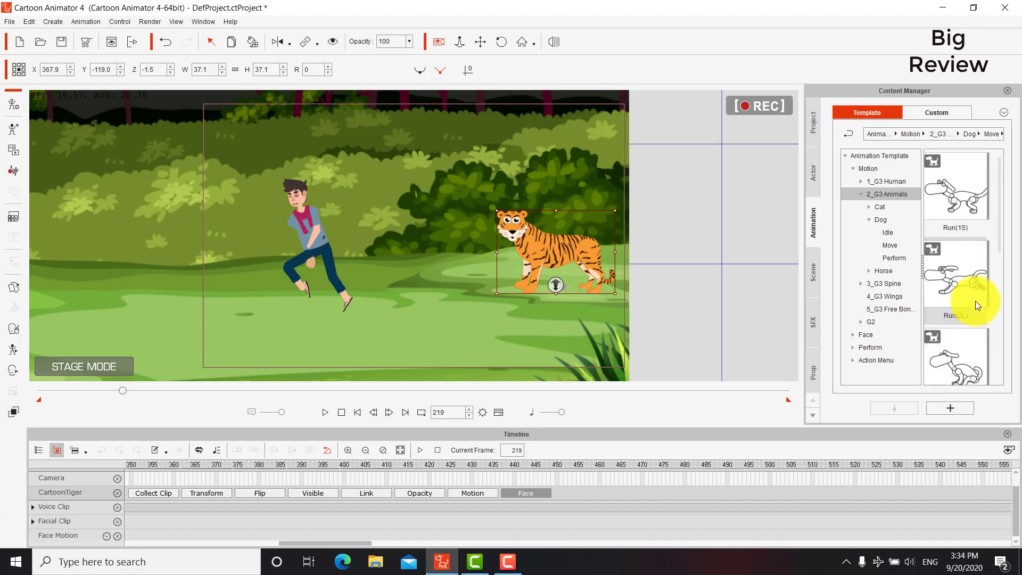
pyautogui.moveTo(975, 301); pyautogui.dragTo(555, 247)
# - Scrub through the tiger's run, show its Motion track and extend the Run(2L) clip to about frame 291
pyautogui.click(958, 526)
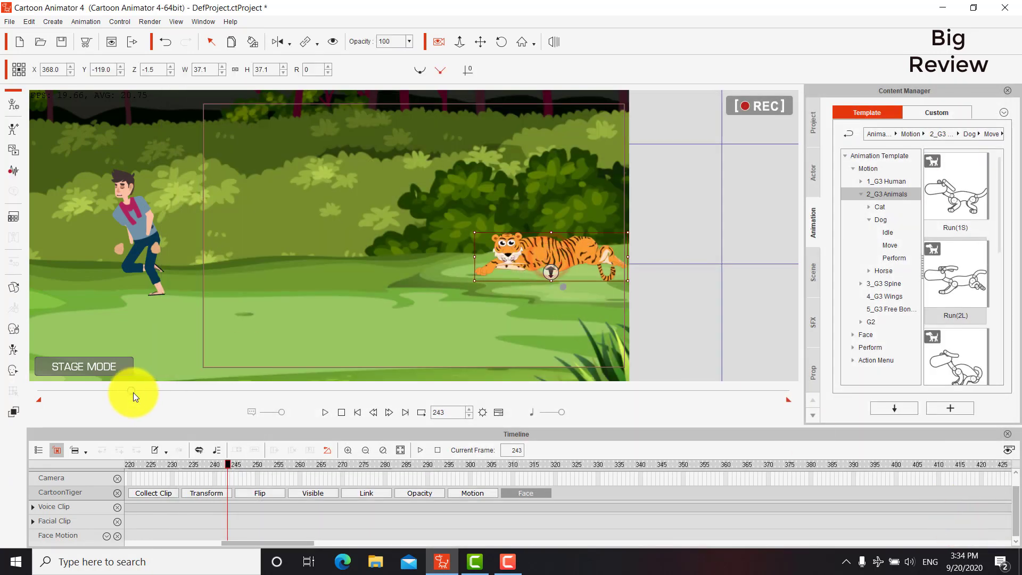
pyautogui.click(133, 391)
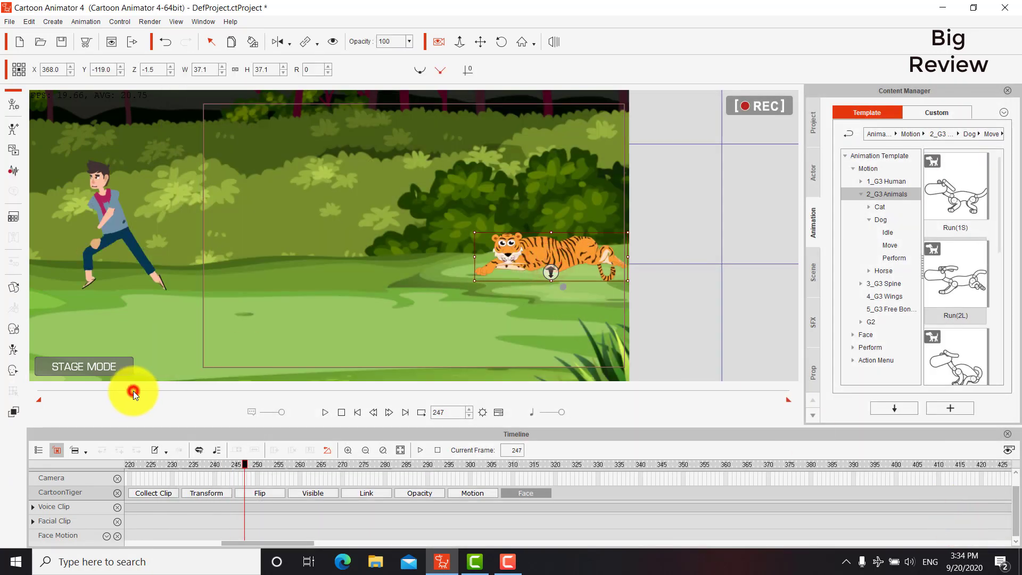
pyautogui.moveTo(245, 464); pyautogui.dragTo(95, 440)
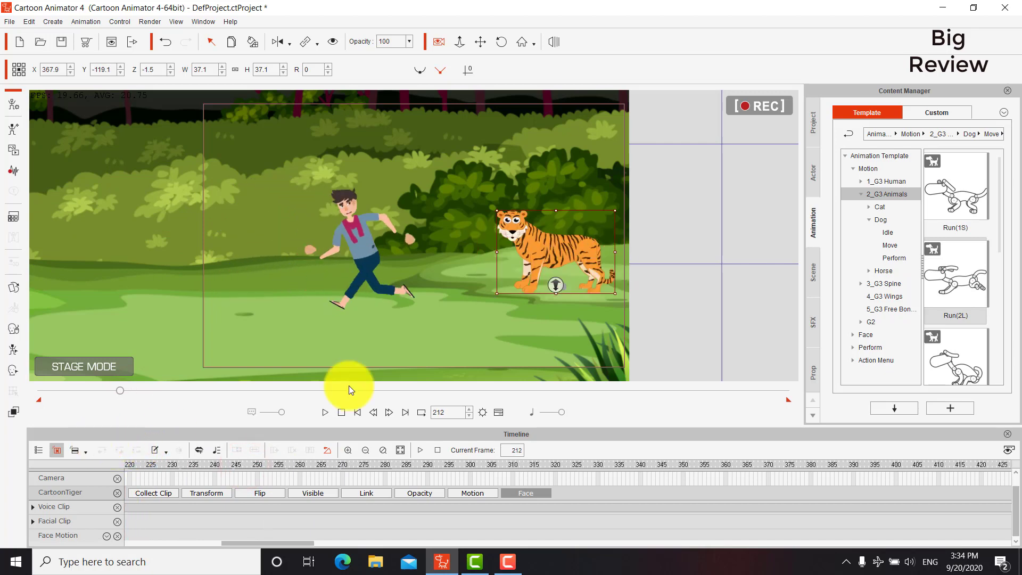
pyautogui.moveTo(122, 391); pyautogui.dragTo(135, 400)
pyautogui.click(461, 495)
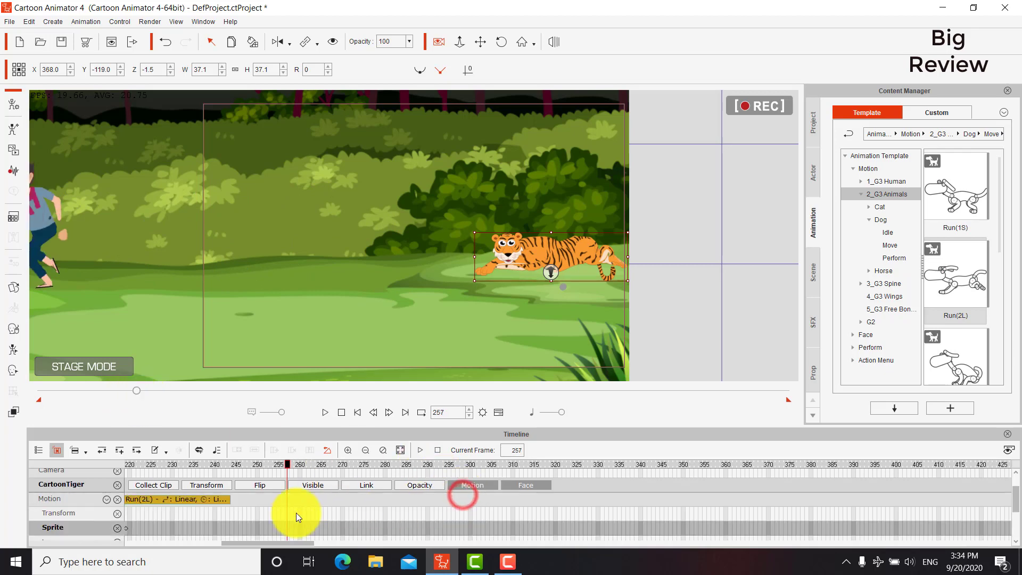
pyautogui.click(230, 499)
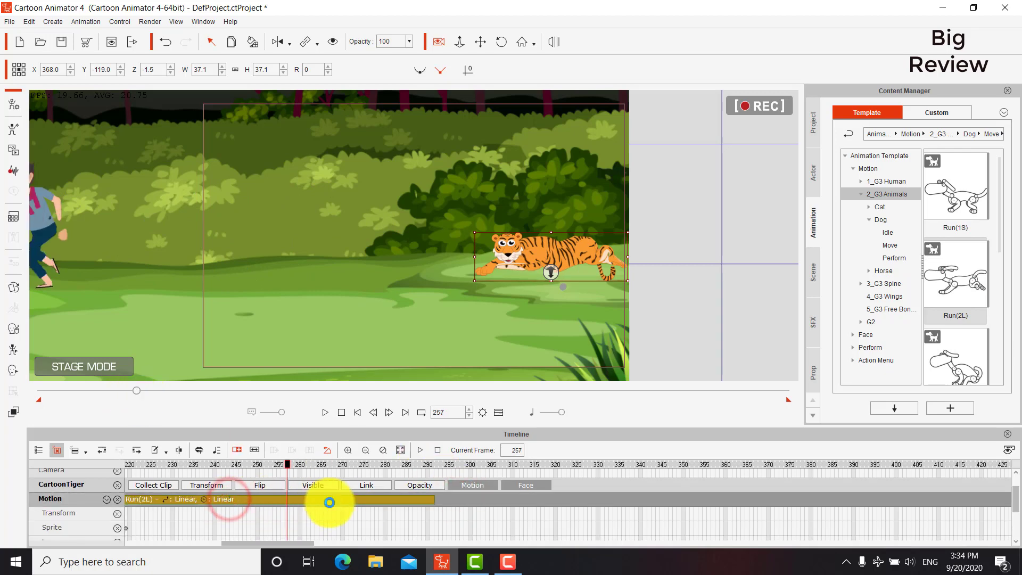
# - Shift the tiger's Run(2L) clip earlier so it starts at about frame 213, checking it against the farmer's run
pyautogui.moveTo(289, 461); pyautogui.dragTo(130, 436)
pyautogui.moveTo(122, 392); pyautogui.dragTo(119, 391)
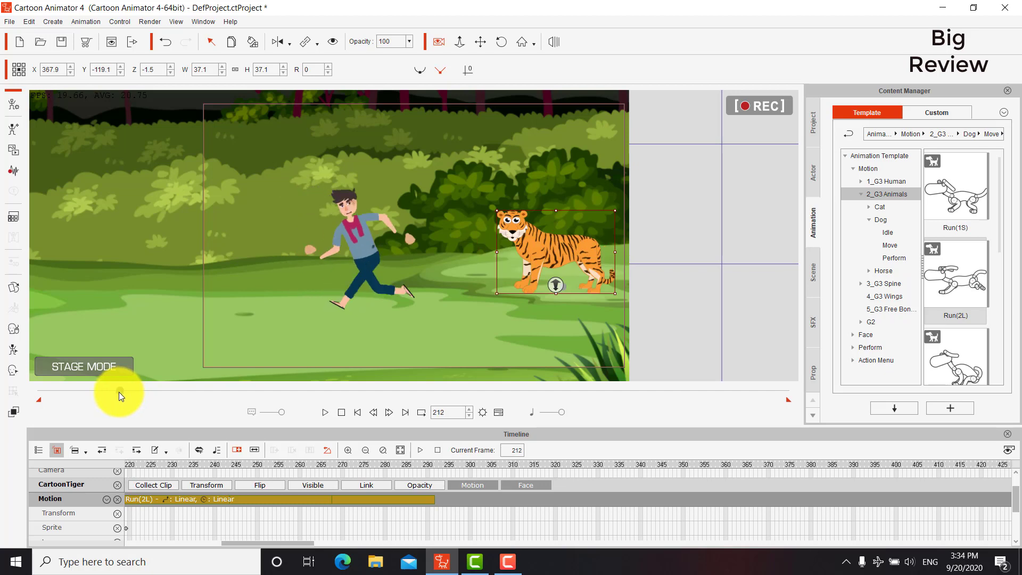
pyautogui.moveTo(277, 499); pyautogui.dragTo(253, 496)
pyautogui.moveTo(135, 394); pyautogui.dragTo(120, 386)
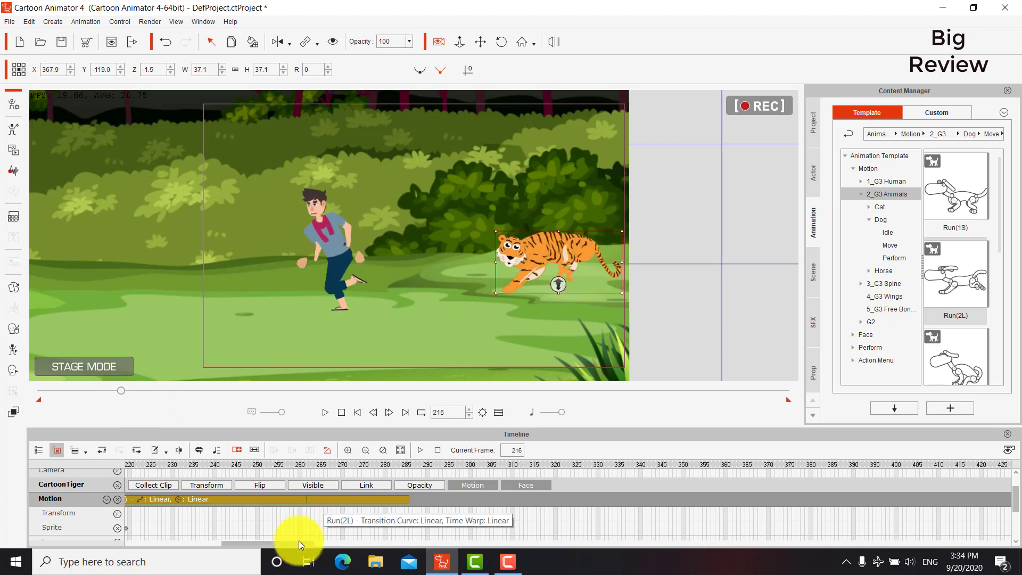
pyautogui.moveTo(294, 542); pyautogui.dragTo(272, 542)
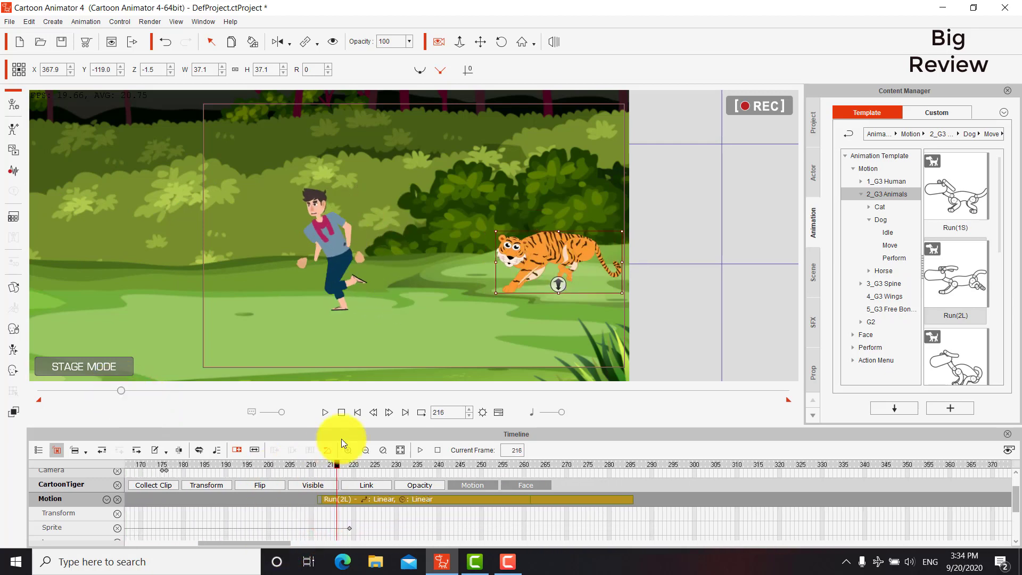
# - At frame 284, move the tiger across the scene in the farmer's running direction to about X -10, Y -126.1
pyautogui.moveTo(122, 391); pyautogui.dragTo(140, 401)
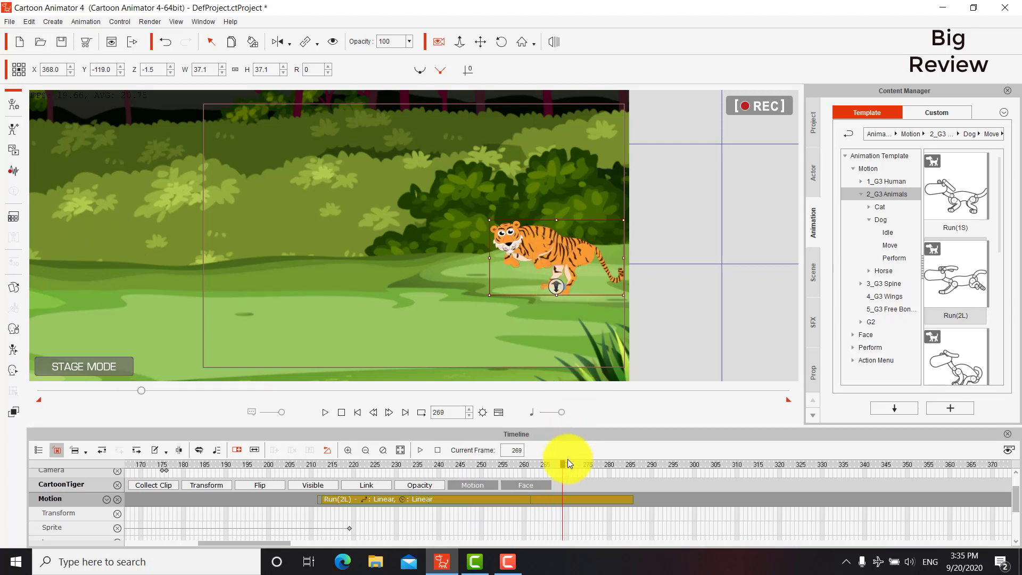
pyautogui.moveTo(567, 459); pyautogui.dragTo(627, 469)
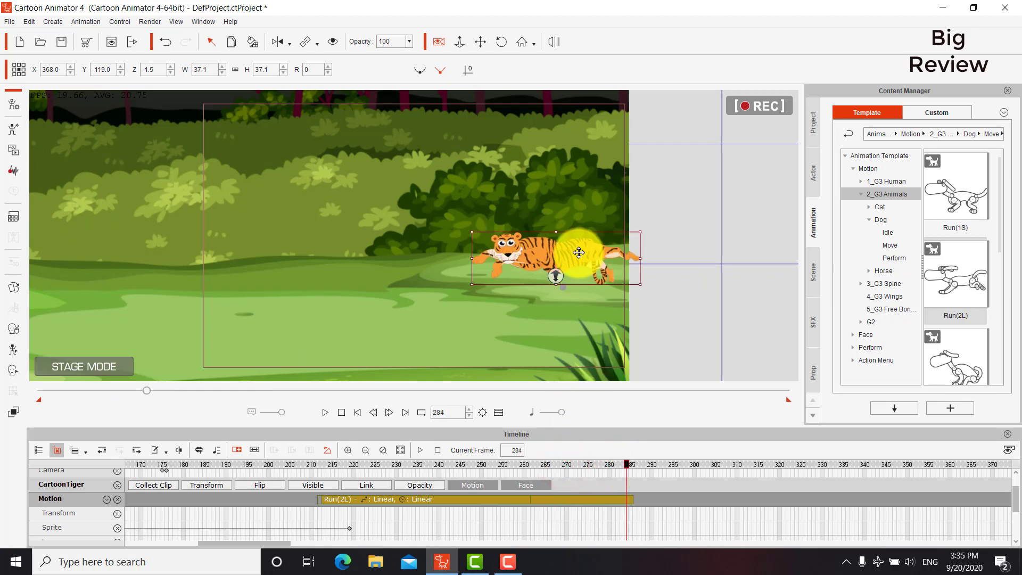
pyautogui.moveTo(579, 252); pyautogui.dragTo(150, 260)
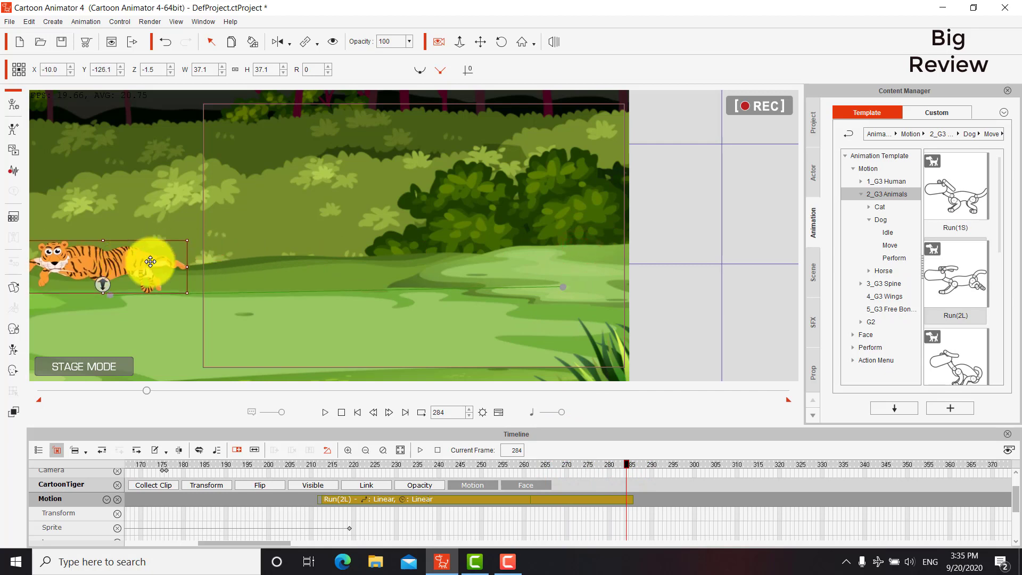
# - Add the Run(3E) motion to the tiger at the end of its run and play back the chase
pyautogui.moveTo(950, 352); pyautogui.dragTo(94, 258)
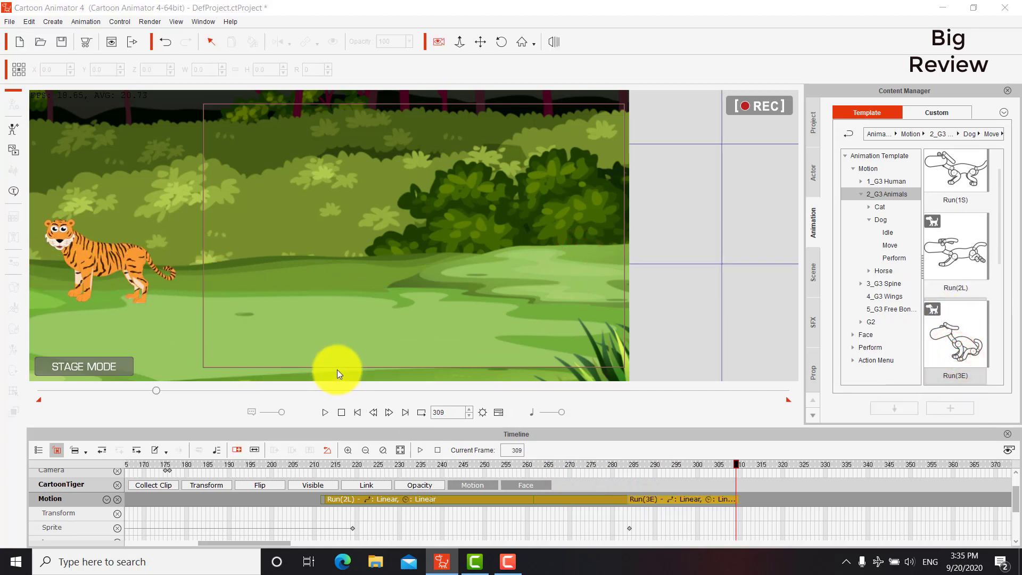
pyautogui.press('space')
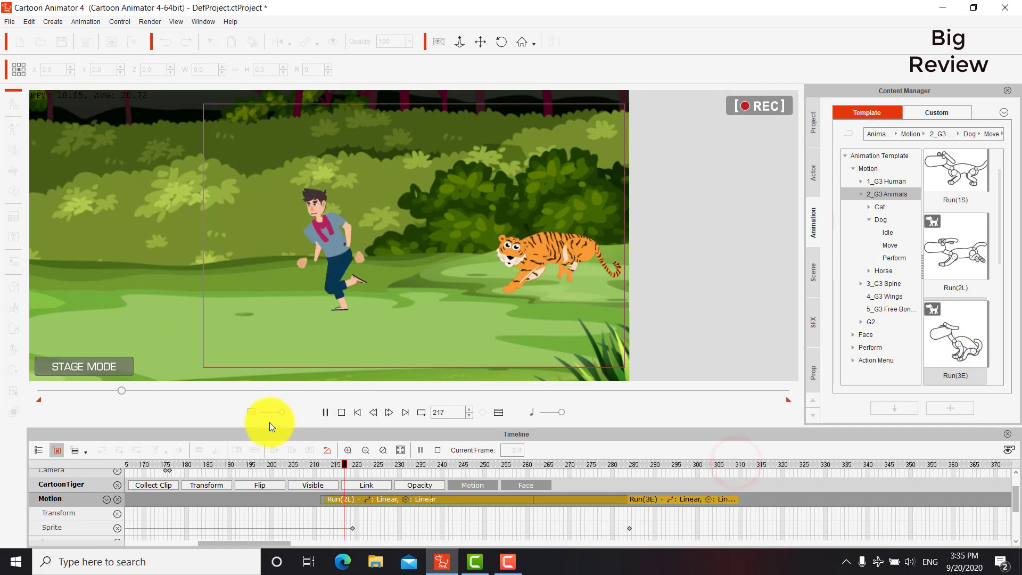
pyautogui.press('space')
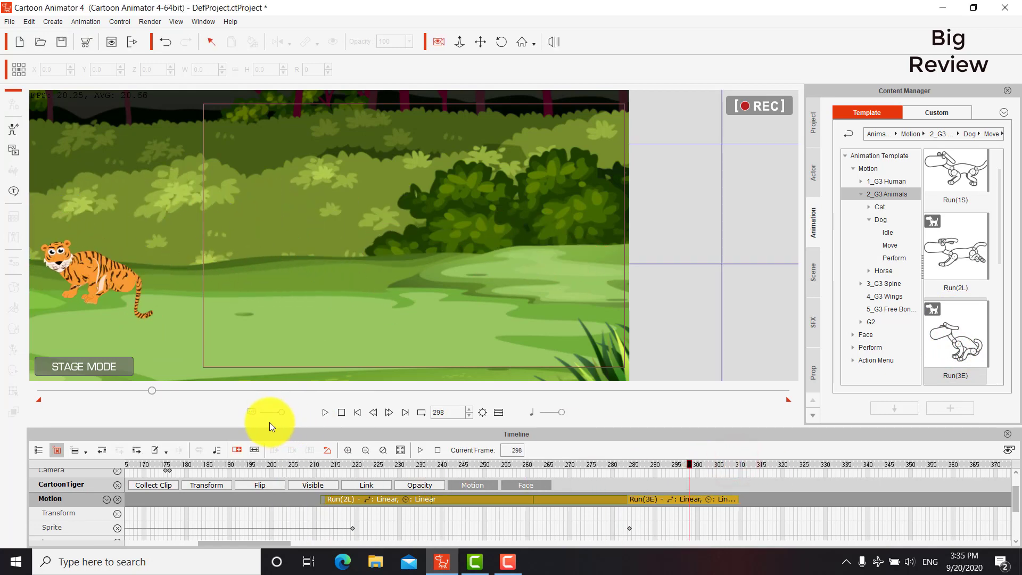
# - Remove the tiger's Sprite track key at frame 284 and return the playhead to the start of the run
pyautogui.click(629, 529)
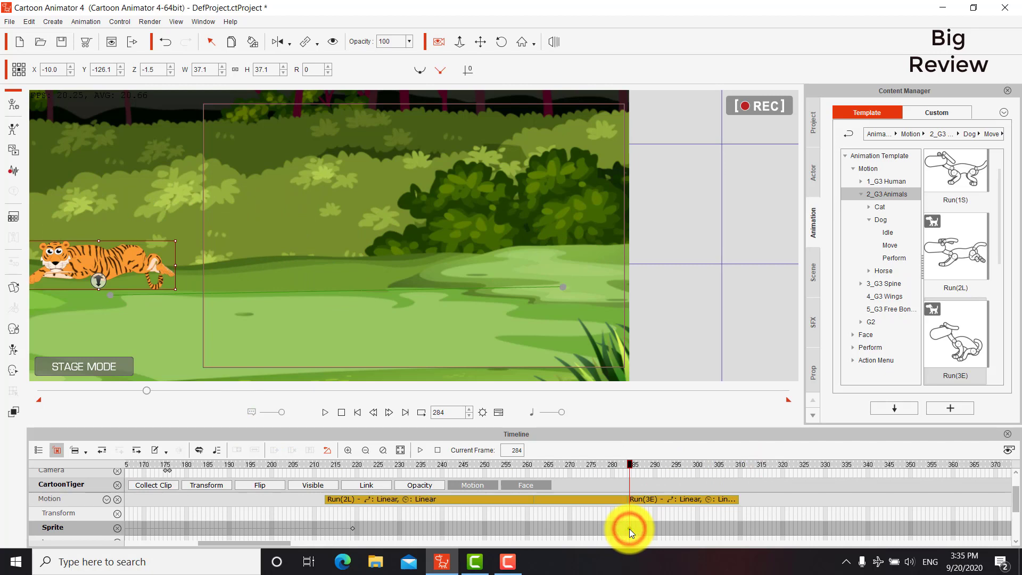
pyautogui.moveTo(631, 462); pyautogui.dragTo(353, 448)
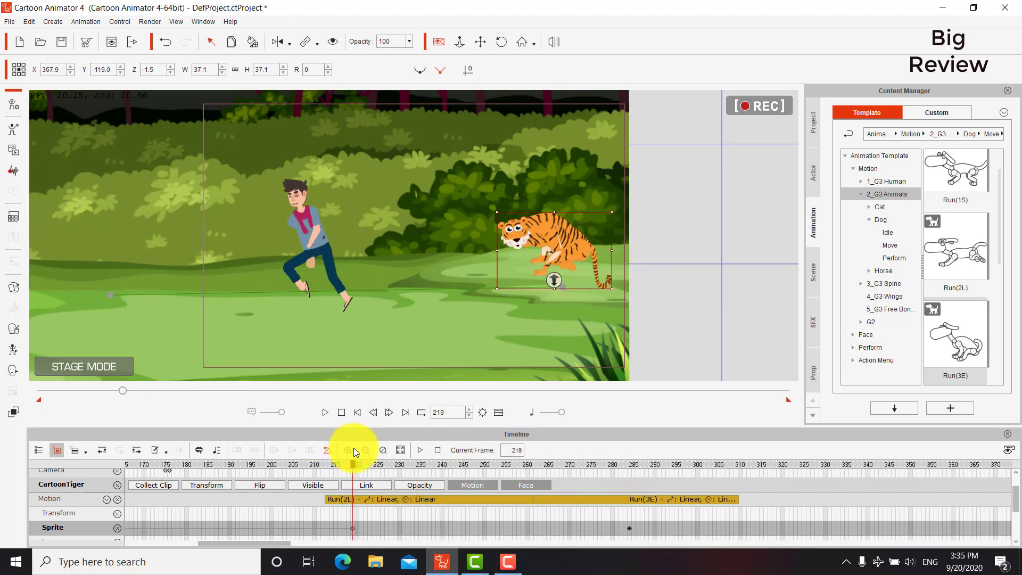
pyautogui.click(628, 528)
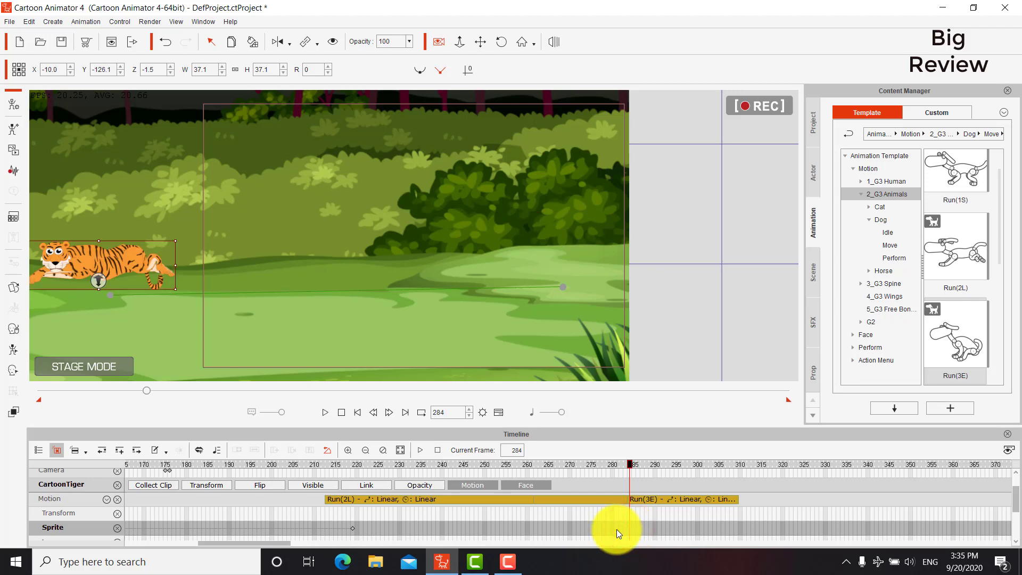
pyautogui.moveTo(629, 464); pyautogui.dragTo(355, 532)
# - Show the tiger's Transform track, move its first key to frame 210 and shift the Run(2L) clip to start at about frame 210
pyautogui.moveTo(358, 465); pyautogui.dragTo(328, 464)
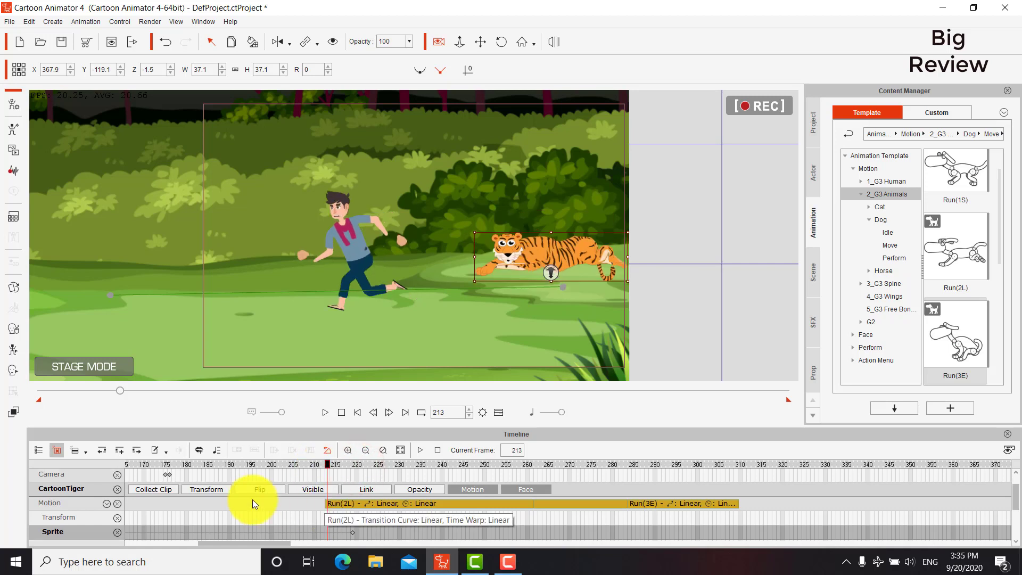
pyautogui.click(214, 490)
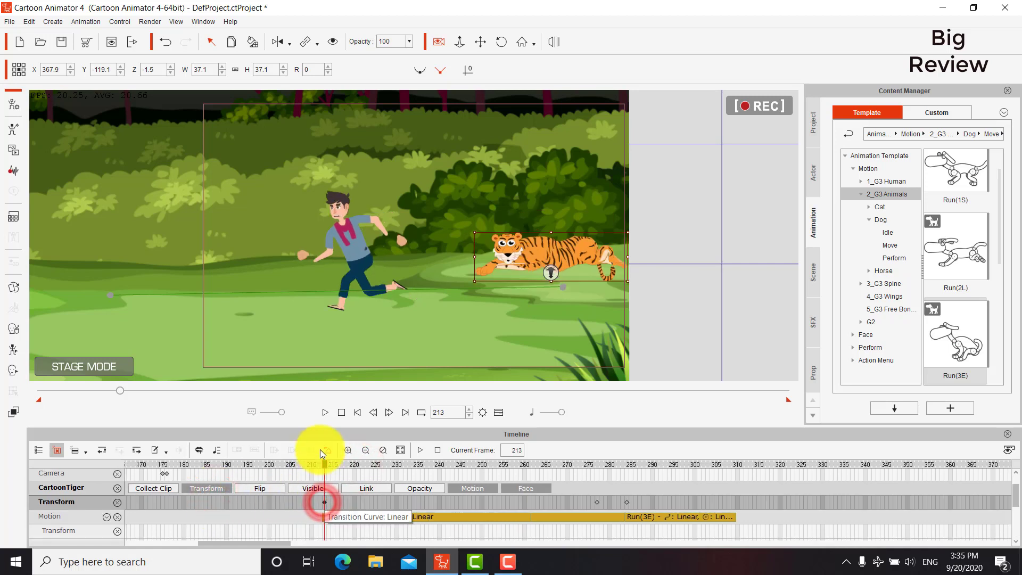
pyautogui.click(311, 463)
pyautogui.moveTo(323, 502); pyautogui.dragTo(312, 500)
pyautogui.click(311, 465)
pyautogui.moveTo(311, 464); pyautogui.dragTo(333, 464)
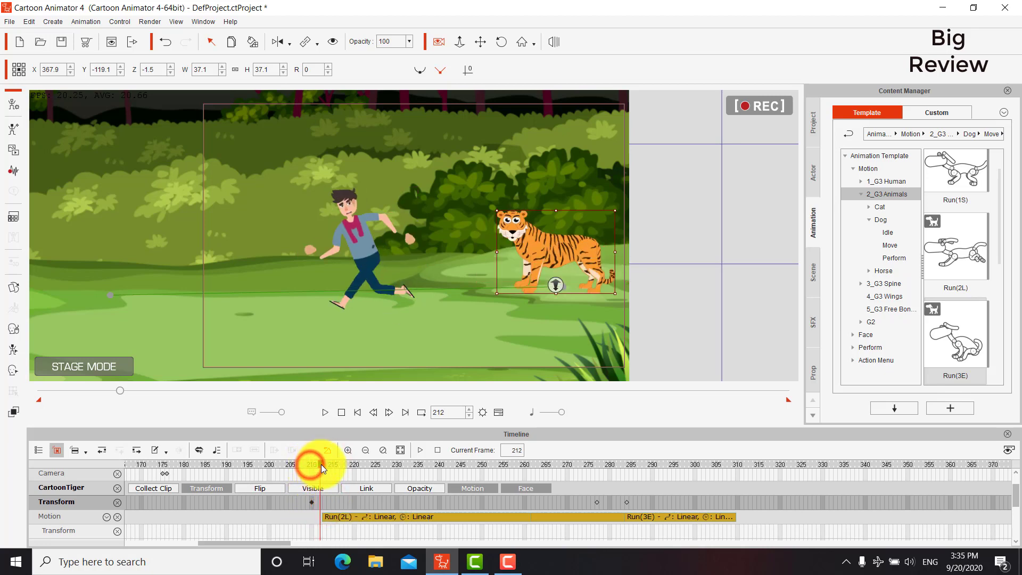
pyautogui.moveTo(346, 519); pyautogui.dragTo(334, 515)
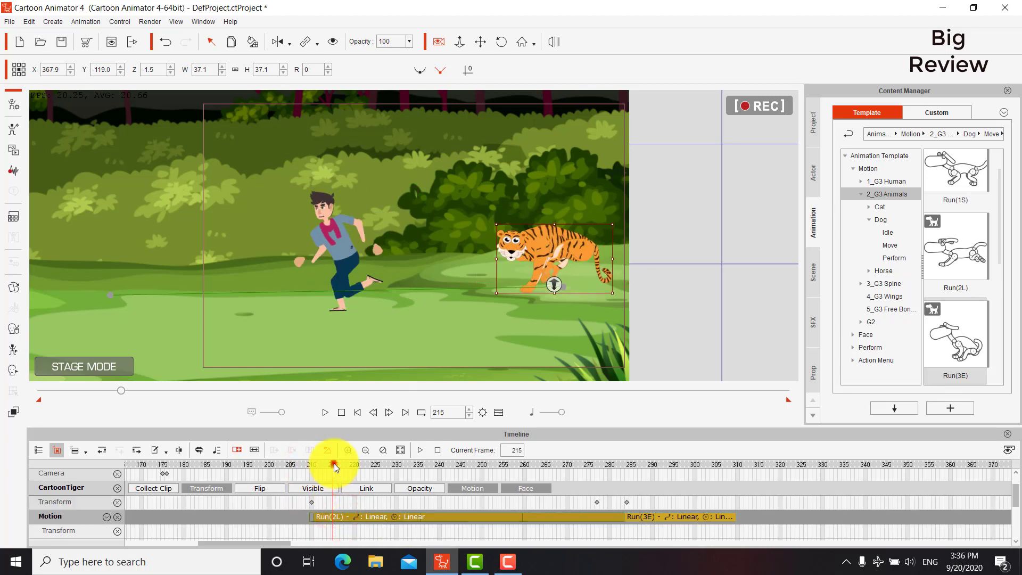
# - Delete the tiger's extra transform key at frame 277, keep the one at frame 284, and play back the chase
pyautogui.moveTo(334, 463); pyautogui.dragTo(486, 463)
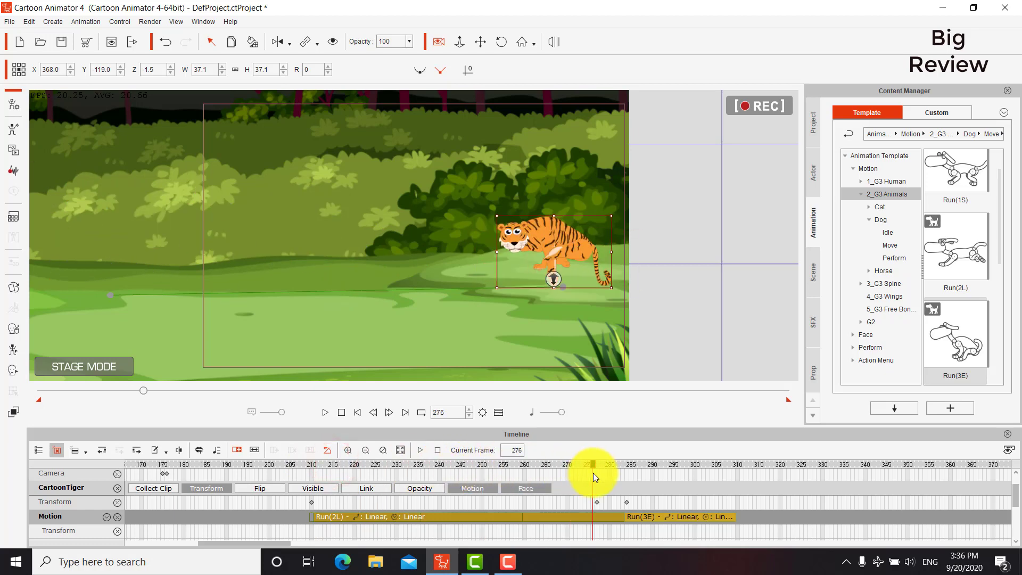
pyautogui.click(597, 501)
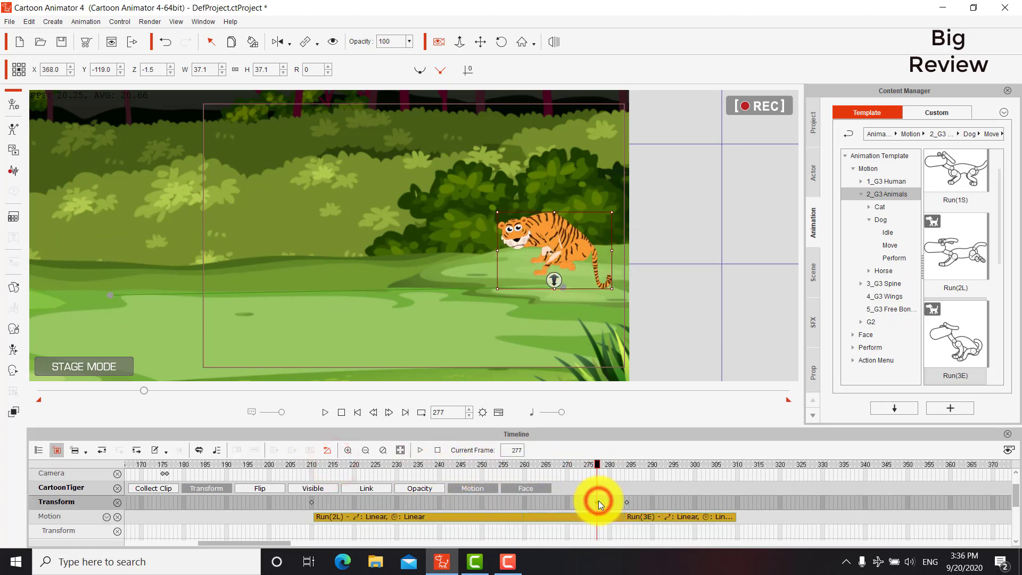
pyautogui.click(627, 502)
pyautogui.click(626, 464)
pyautogui.press('space')
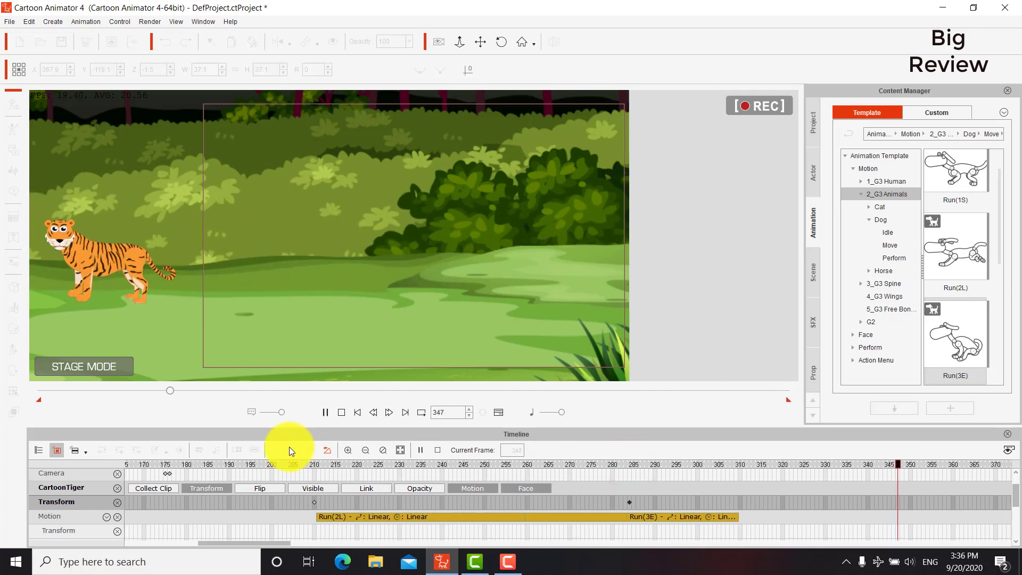
pyautogui.press('space')
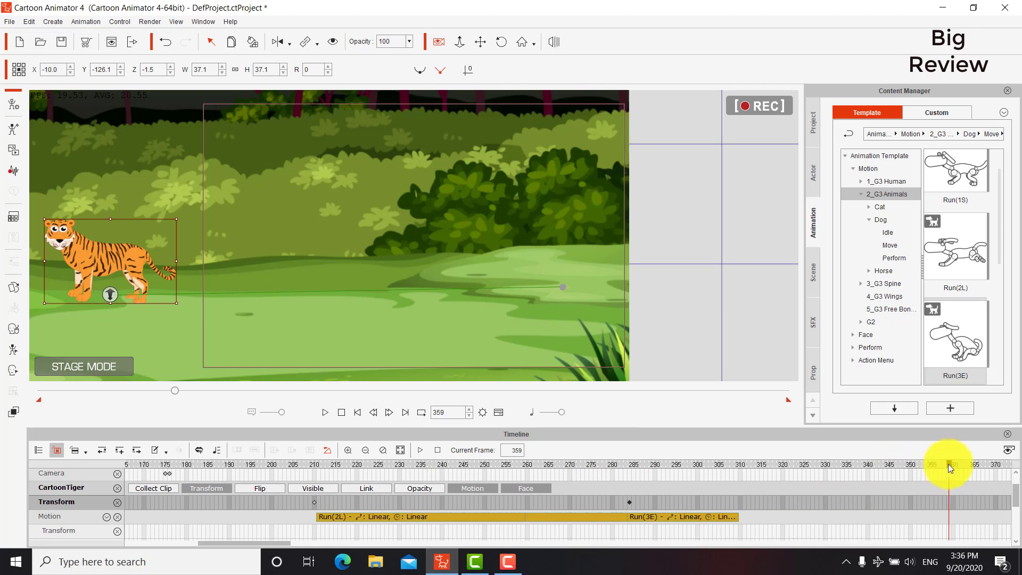
# - Add a camera key at frame 311 after the tiger stops, and scrub back to frame 248 in the chase
pyautogui.moveTo(950, 467); pyautogui.dragTo(739, 460)
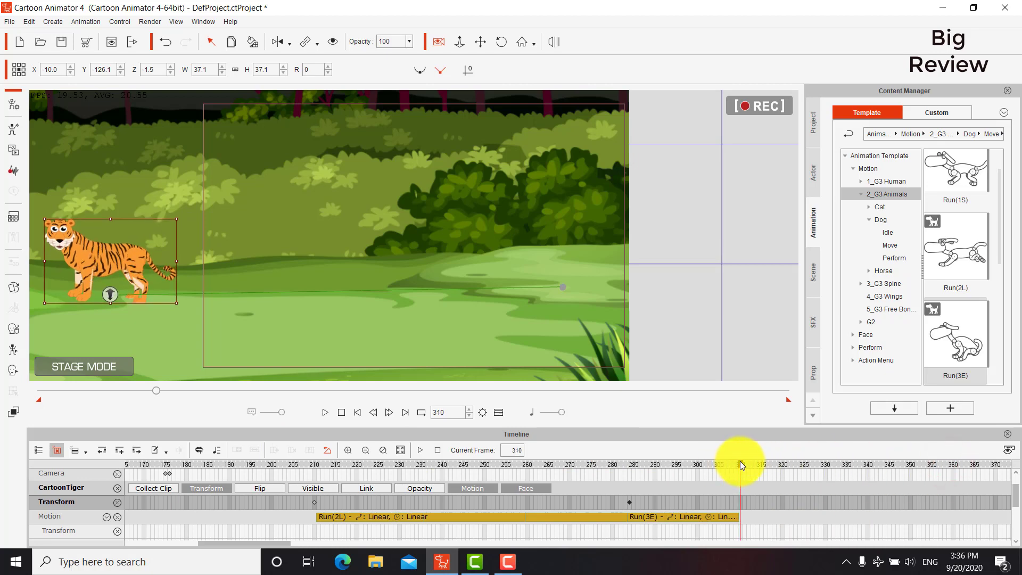
pyautogui.scroll(1, 730, 503)
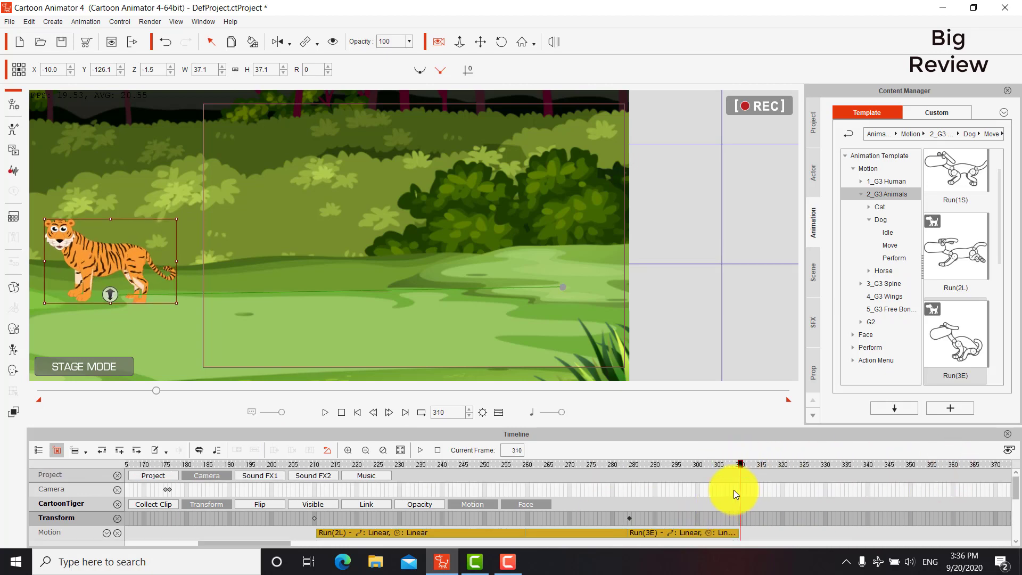
pyautogui.click(744, 488)
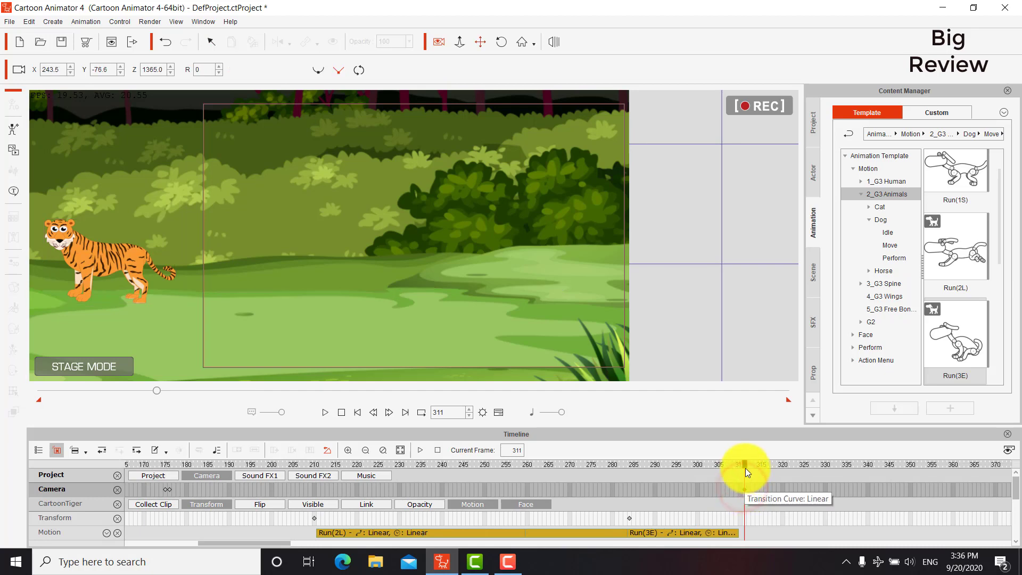
pyautogui.click(741, 466)
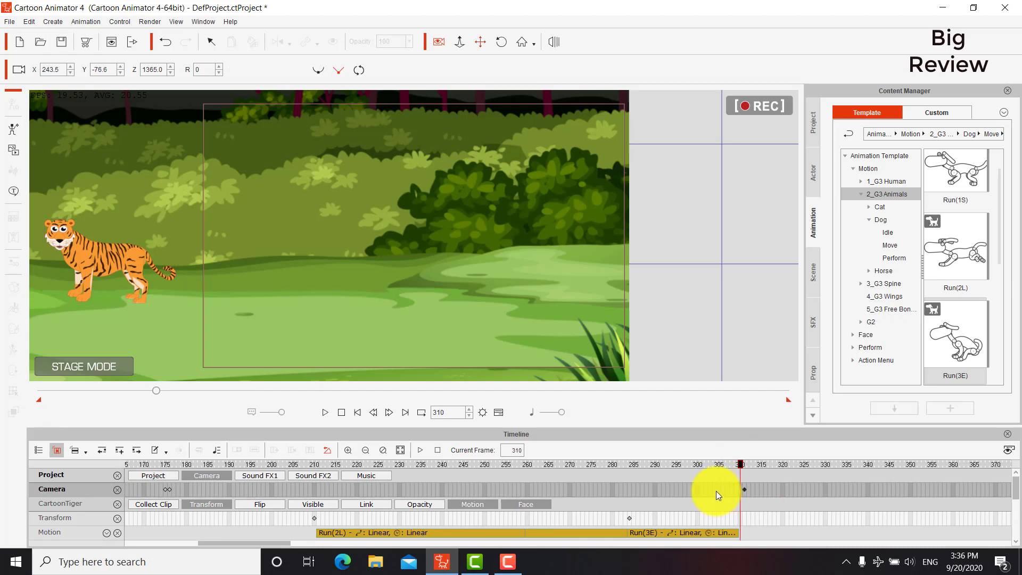
pyautogui.moveTo(743, 464); pyautogui.dragTo(471, 474)
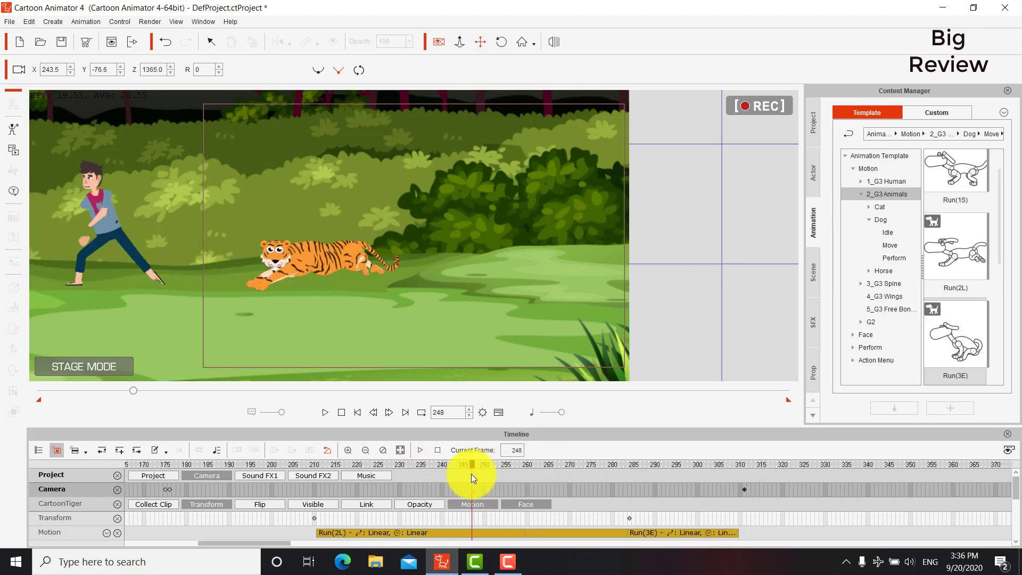
# - Remove the camera key at frame 311 and add camera keys at frames 230 and 231 during the chase
pyautogui.click(745, 490)
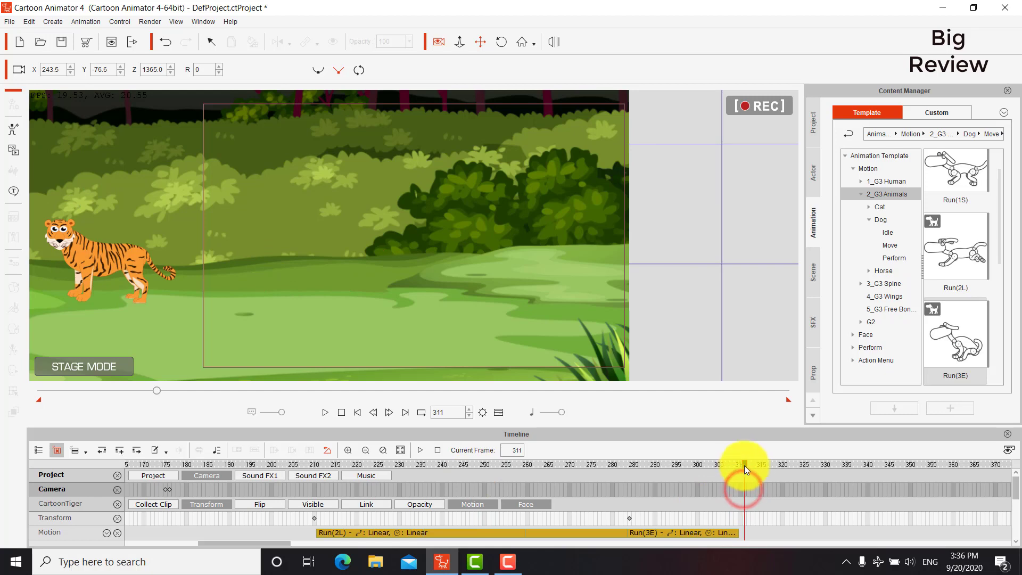
pyautogui.moveTo(457, 477); pyautogui.dragTo(405, 493)
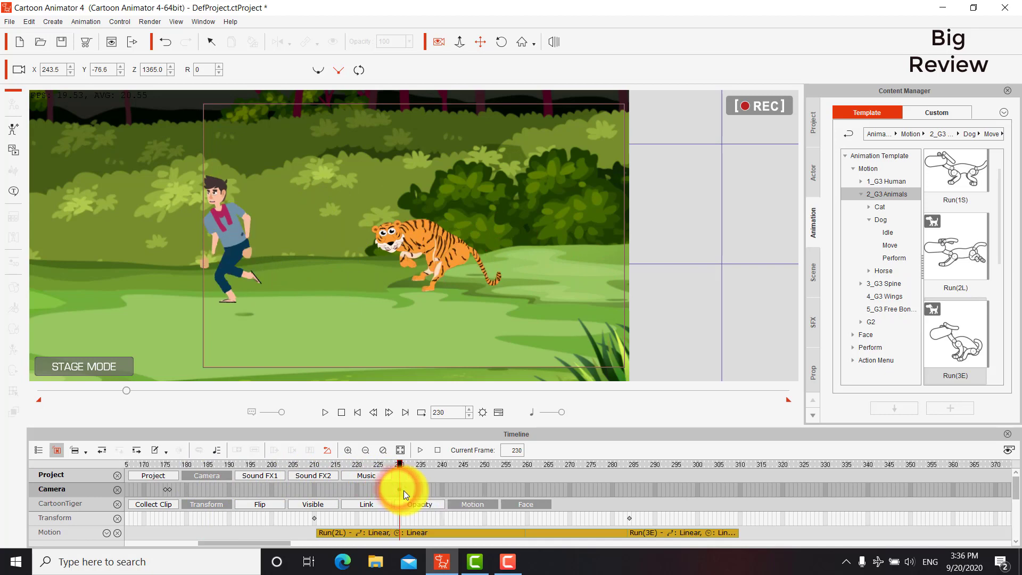
pyautogui.click(404, 490)
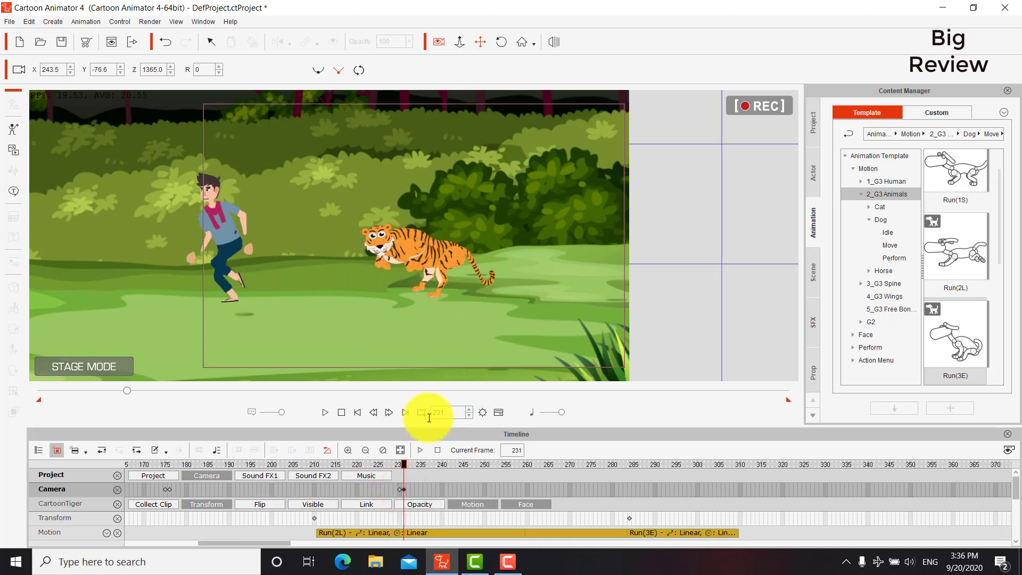
# - Pan the camera at frame 270 to about X 66.1, Y -70.3 to follow the tiger, and play back the chase from about frame 230
pyautogui.moveTo(404, 464); pyautogui.dragTo(558, 452)
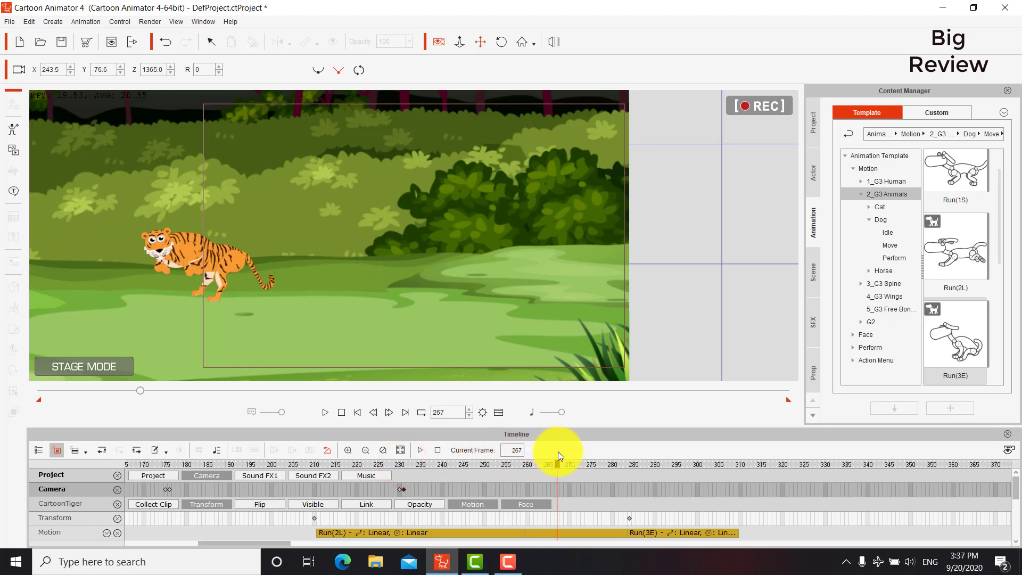
pyautogui.click(570, 489)
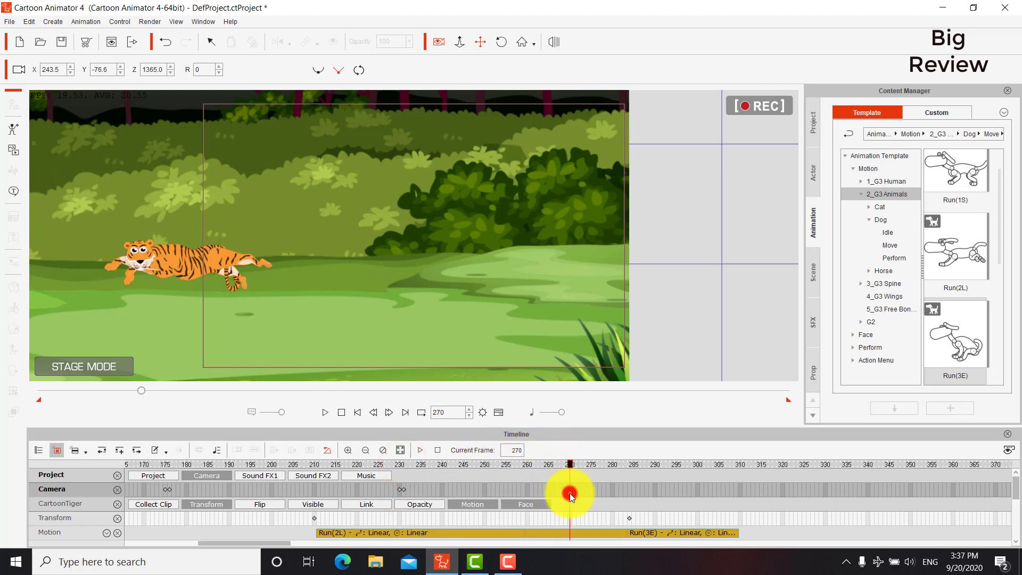
pyautogui.click(481, 42)
pyautogui.moveTo(382, 195); pyautogui.dragTo(614, 211)
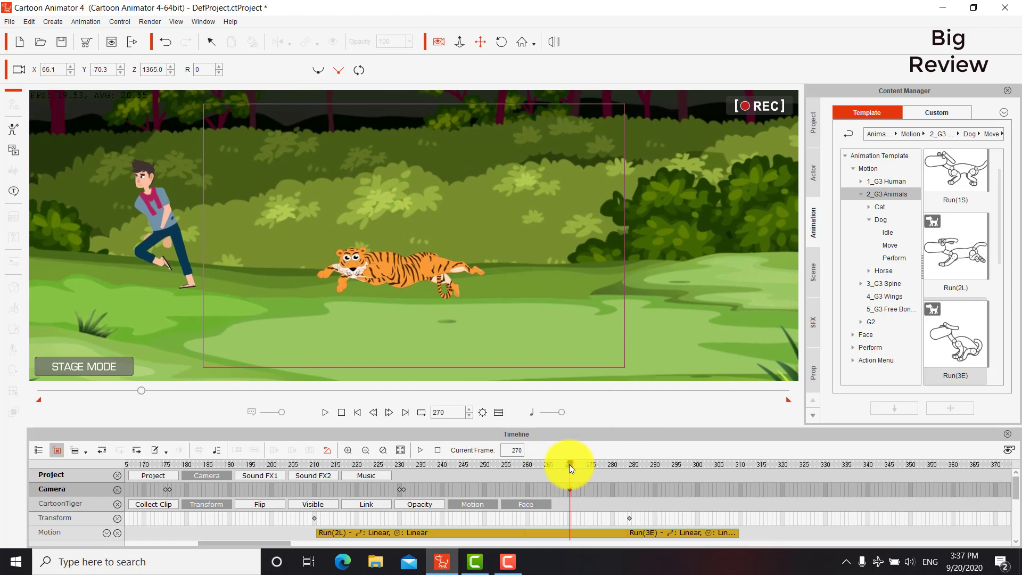
pyautogui.click(570, 464)
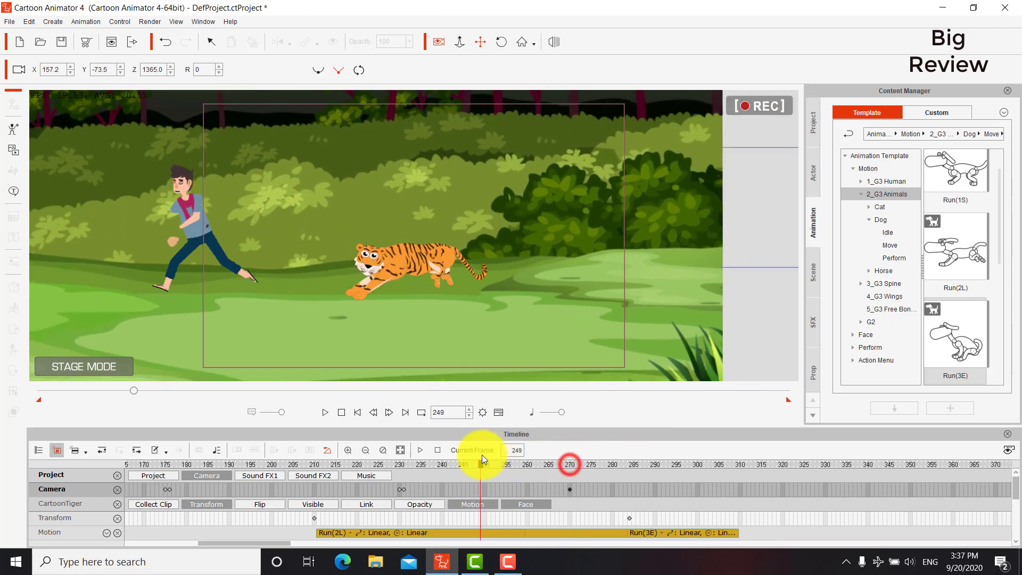
pyautogui.moveTo(483, 463); pyautogui.dragTo(395, 466)
pyautogui.press('space')
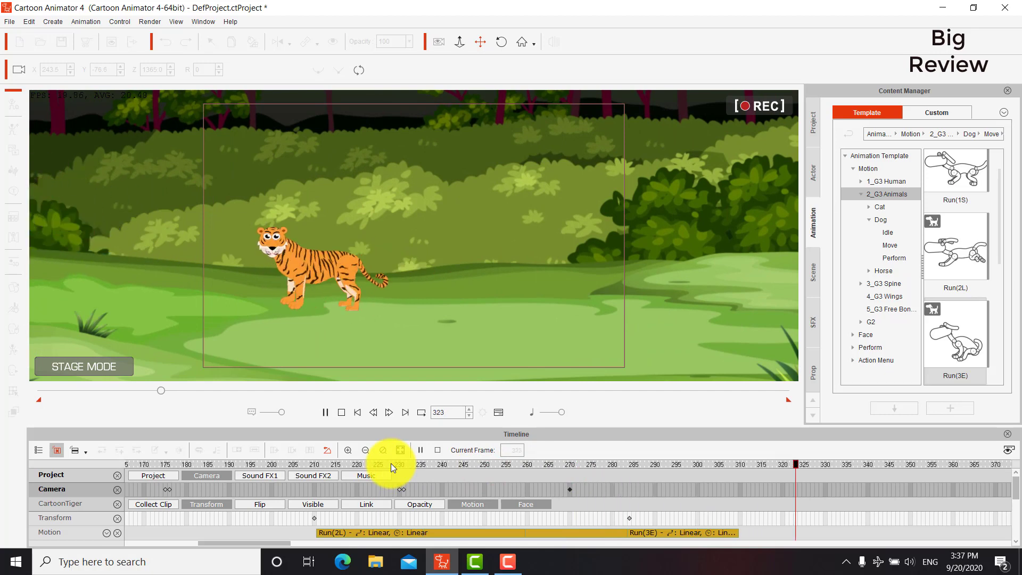
pyautogui.press('space')
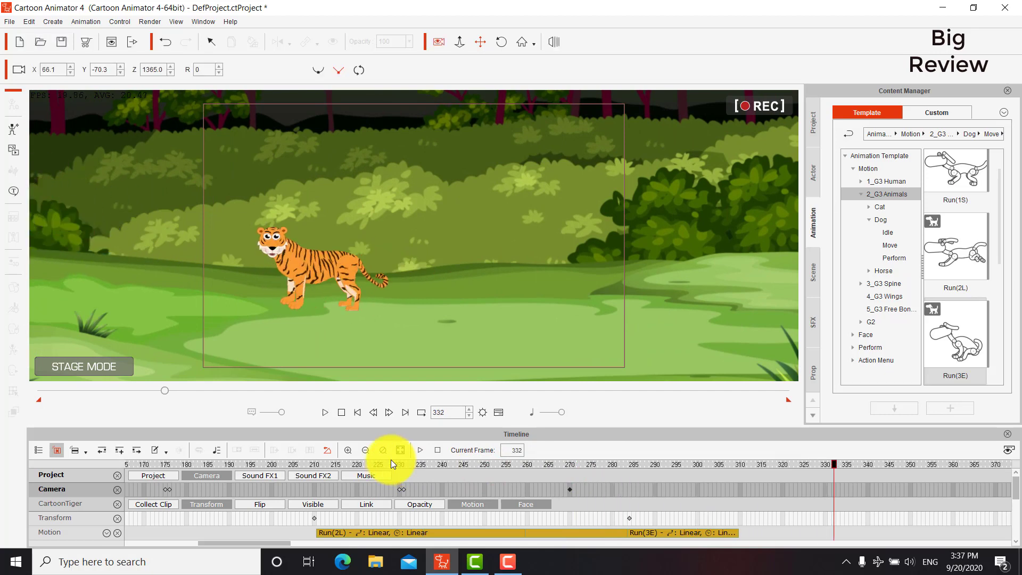
# - Add camera keys at frames 330 and 331, centre and zoom in on the standing tiger at about X -23.6, Y -91.3, Z 945, and play on
pyautogui.click(825, 487)
pyautogui.click(830, 490)
pyautogui.moveTo(413, 182); pyautogui.dragTo(529, 194)
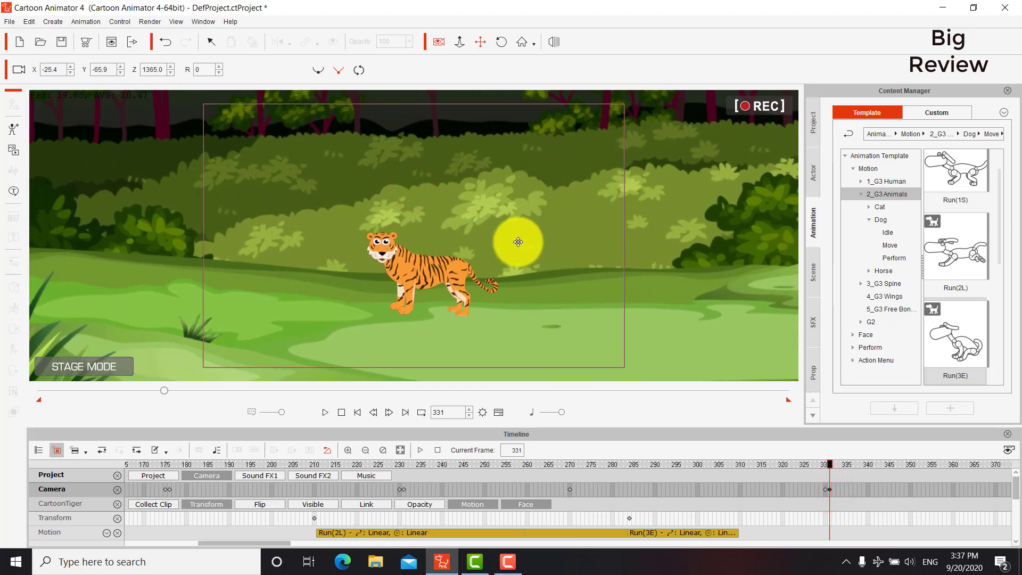
pyautogui.scroll(3, 518, 242)
pyautogui.moveTo(526, 314); pyautogui.dragTo(523, 270)
pyautogui.scroll(1, 524, 269)
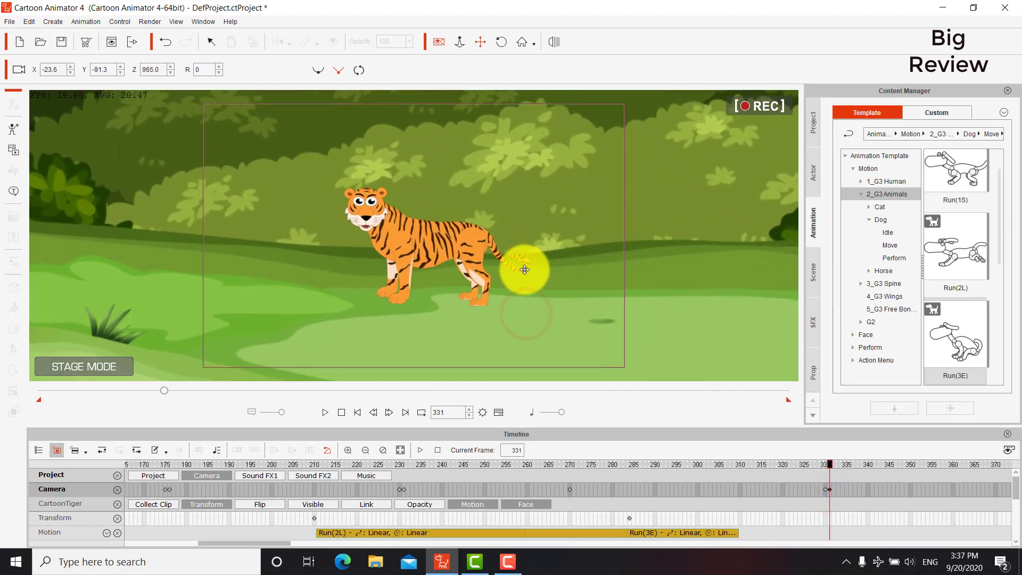
pyautogui.scroll(1, 534, 271)
pyautogui.press('space')
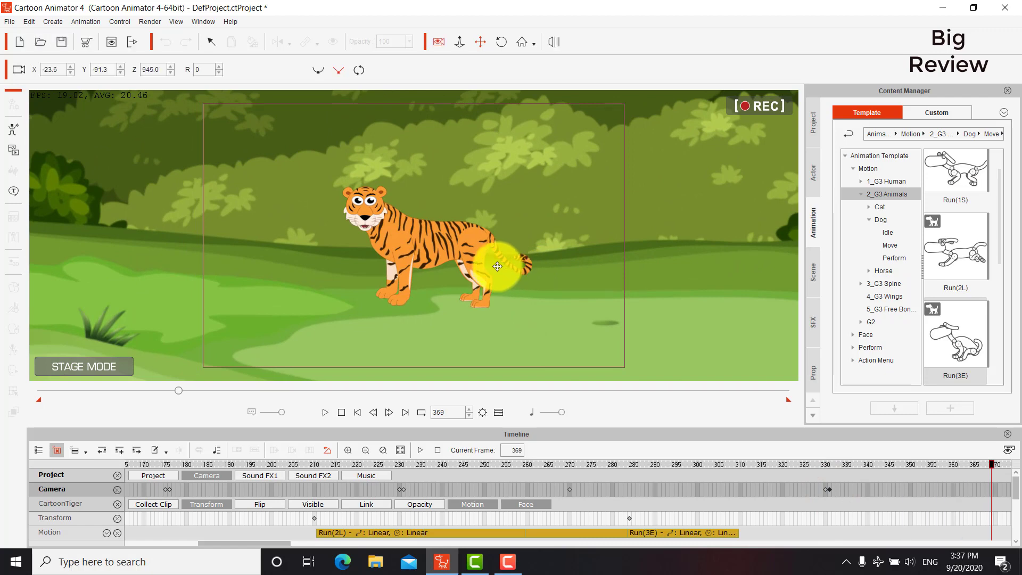
# - Select the tiger and record Face Puppet animation from frame 214 to about frame 528 using the third full-face control preset
pyautogui.click(210, 43)
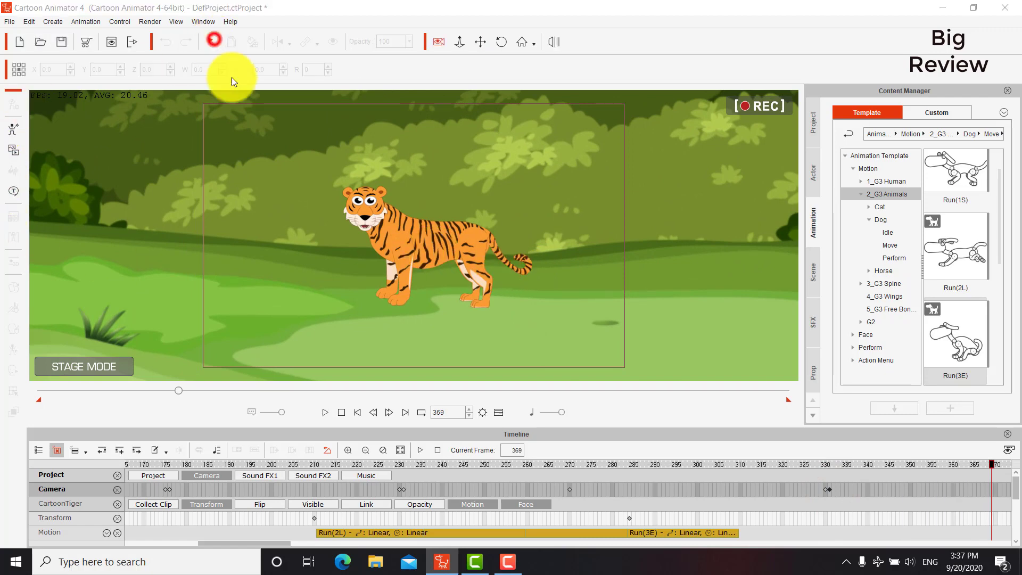
pyautogui.click(371, 206)
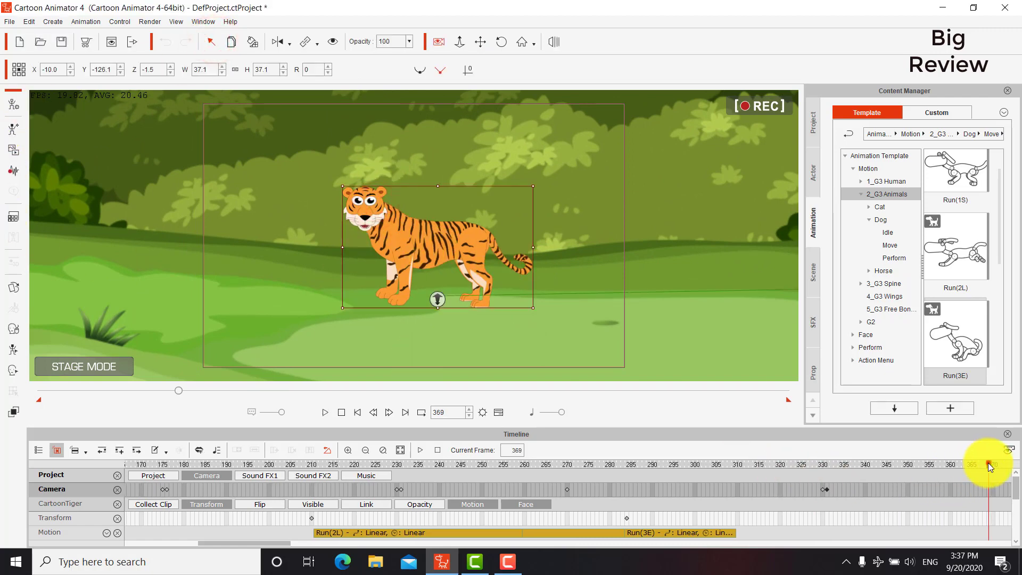
pyautogui.moveTo(989, 466); pyautogui.dragTo(329, 449)
pyautogui.click(14, 329)
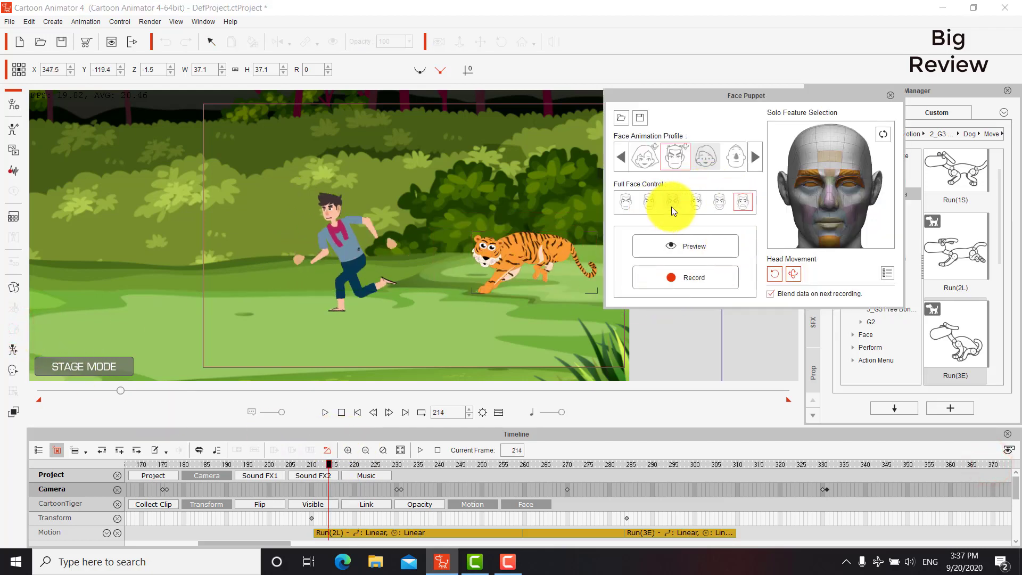
pyautogui.click(676, 203)
pyautogui.click(698, 277)
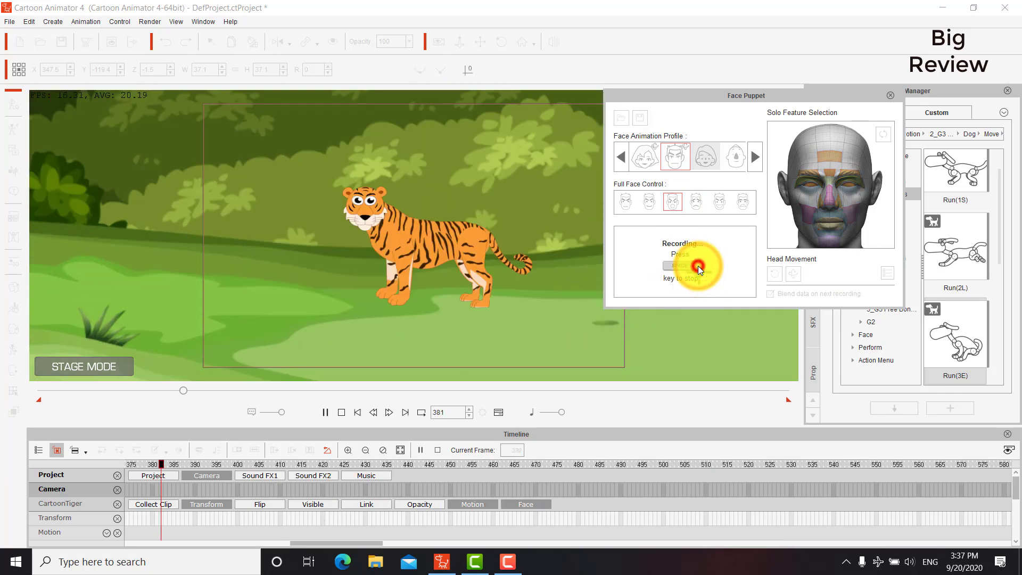
pyautogui.click(673, 253)
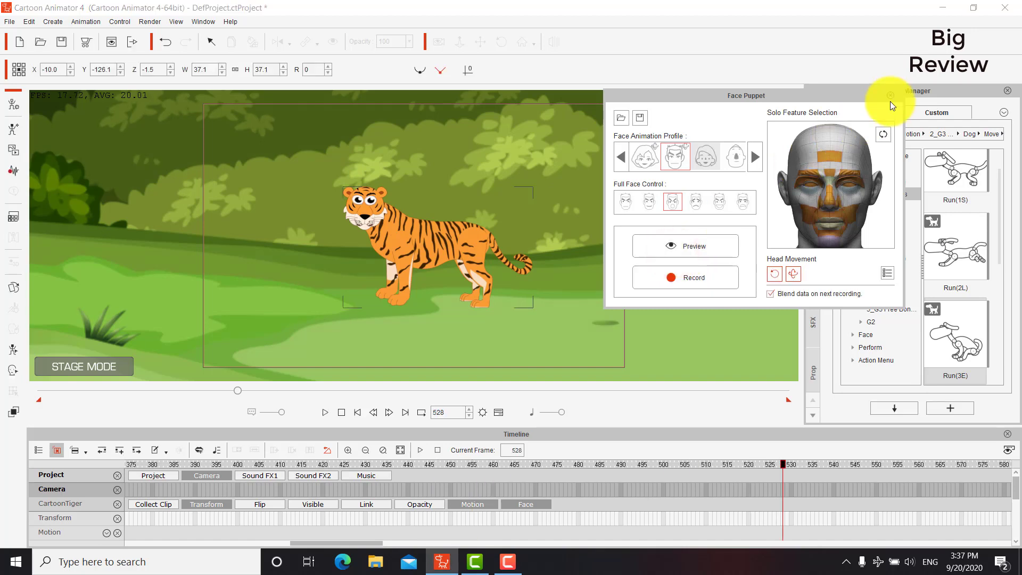
pyautogui.click(890, 96)
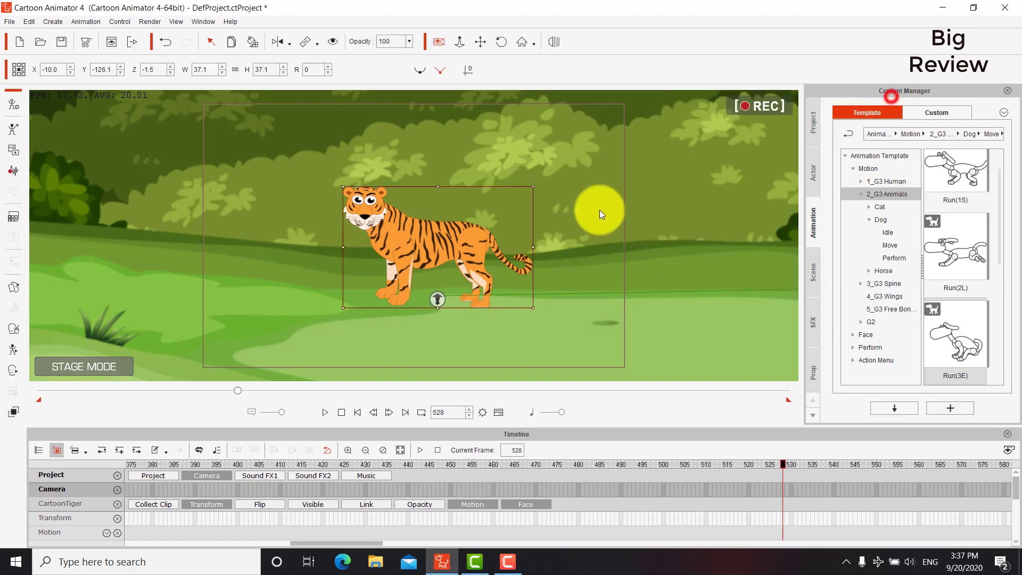
# - Move the playhead to frame 324, where the tiger has stopped, and open the Face Key Editor for the tiger
pyautogui.click(12, 373)
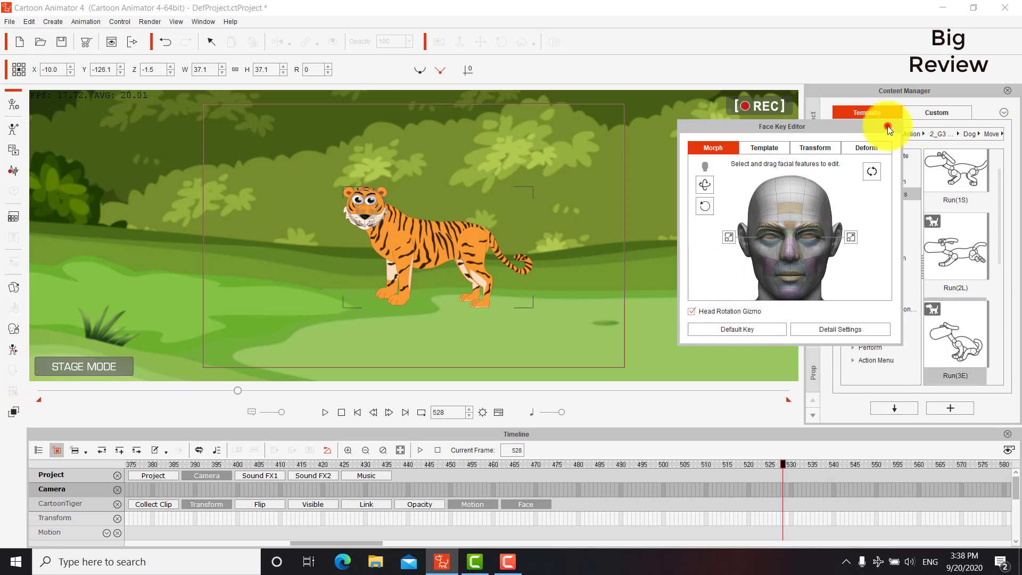
pyautogui.click(887, 127)
pyautogui.moveTo(136, 394); pyautogui.dragTo(161, 395)
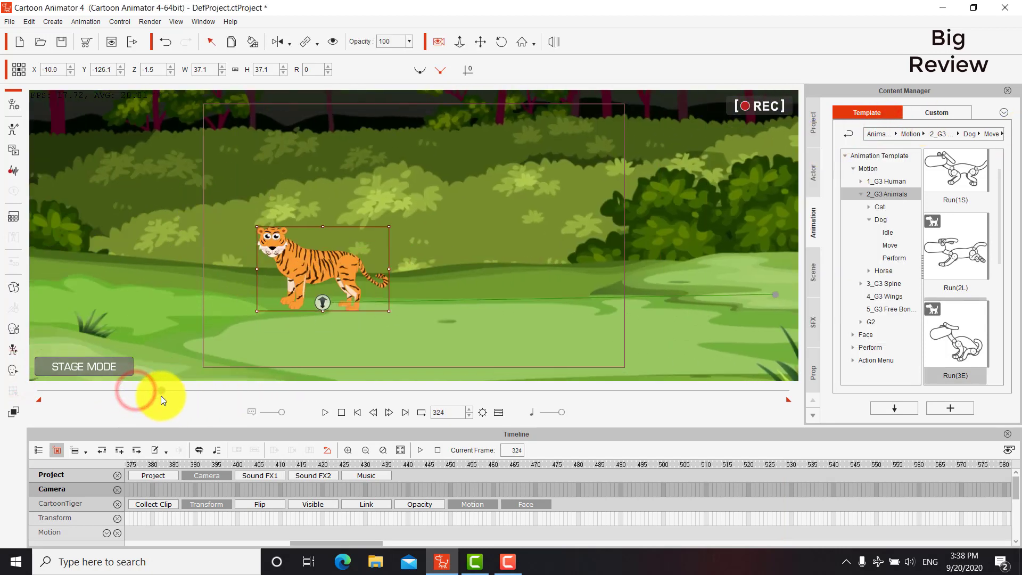
pyautogui.click(13, 375)
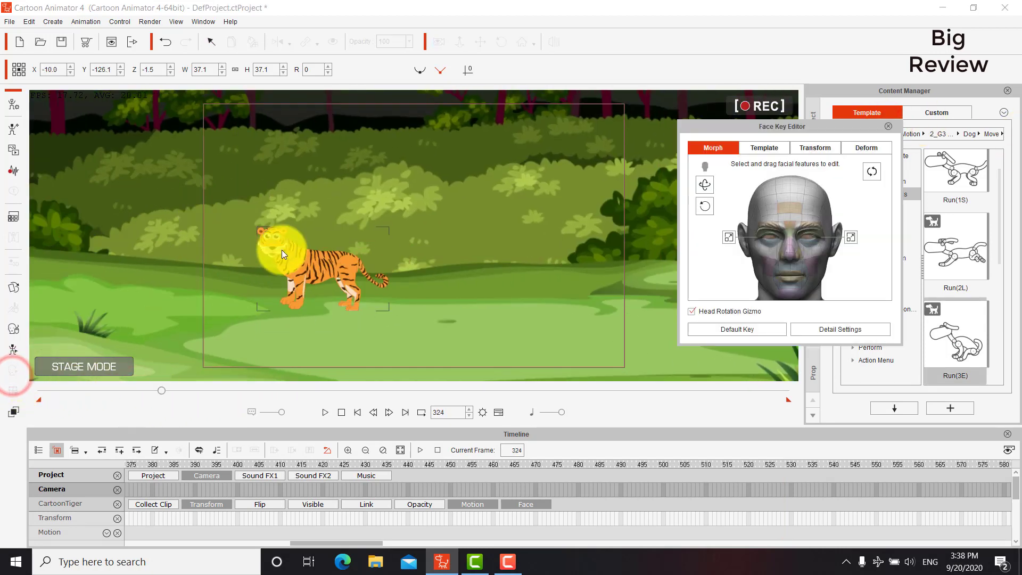